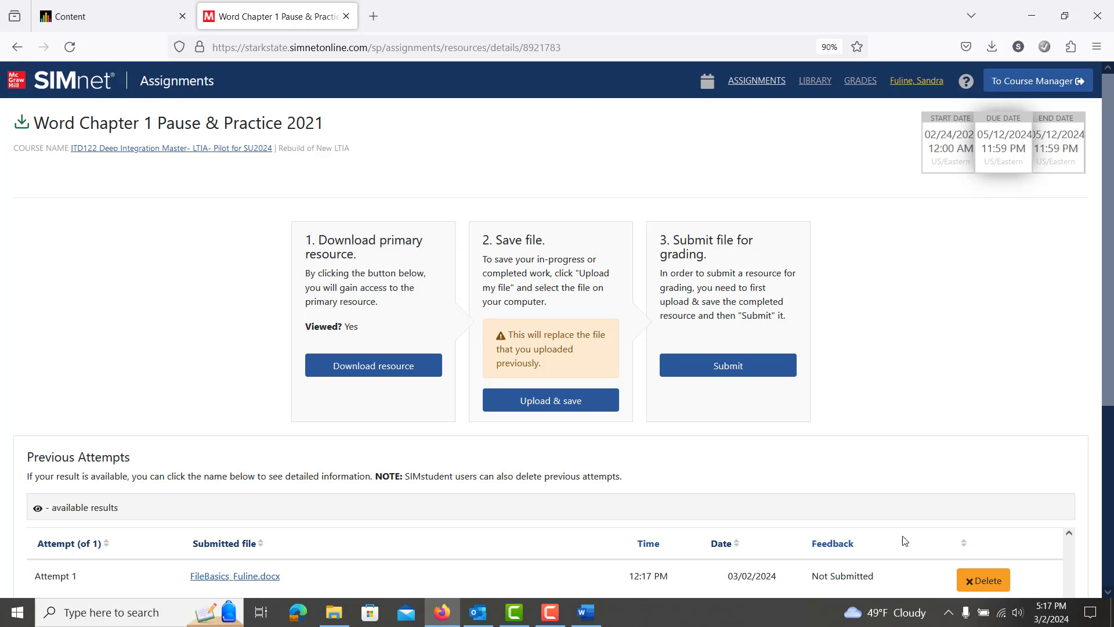
Step: Delete the previous attempt for the Word Chapter 1 Pause & Practice 2021 assignment and download its primary resource
click(983, 581)
click(664, 195)
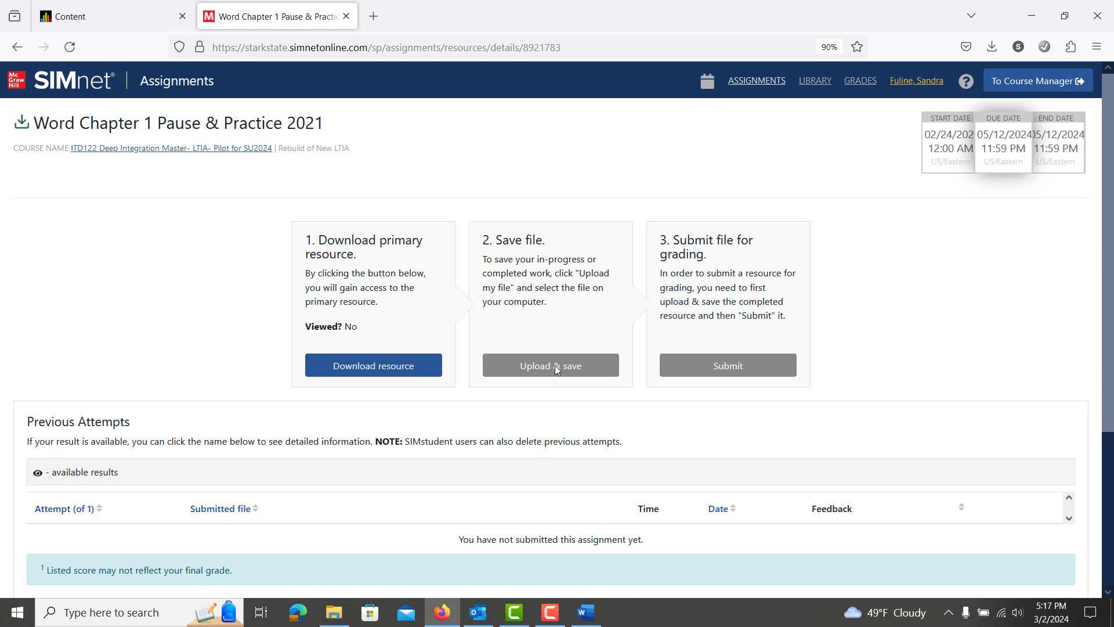
click(363, 373)
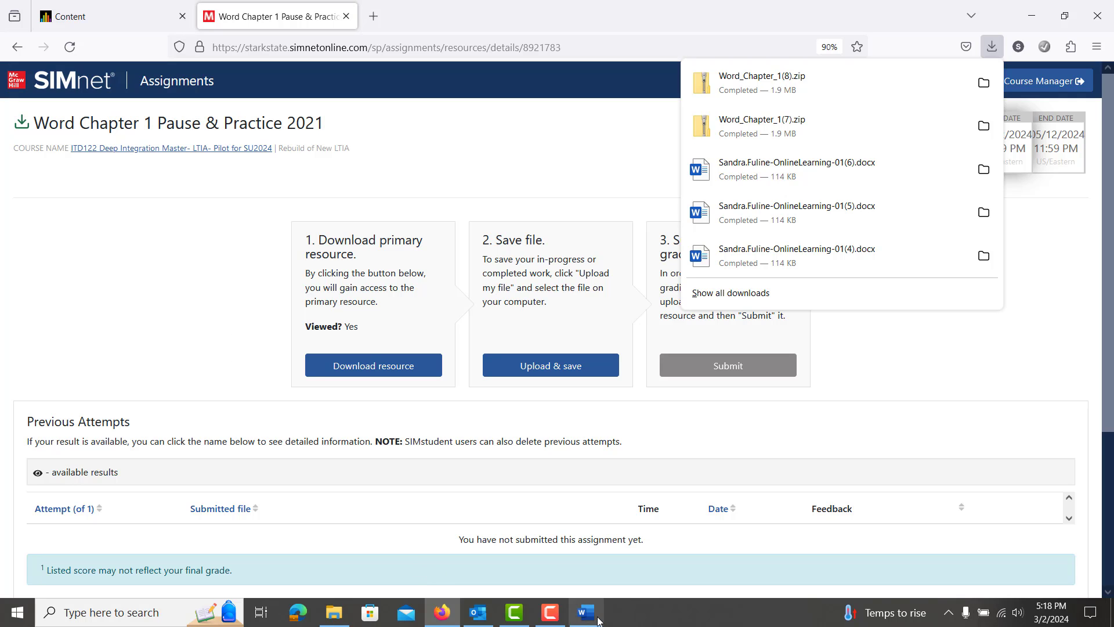
Step: Open Word PP Directions 1-1_1-2_1-3 from the Word Chapter 1 folder in File Explorer and read the first Word 1-1 instructions
click(330, 588)
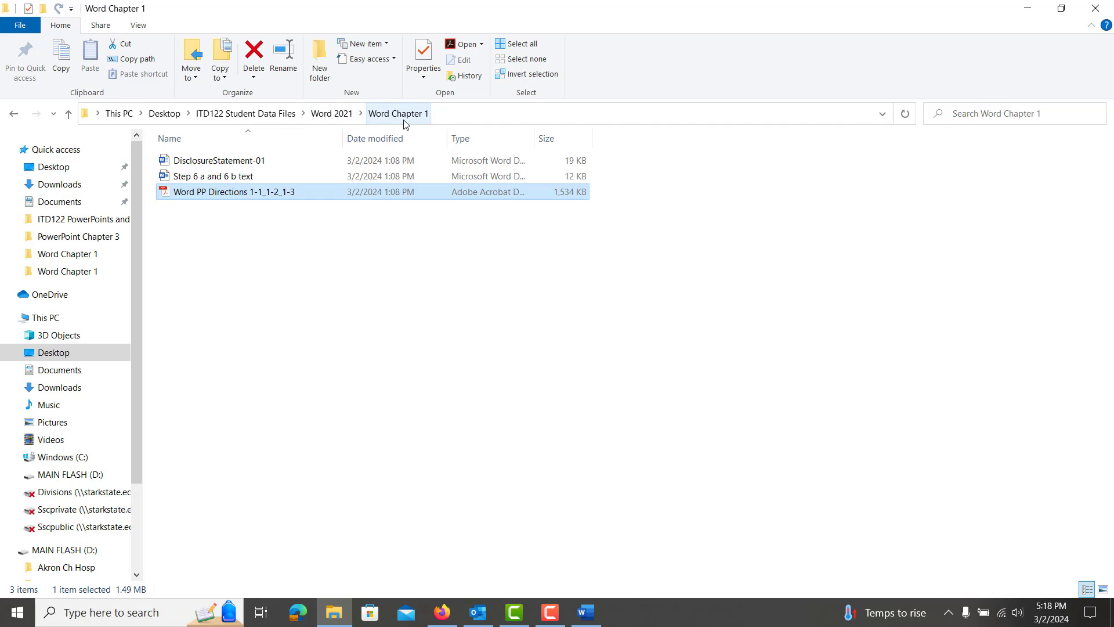
double_click(242, 194)
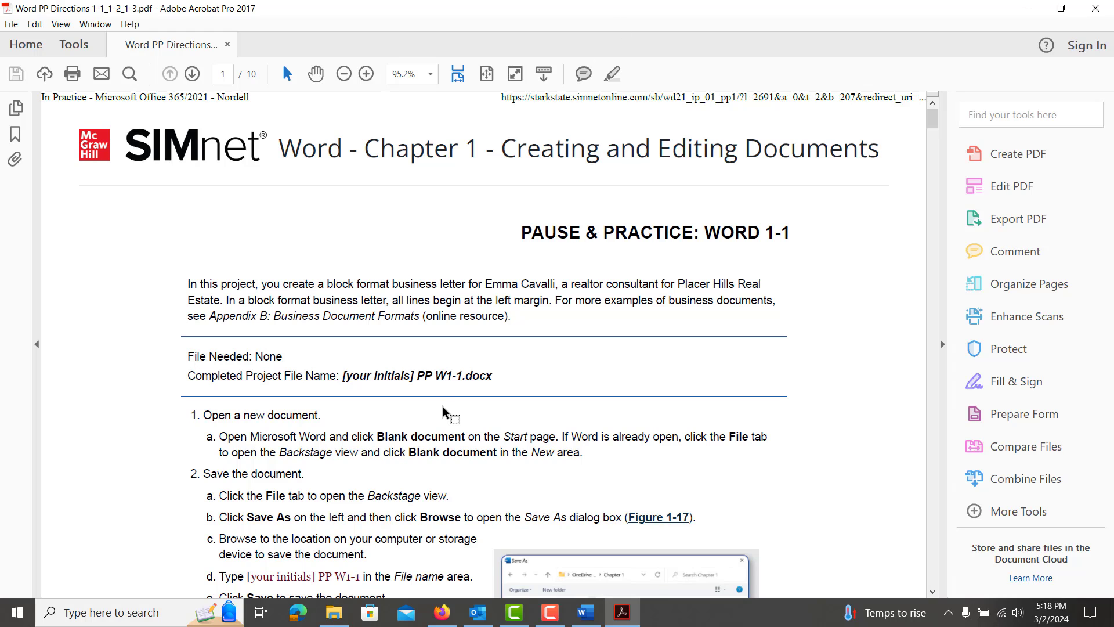
scroll(445, 412, down, 3)
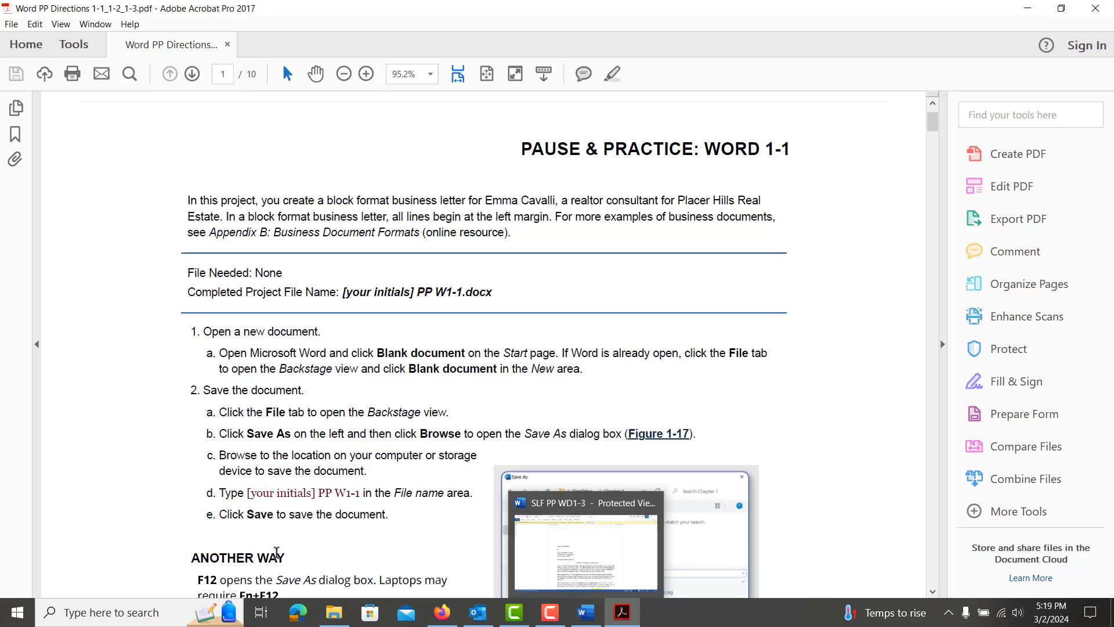
Step: Start Microsoft Word with a blank document and arrange it side by side with the directions PDF
click(120, 610)
text(word)
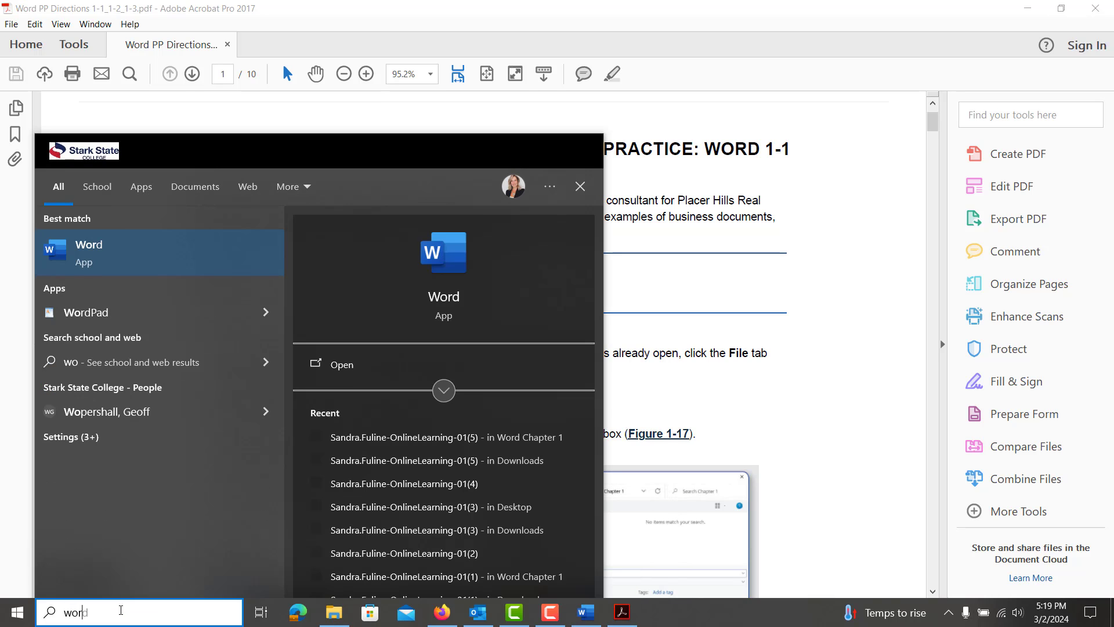
click(157, 261)
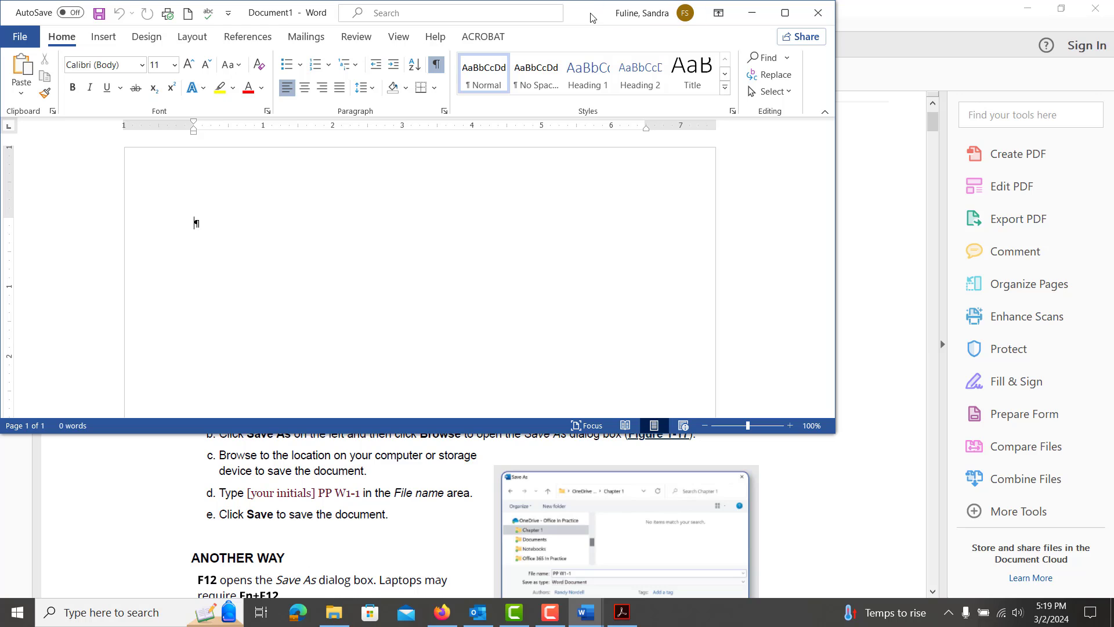
drag(590, 12, 1, 156)
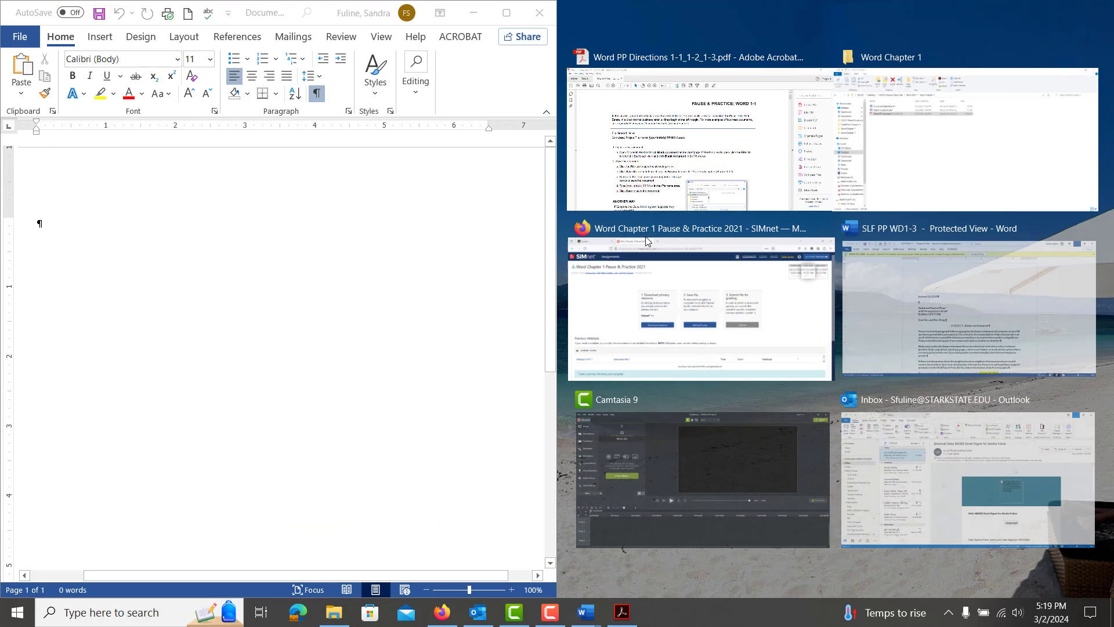
click(702, 133)
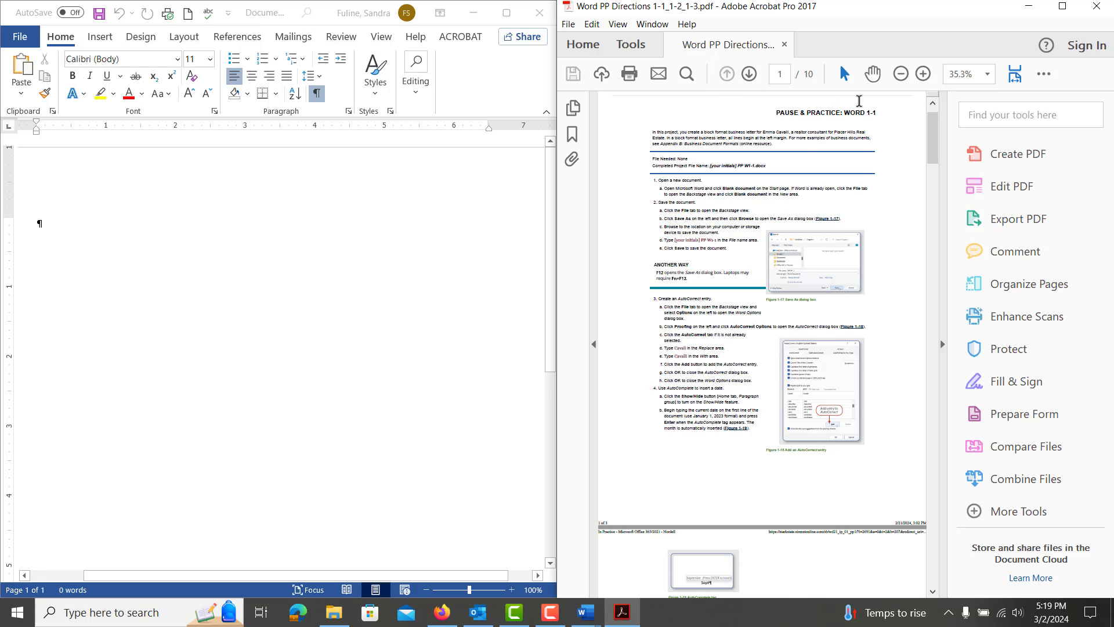
Step: Collapse the tools pane beside the directions PDF and set its zoom to 75%
click(986, 75)
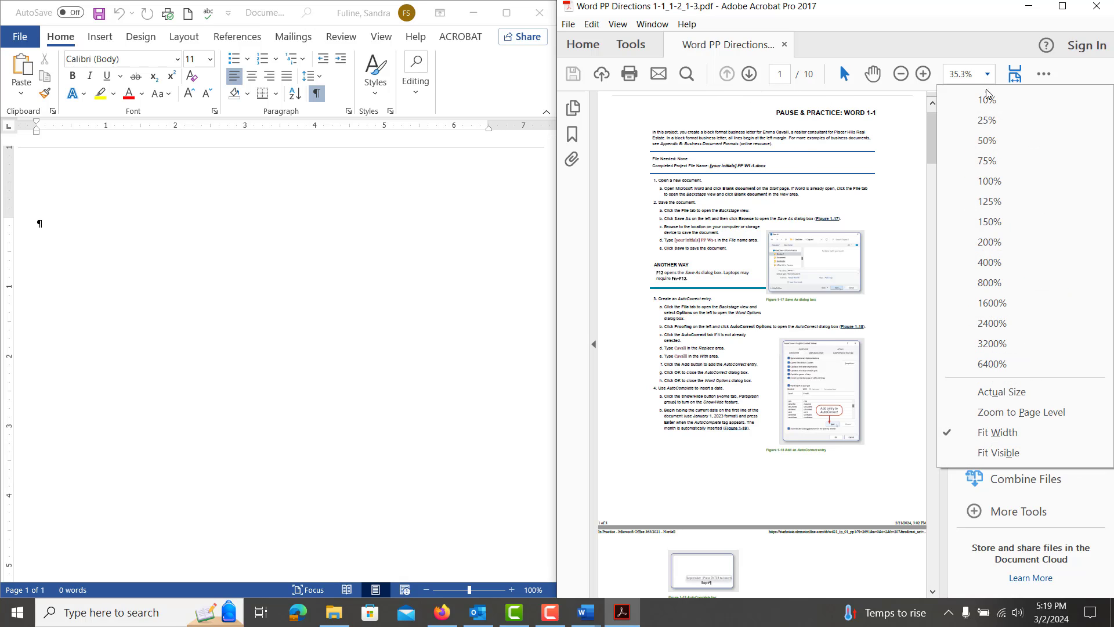
click(989, 182)
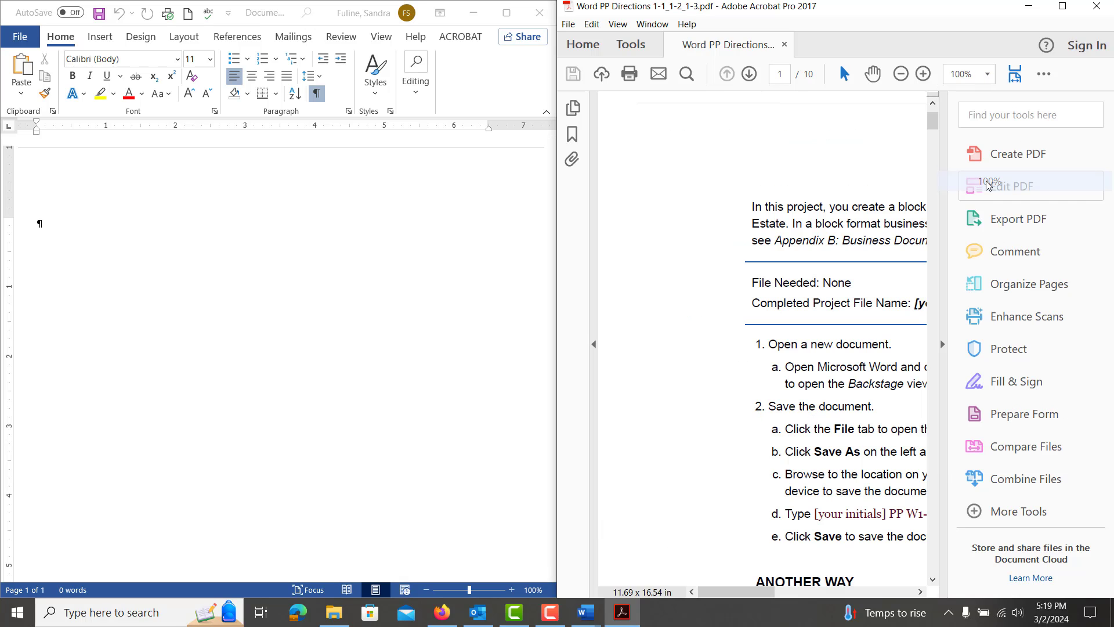
click(942, 345)
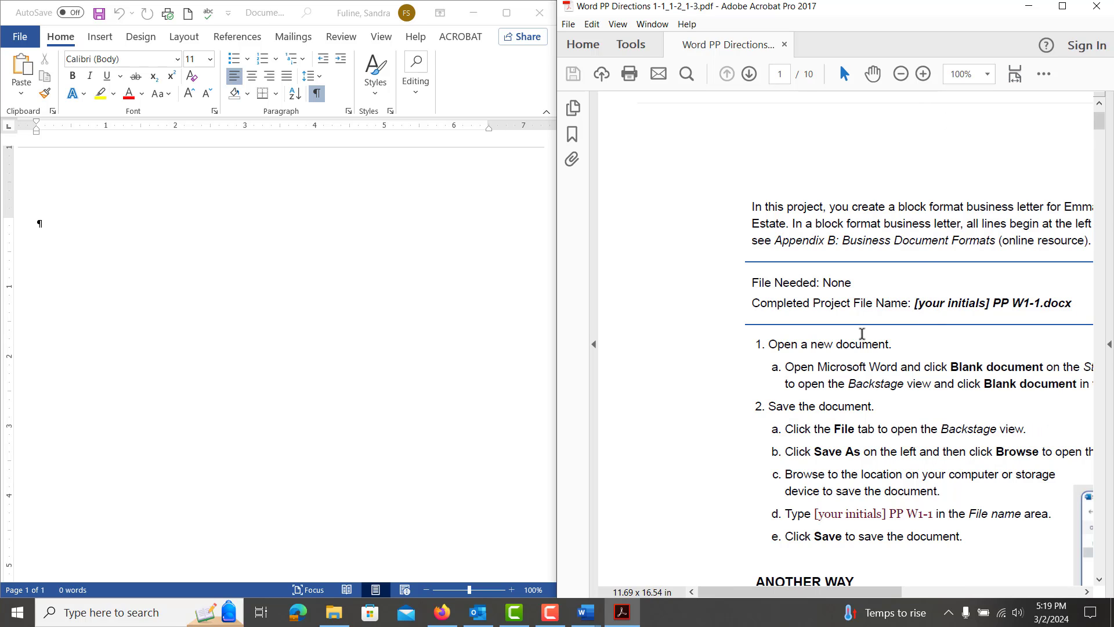
click(988, 78)
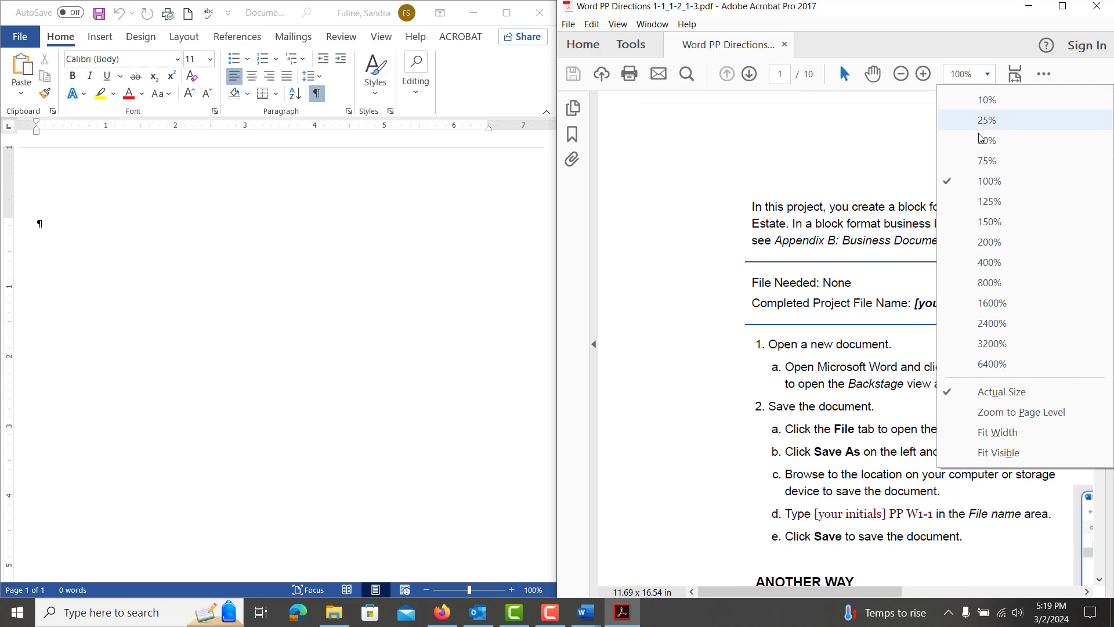
click(988, 142)
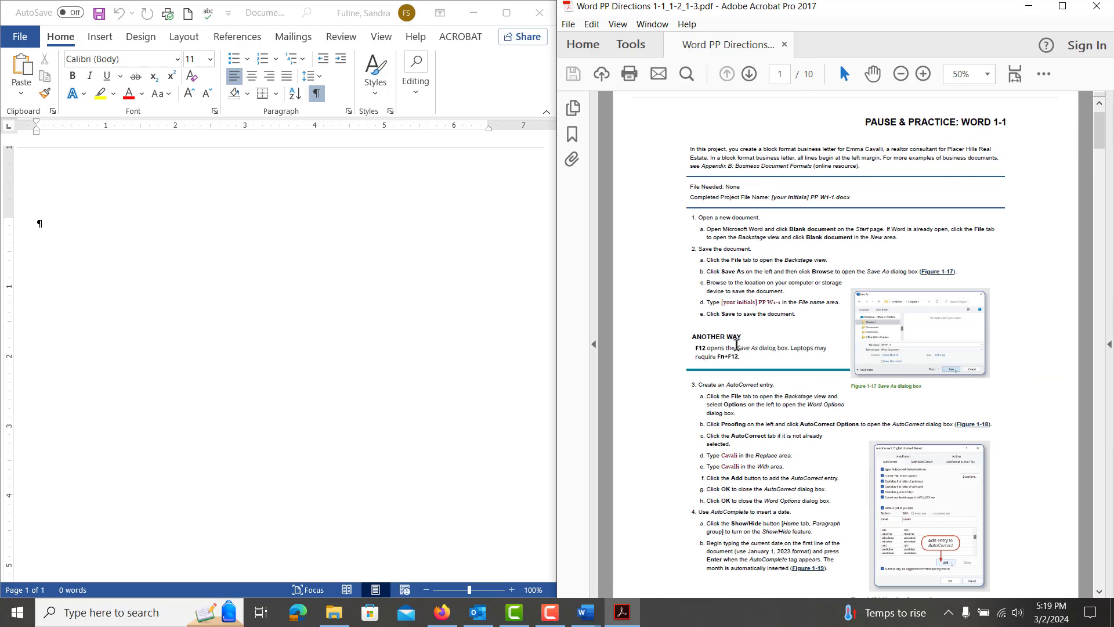
click(550, 612)
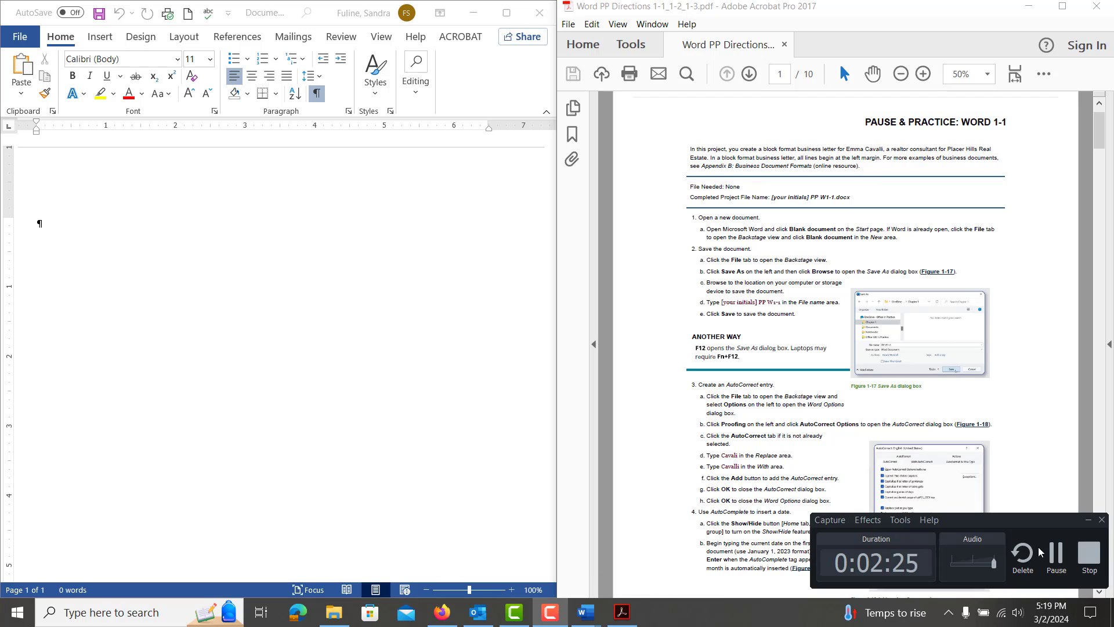
scroll(714, 261, up, 2)
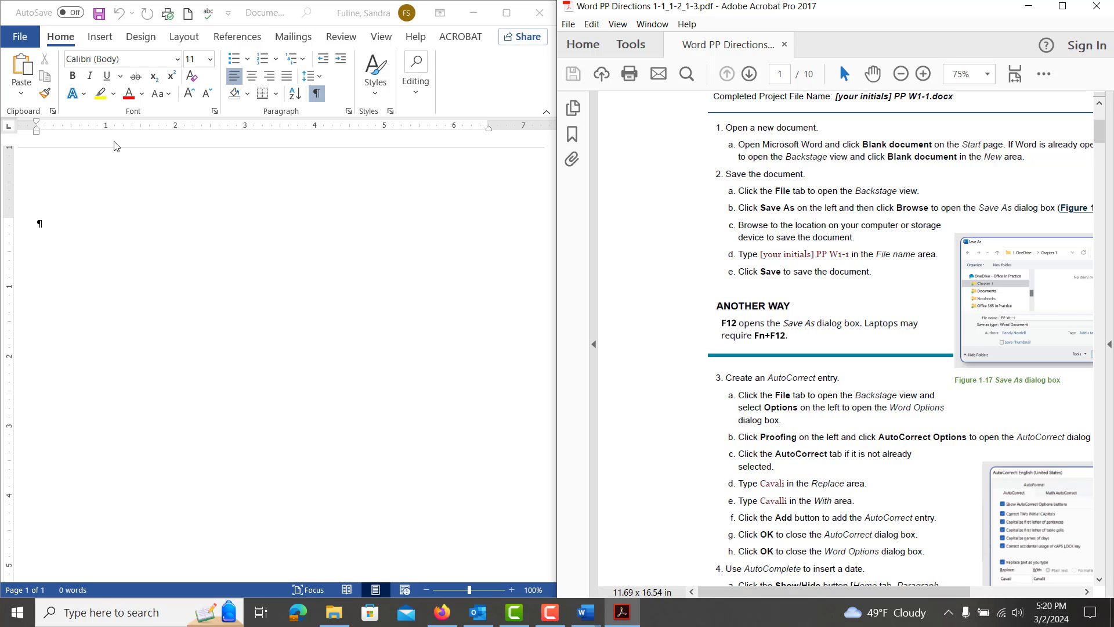
Step: Start saving the blank document to a chosen location, Desktop > ITD122 Student Data Files > Word 2021 > Word Chapter 1
click(24, 47)
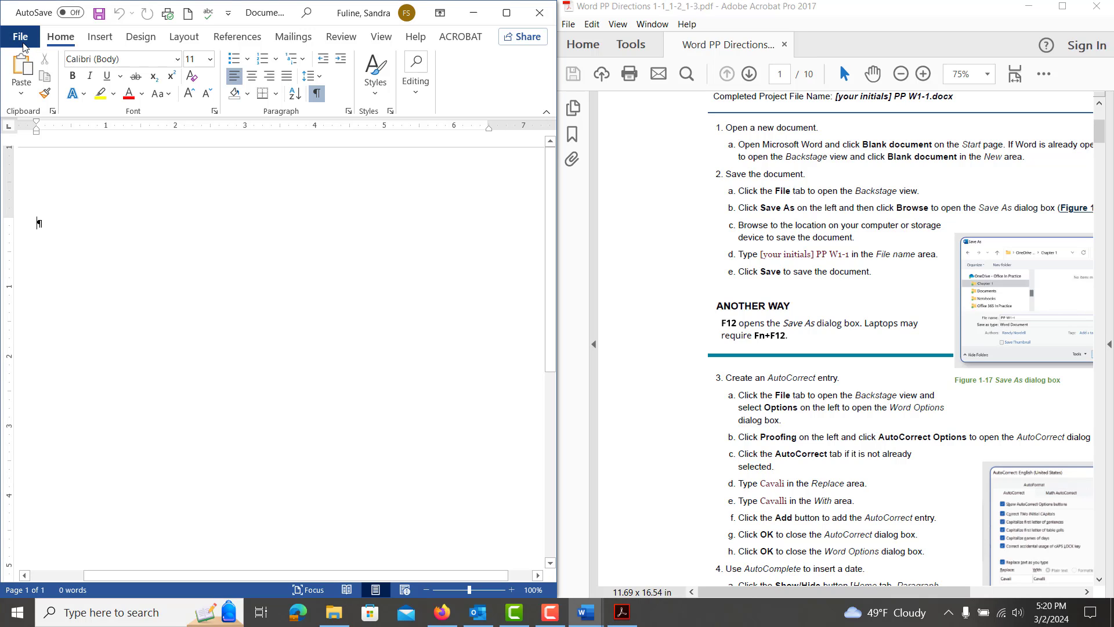
click(22, 42)
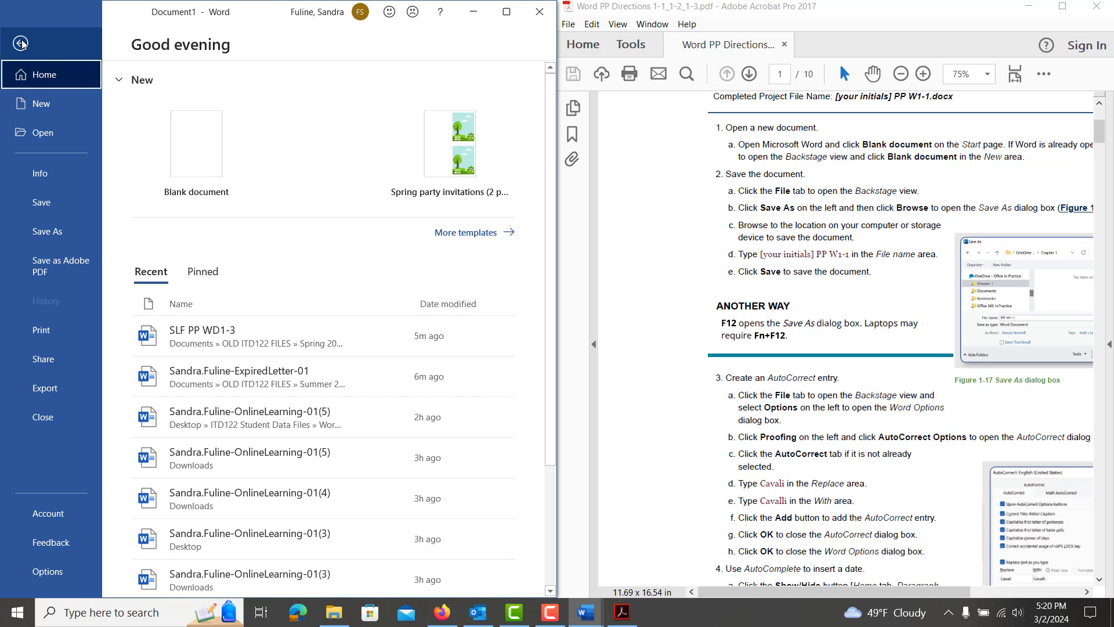
click(49, 235)
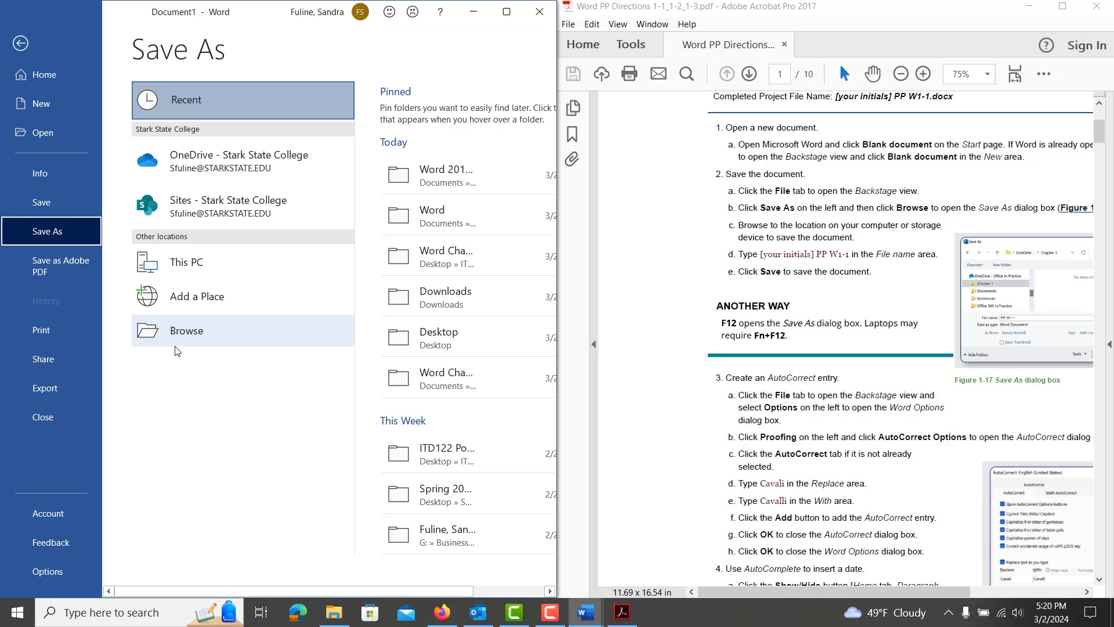
click(187, 333)
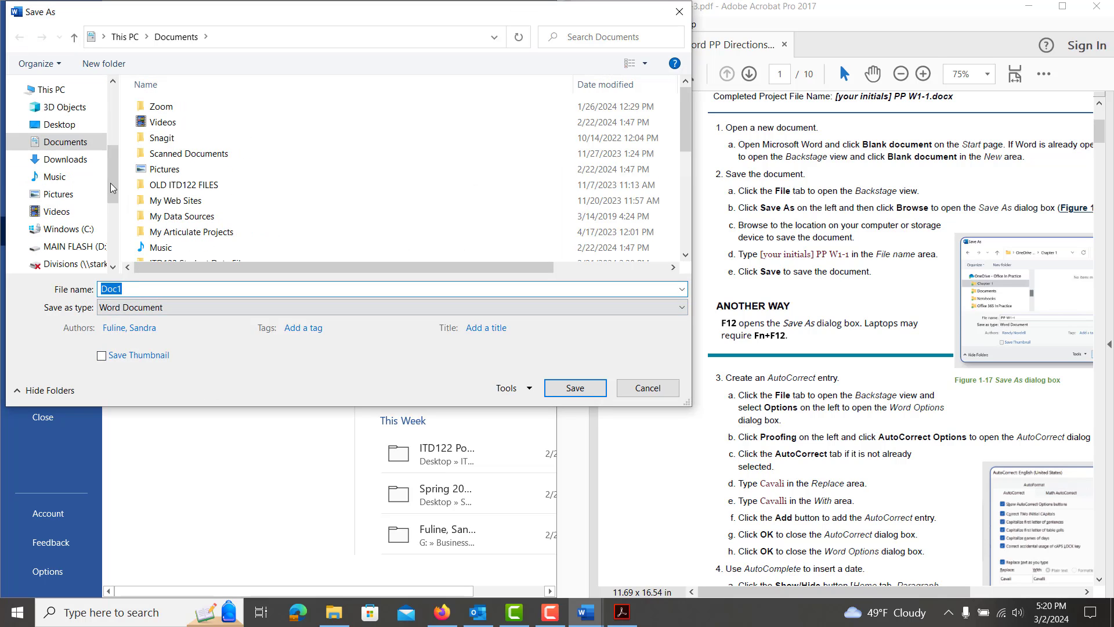
click(60, 126)
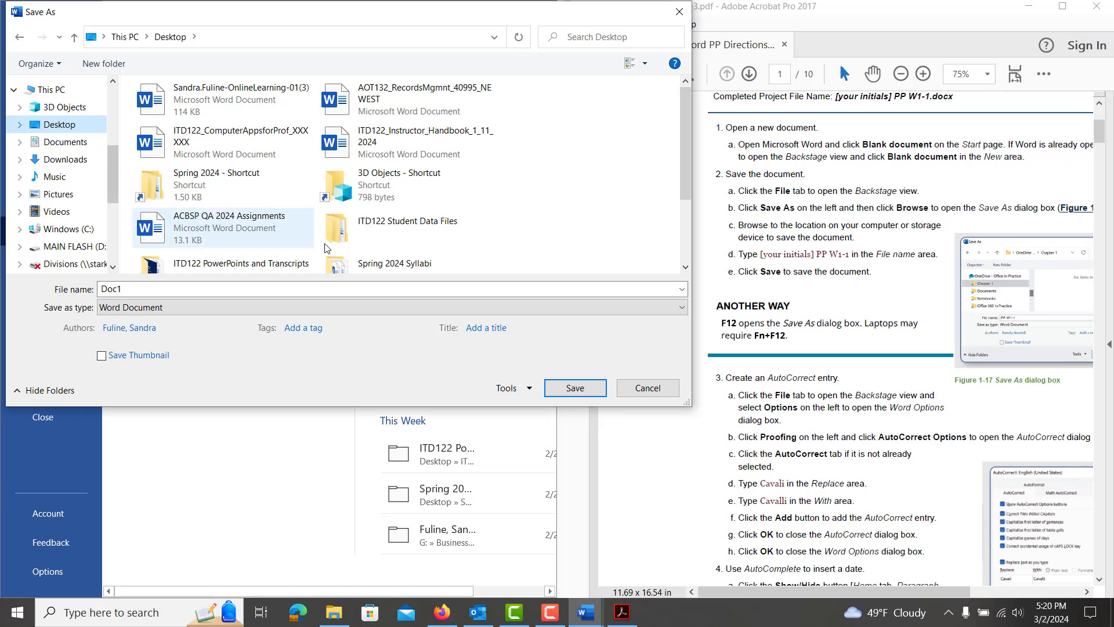
scroll(448, 254, down, 3)
scroll(444, 250, up, 3)
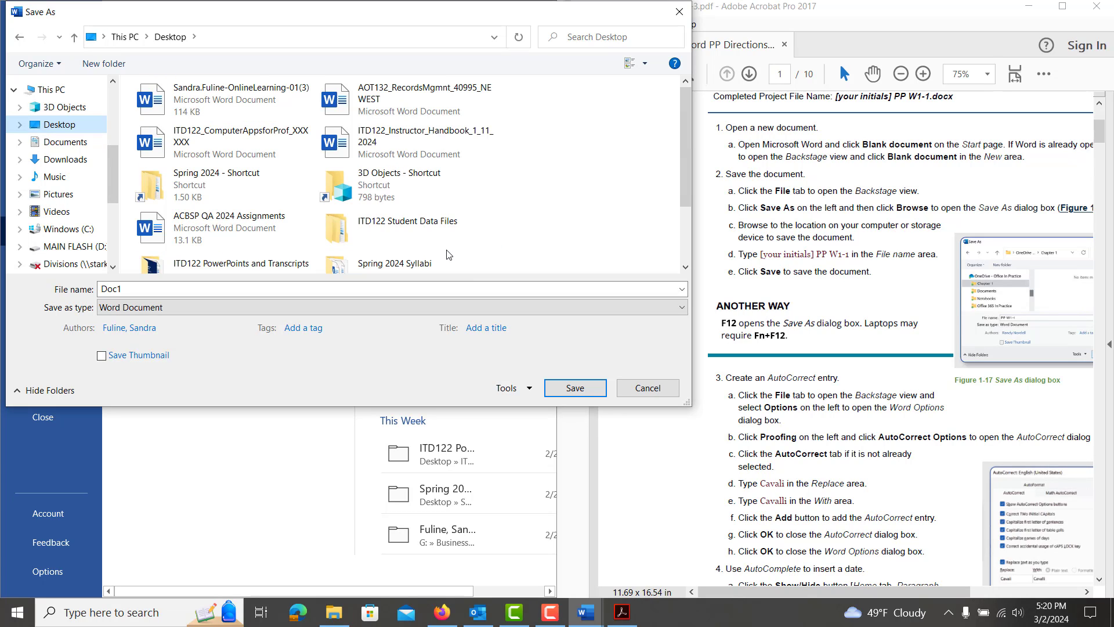
double_click(400, 233)
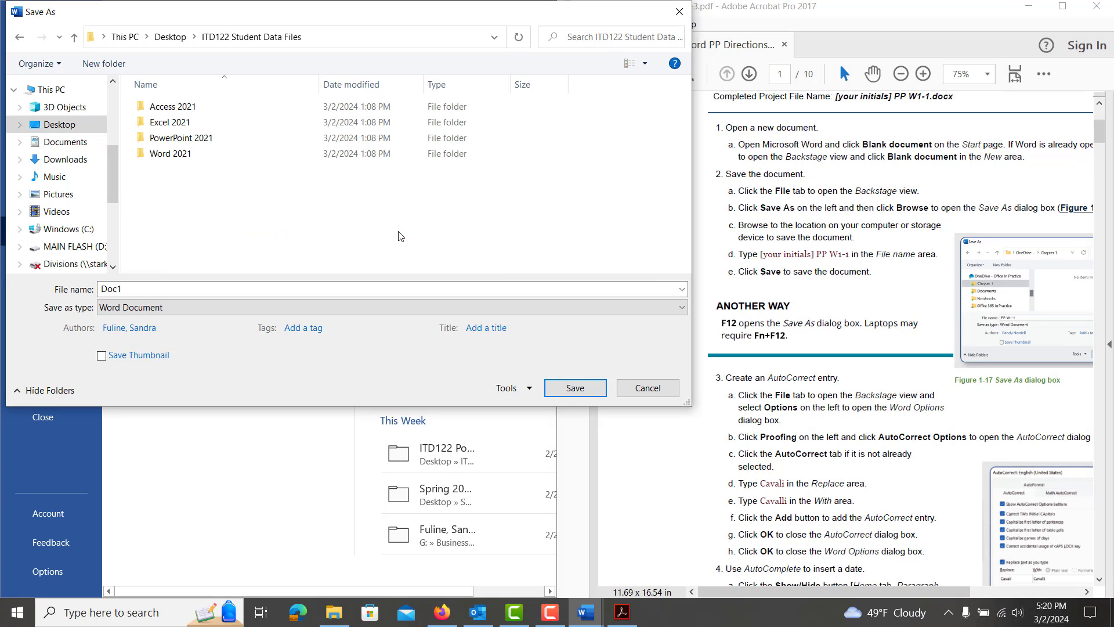
double_click(168, 152)
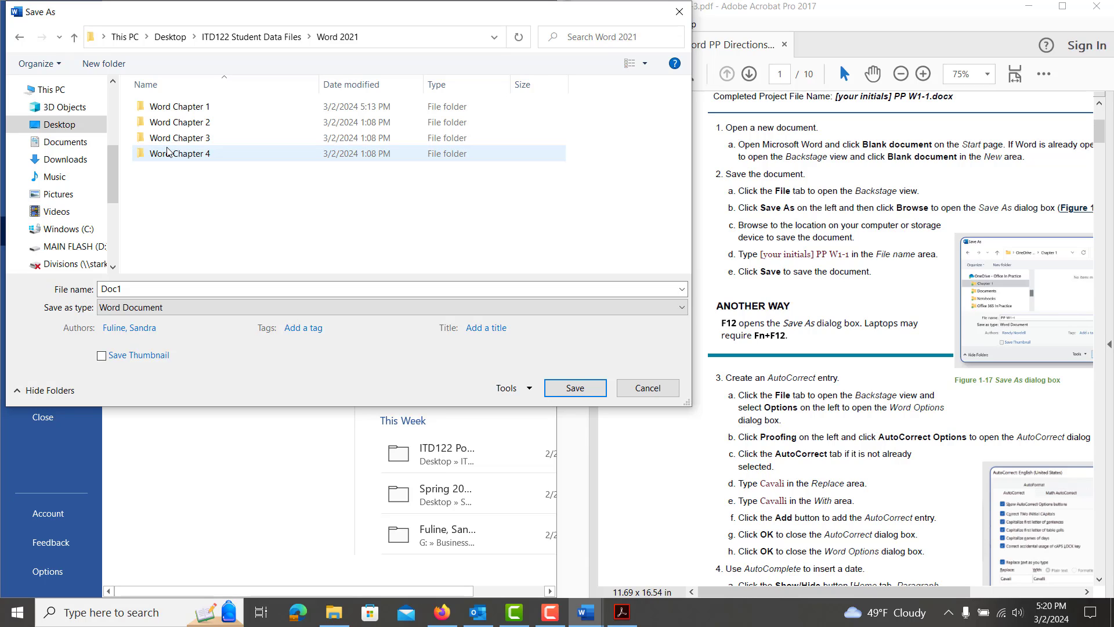
click(175, 109)
double_click(175, 109)
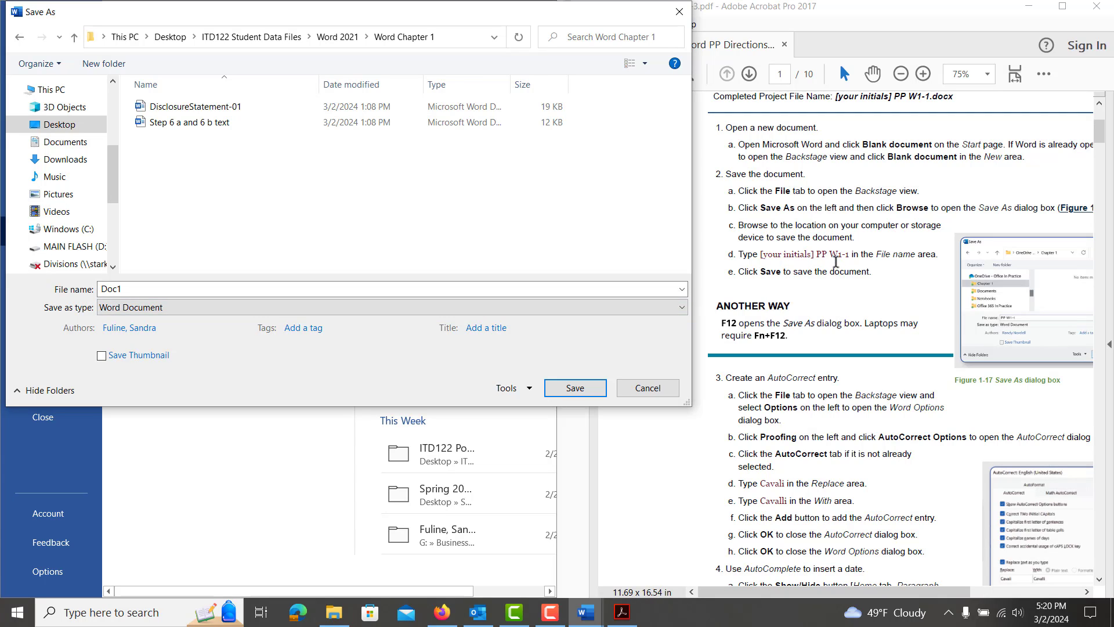
Step: Name the file SLF PP W1-1 and save it as a Word document
click(174, 289)
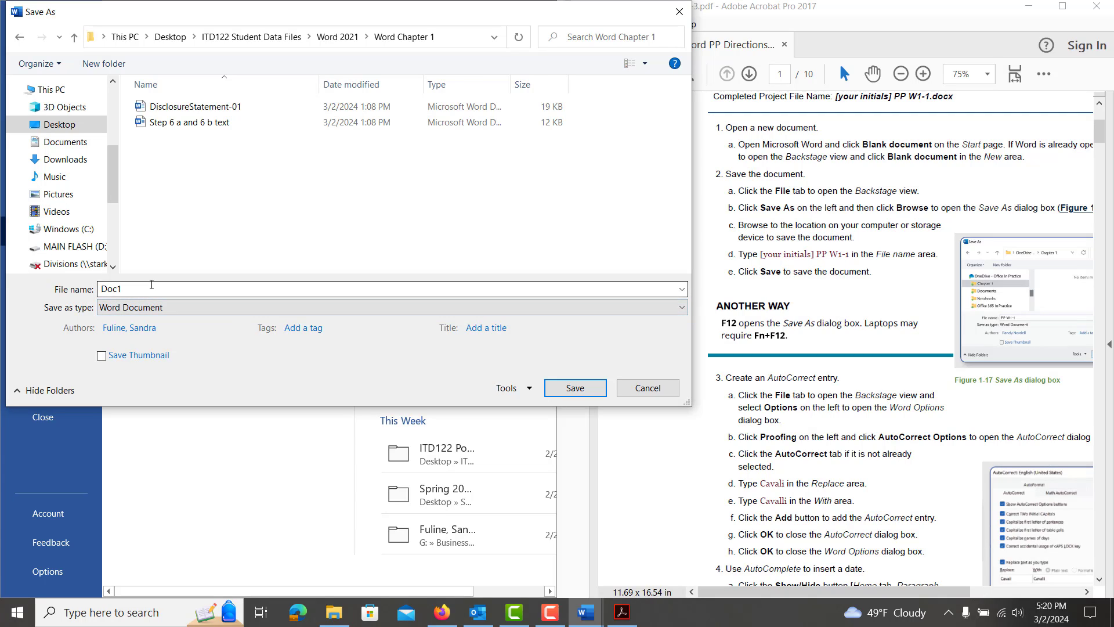
double_click(152, 285)
key(BackSpace)
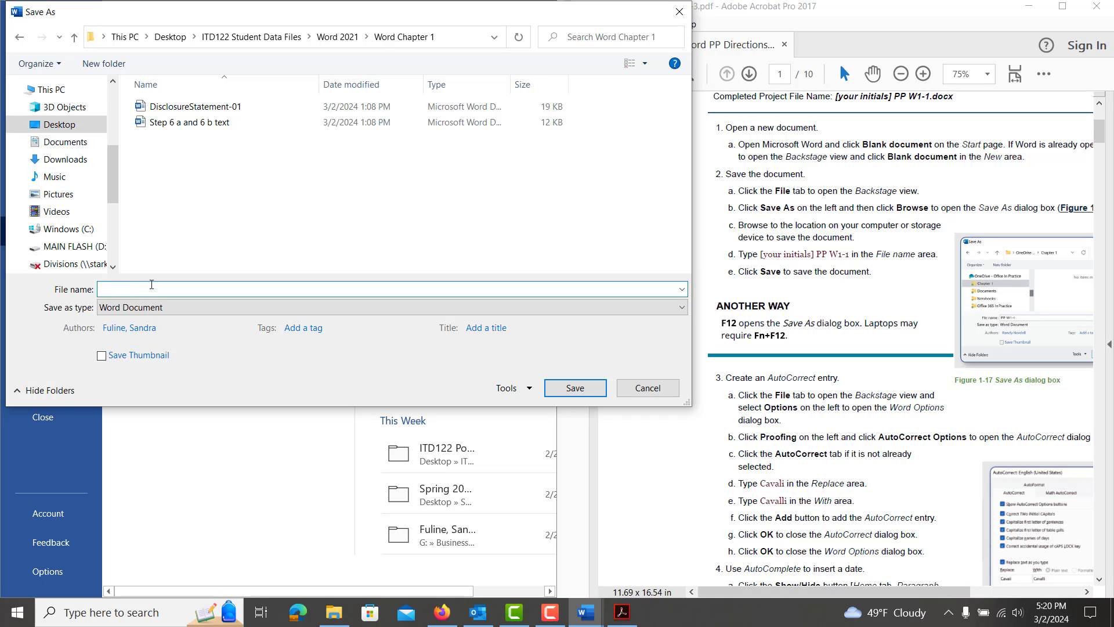
text(SLF PP W1-1)
click(562, 394)
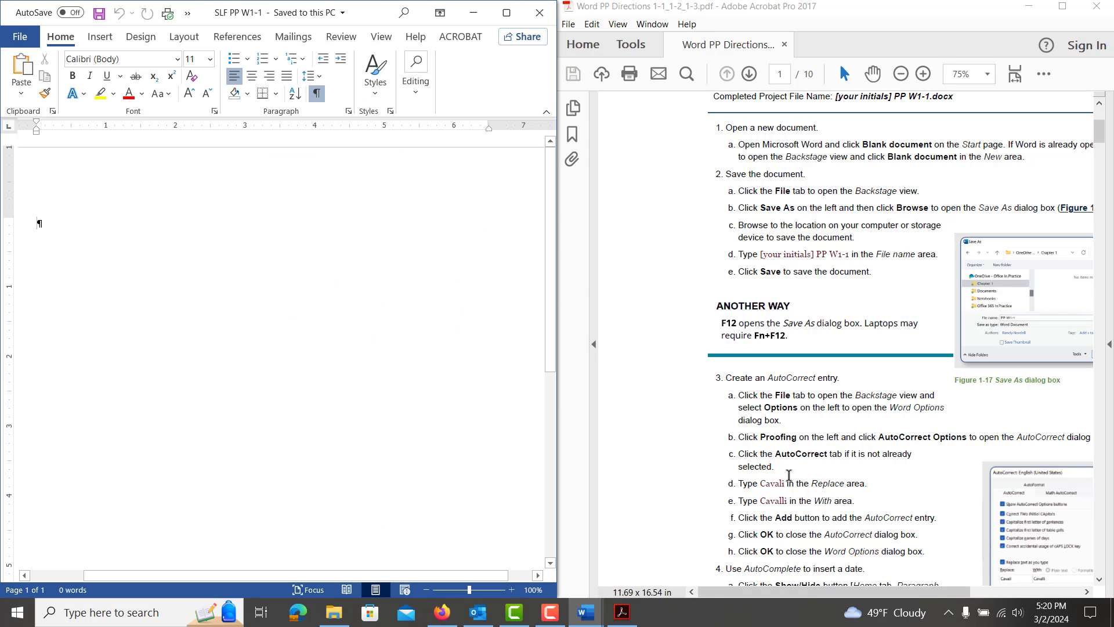
Step: Open the AutoCorrect options from Word's proofing settings
click(1101, 133)
drag(1103, 140, 1104, 146)
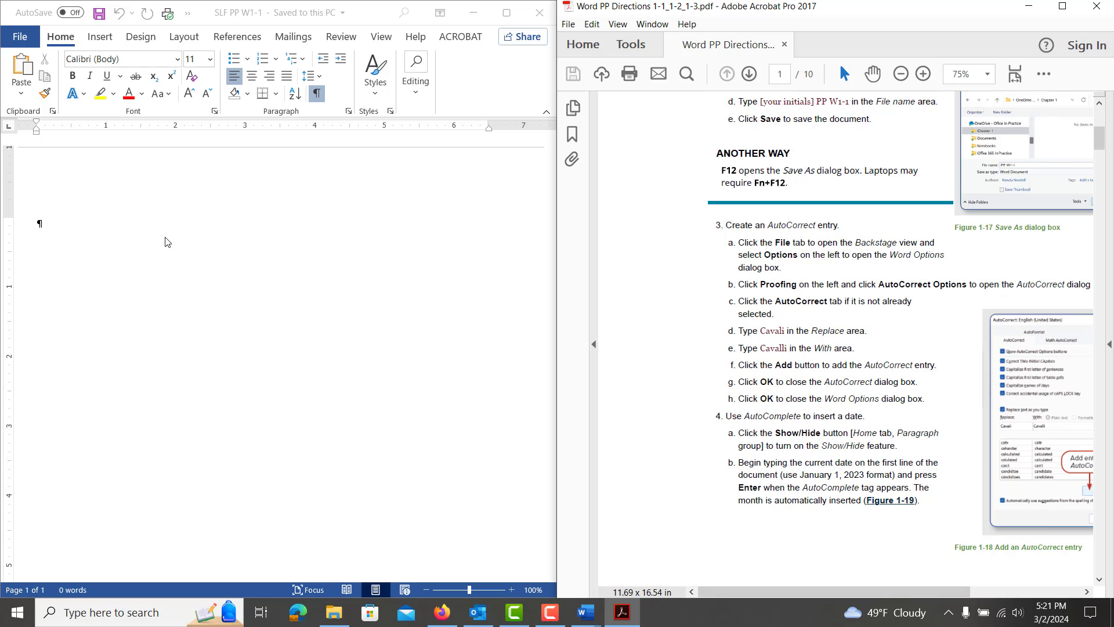
click(20, 36)
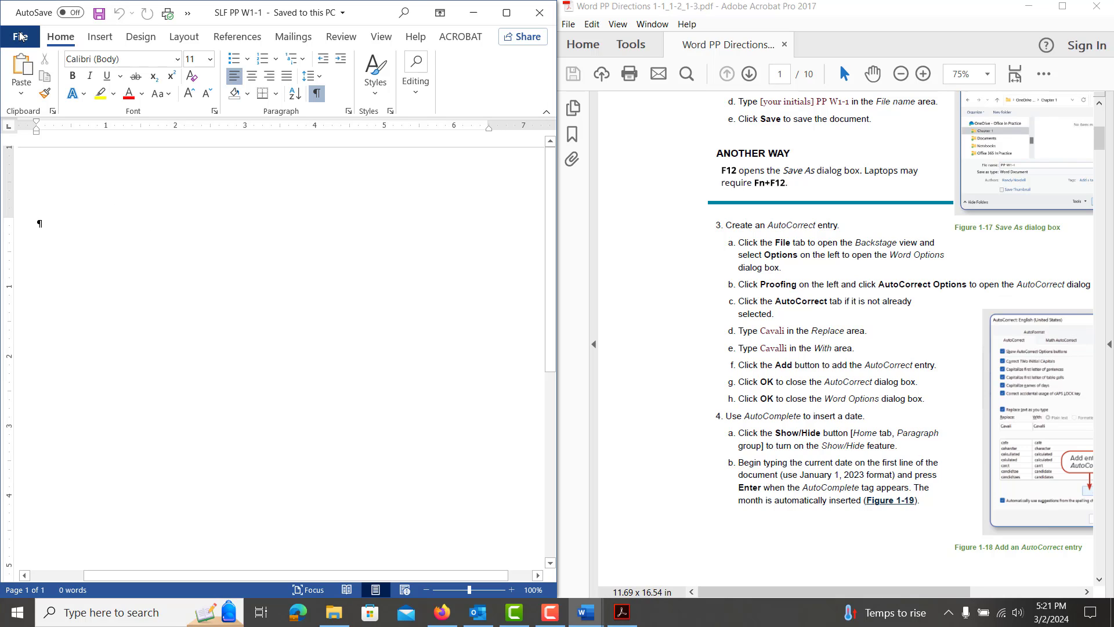
click(21, 37)
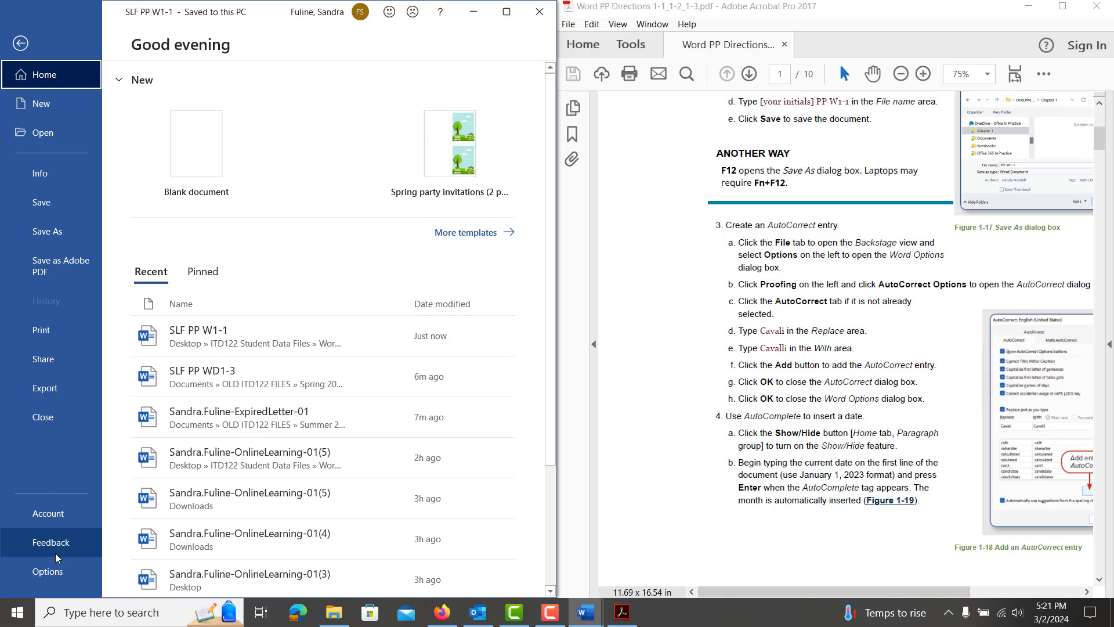
click(53, 568)
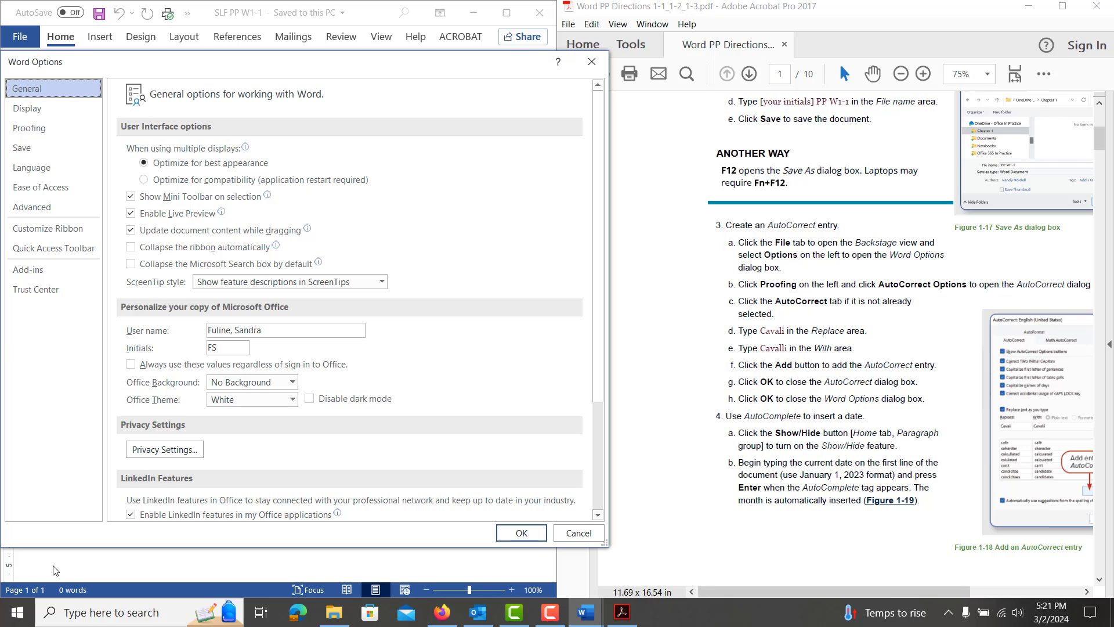
click(49, 132)
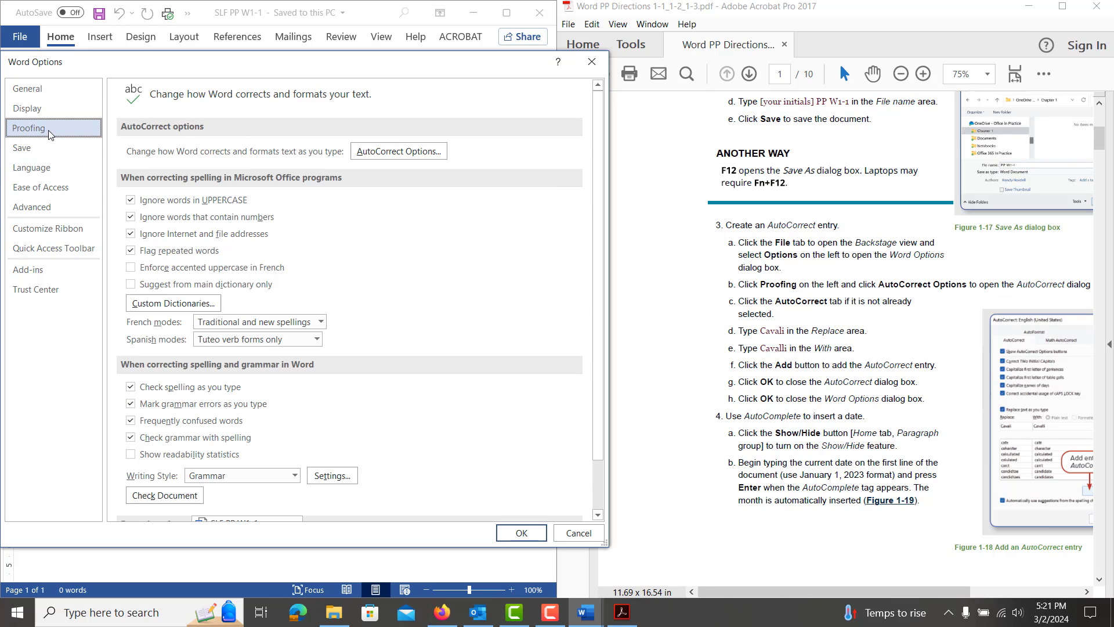
click(408, 152)
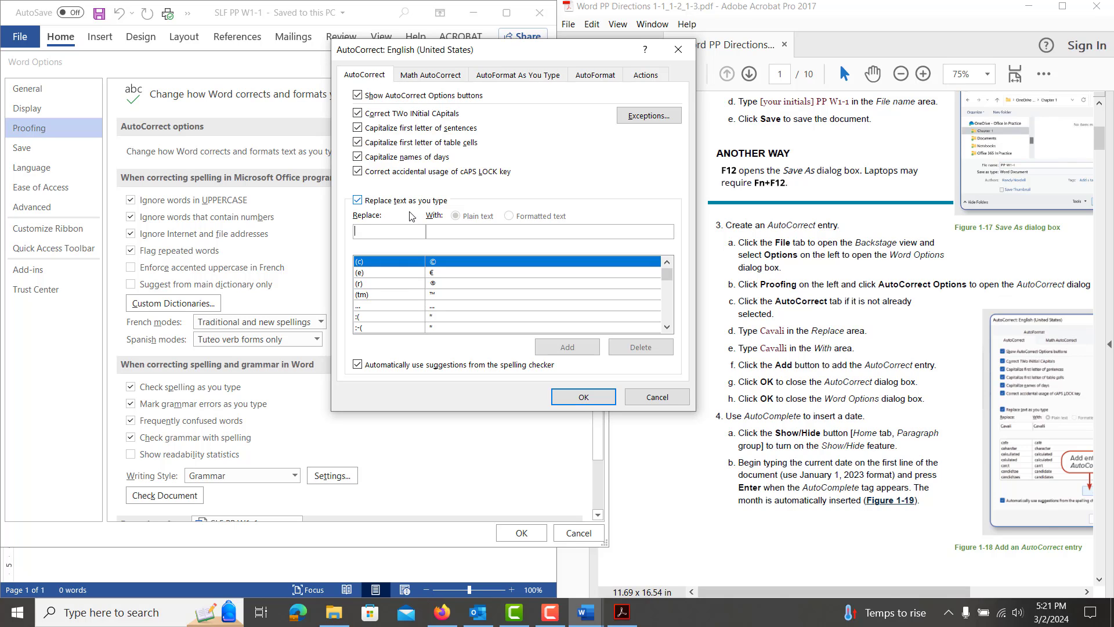
Step: Add an AutoCorrect entry that replaces Cavali with Cavalli, and accept the AutoCorrect and Word options
click(383, 234)
text(Cavali)
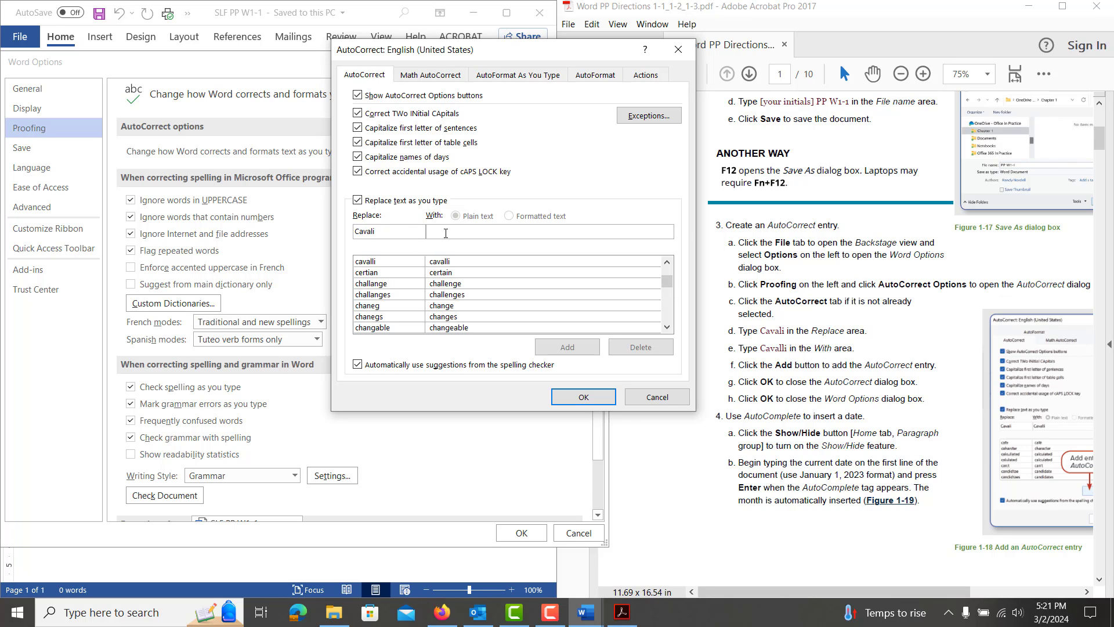
text(Ca)
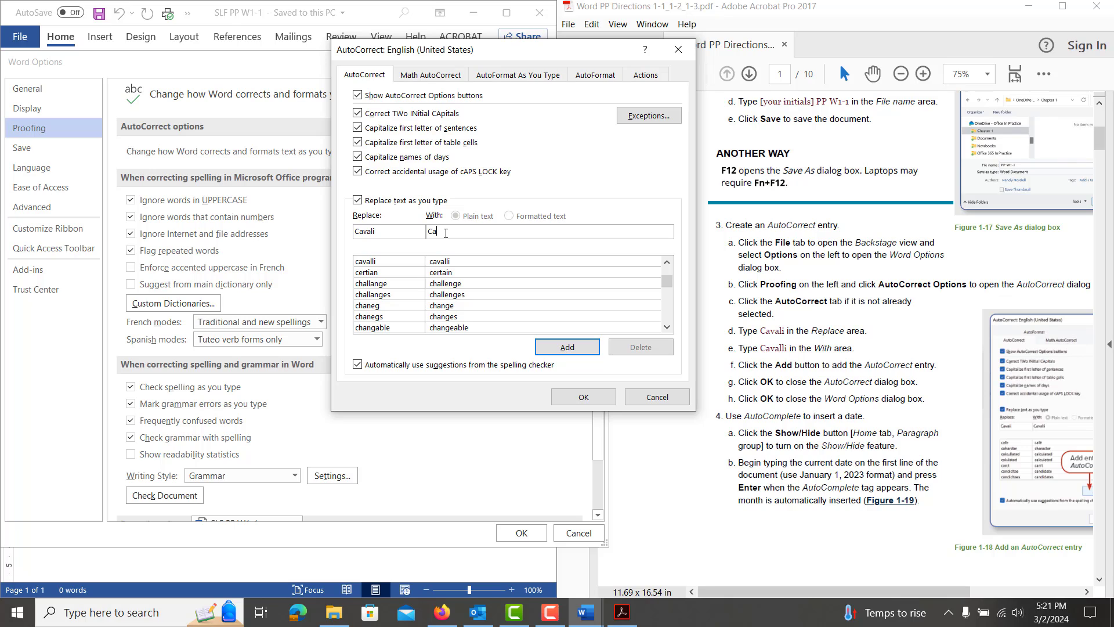
text(valli)
click(560, 352)
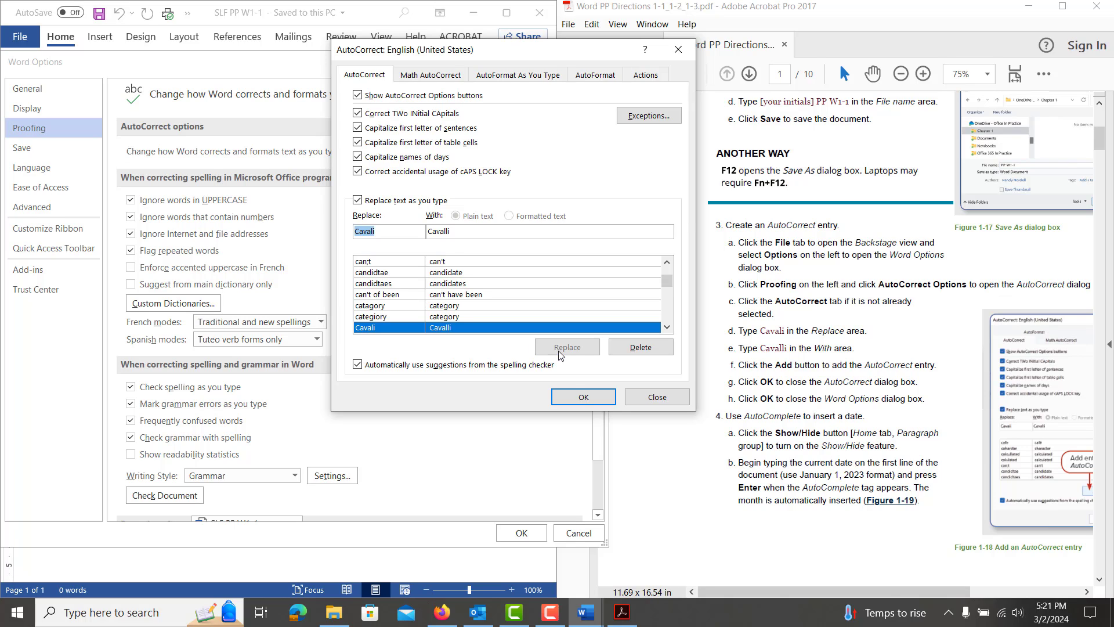
click(584, 399)
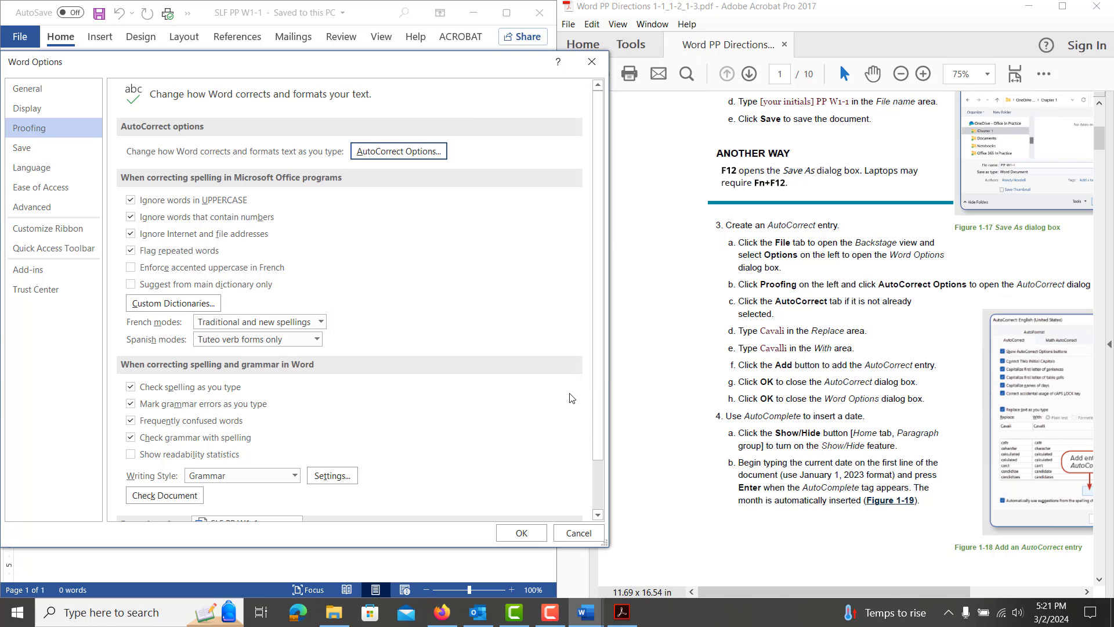
click(522, 534)
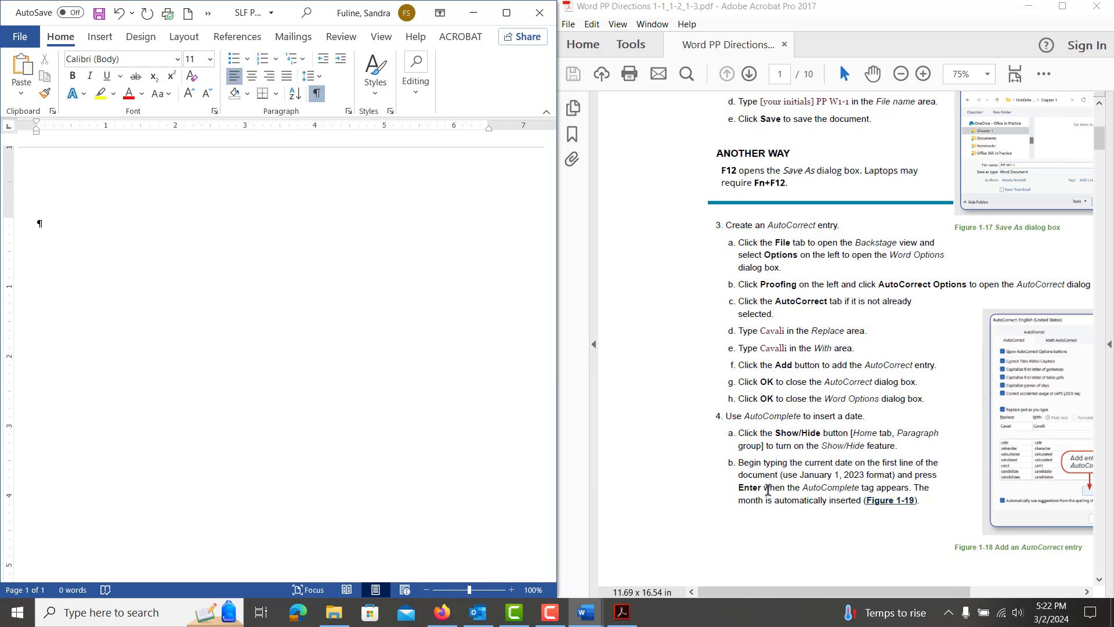
scroll(769, 492, down, 4)
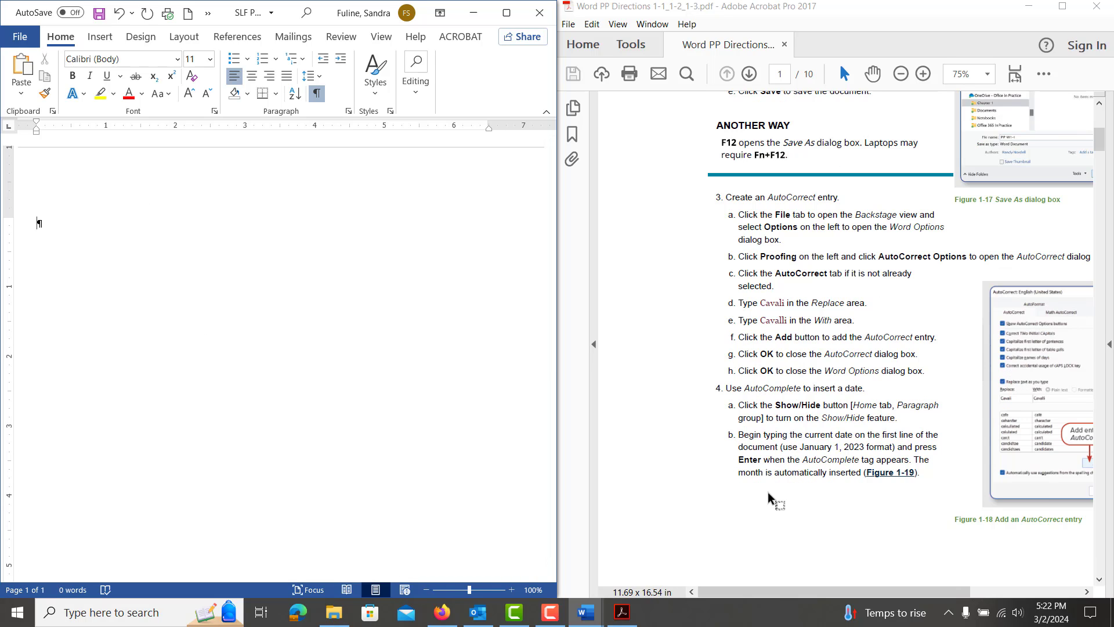
scroll(768, 492, down, 2)
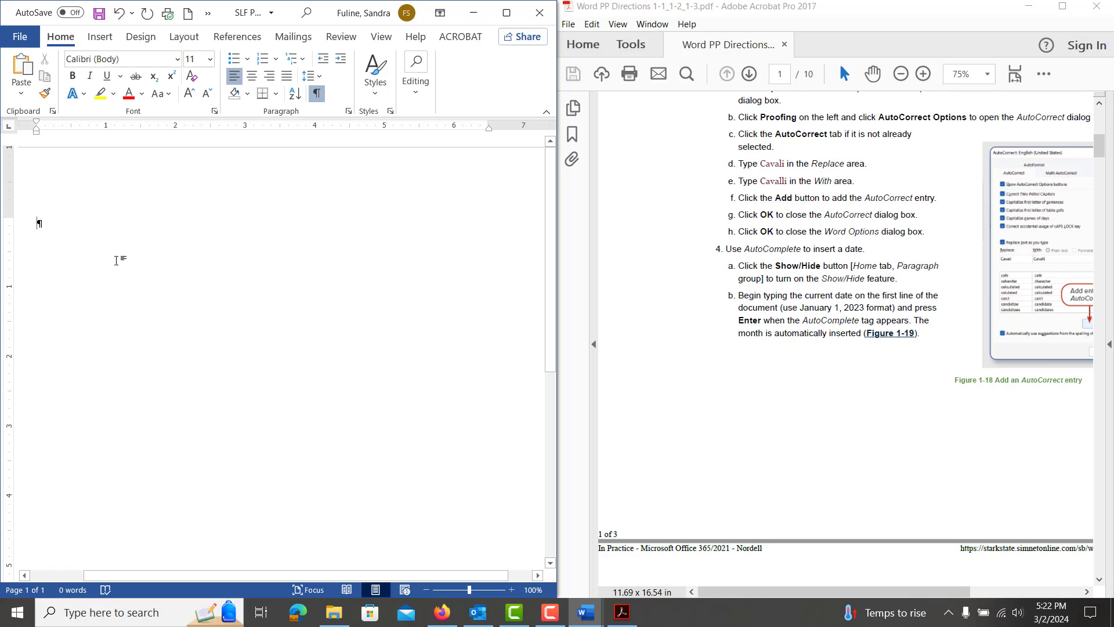
text(March )
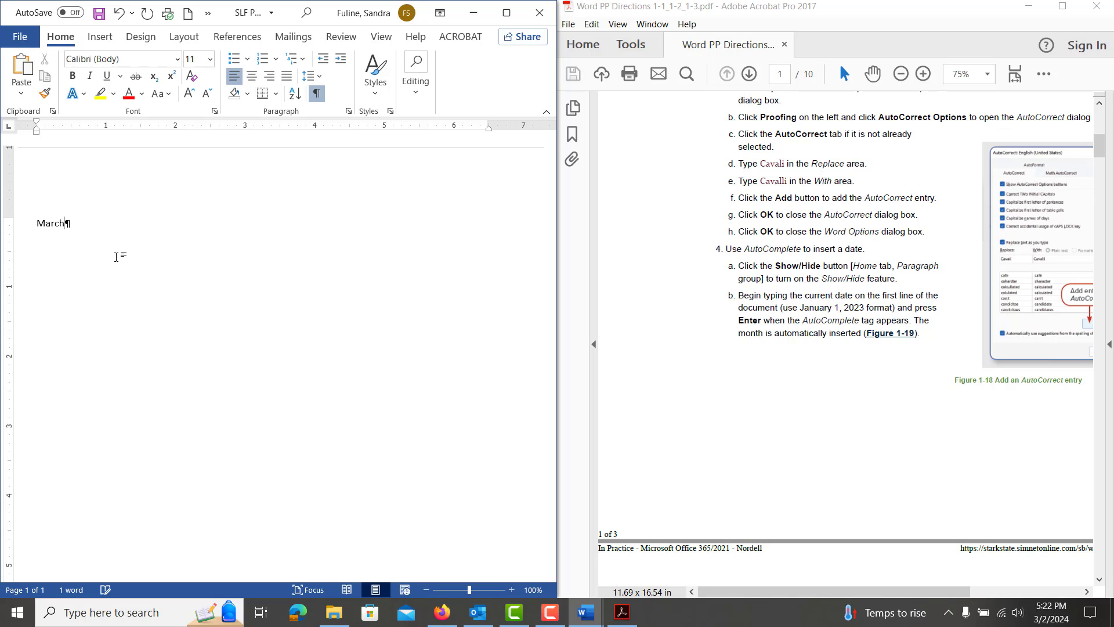
text(2, 2024)
key(BackSpace)
key(BackSpace)
key(BackSpace)
key(BackSpace)
key(BackSpace)
key(BackSpace)
text(,)
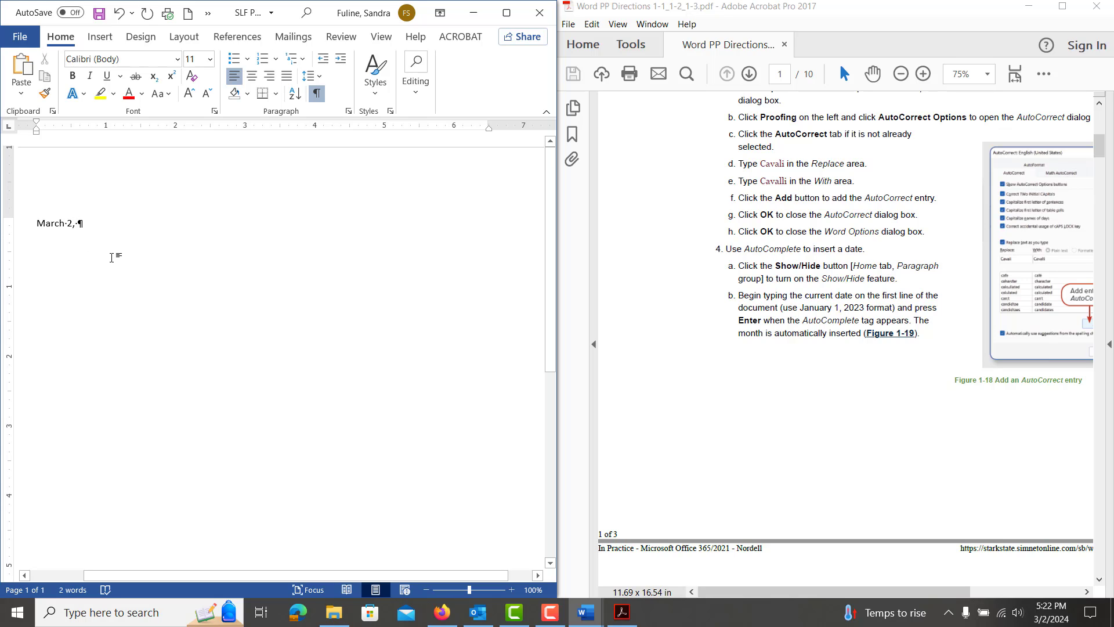
key(BackSpace)
key(BackSpace)
key(BackSpace)
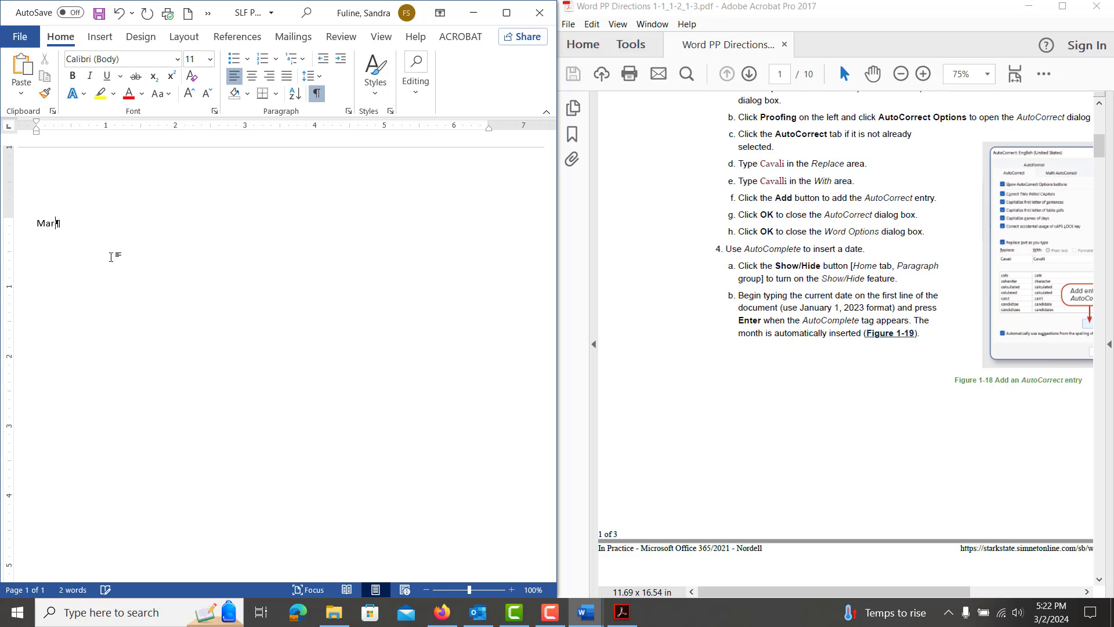
key(BackSpace)
key(BackSpace)
Step: Insert the current date, March 2, 2024, on the first line with AutoComplete and add two paragraph breaks after it
text(arch)
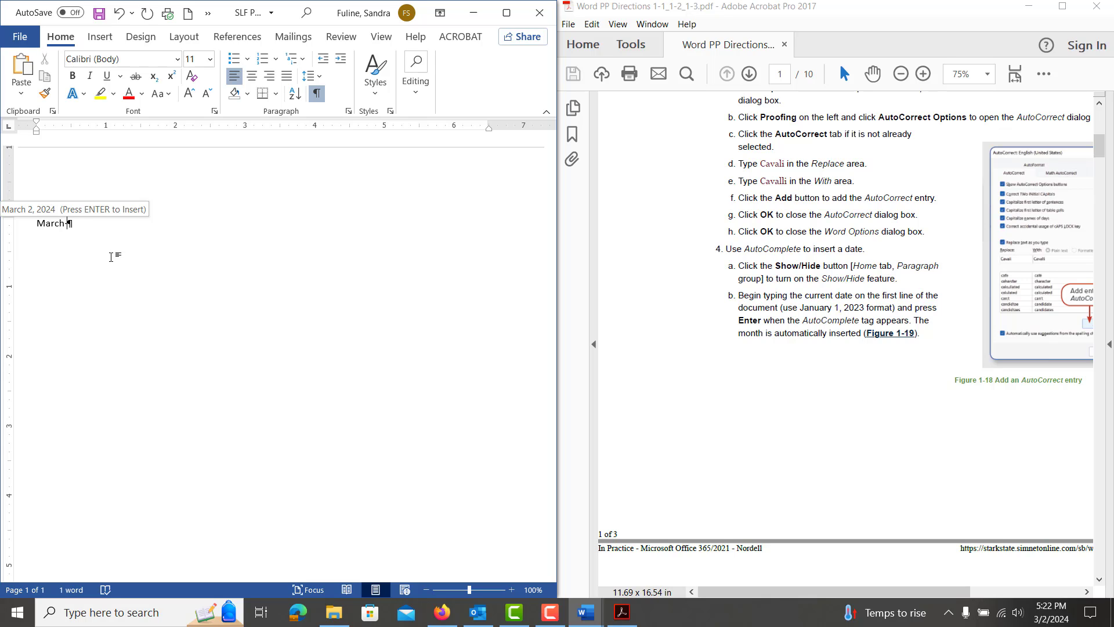
key(Return)
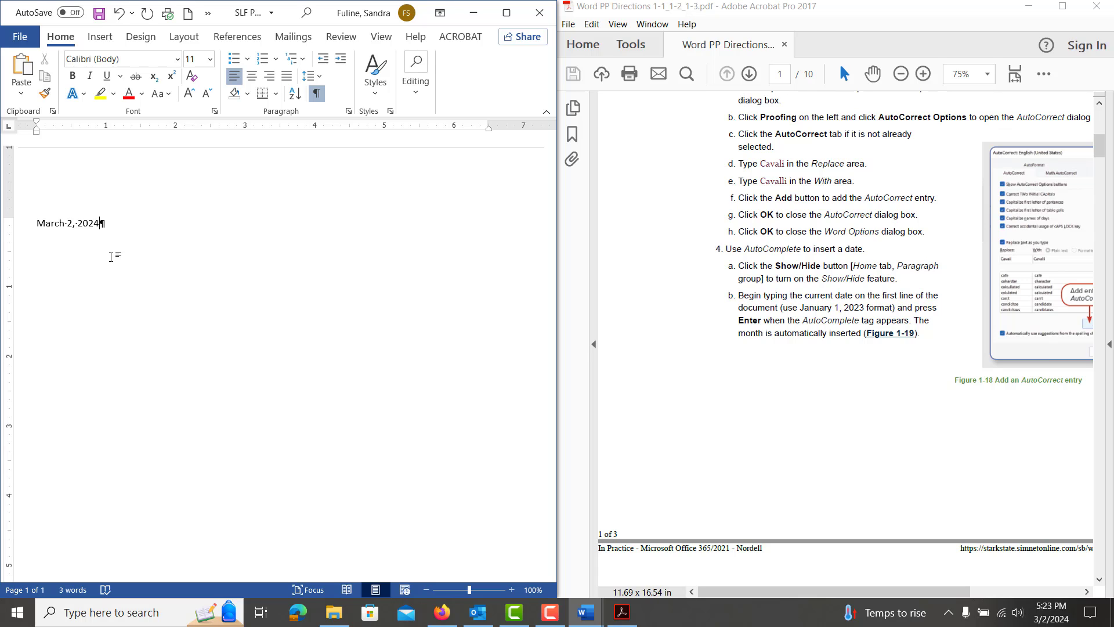
scroll(808, 439, down, 3)
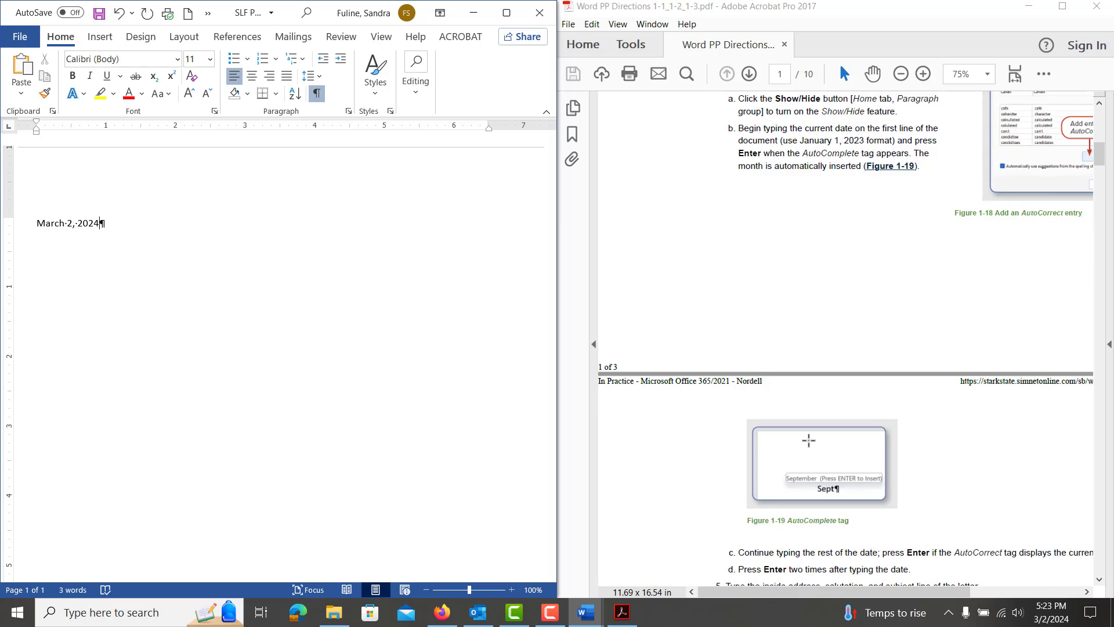
scroll(808, 439, down, 5)
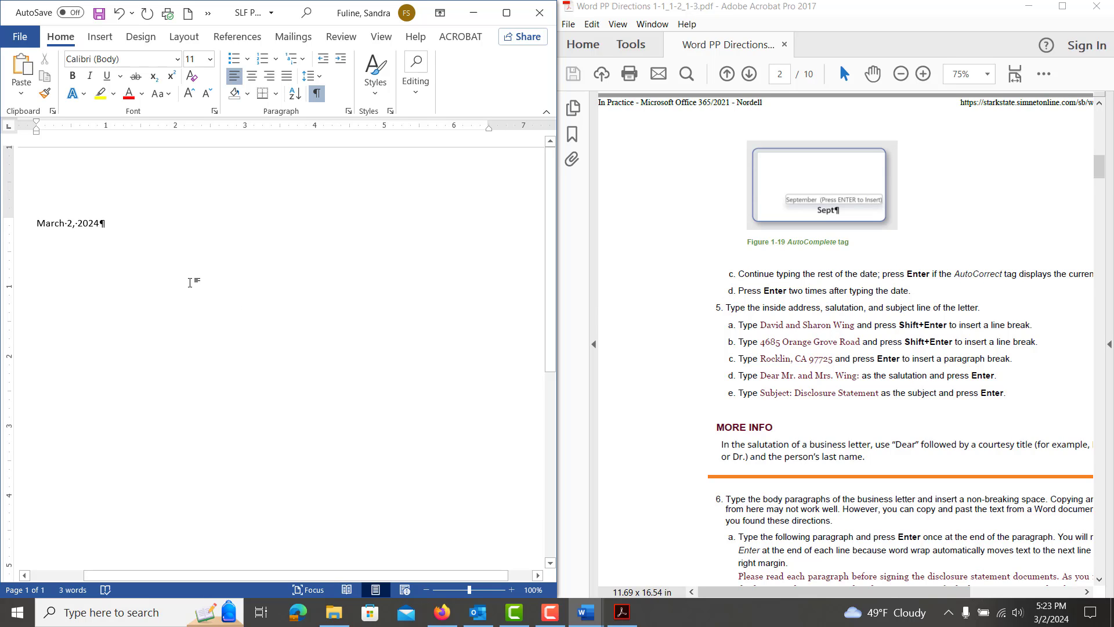
key(Return)
key(Return)
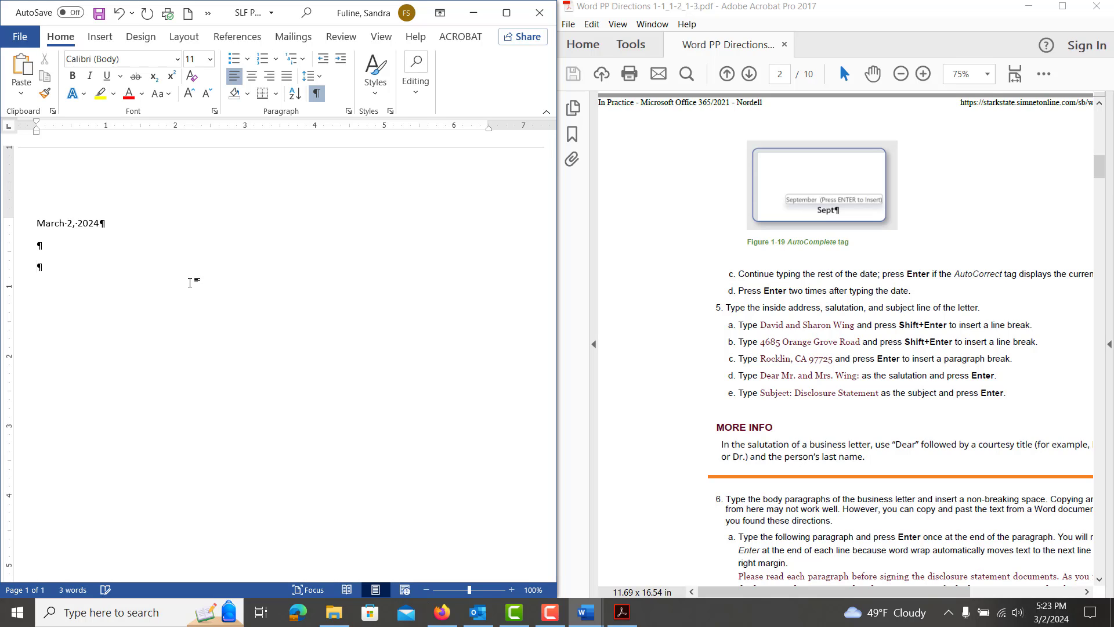
Step: Enter the recipients' full names as the first line of the inside address, ending with a line break
text(Davai)
key(BackSpace)
key(BackSpace)
text(id and Sharon Wing:)
key(BackSpace)
key(shift+Return)
Step: Enter the recipients' street address as the second line of the inside address, ending with a line break
text(4685)
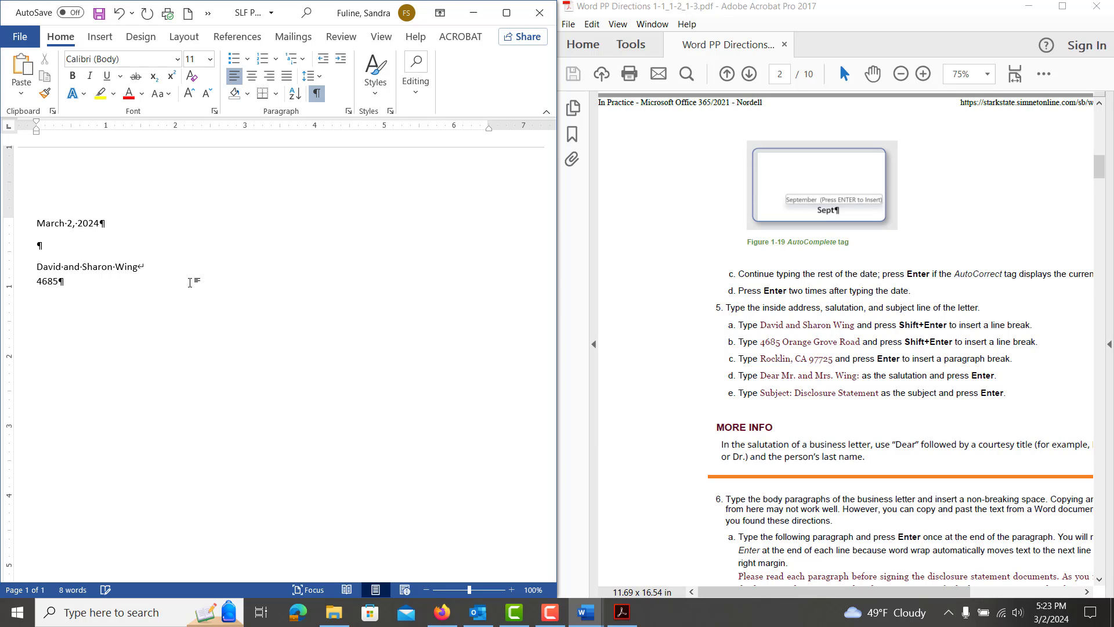
text( Orange Road)
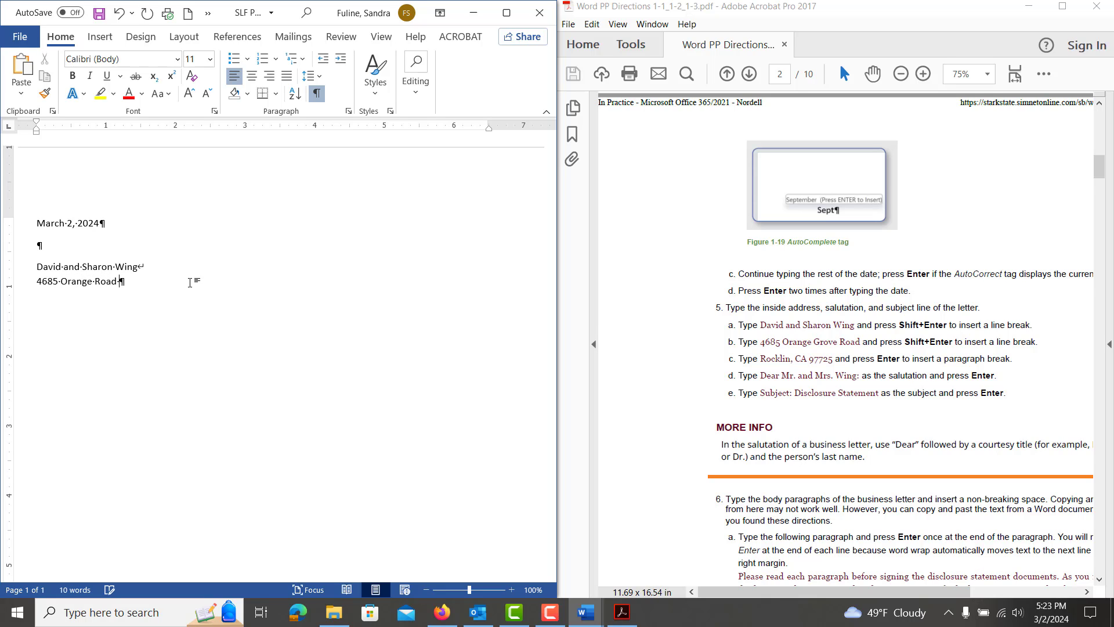
key(BackSpace)
key(BackSpace)
key(BackSpace)
key(BackSpace)
key(BackSpace)
text(Grove Road)
key(shift+Return)
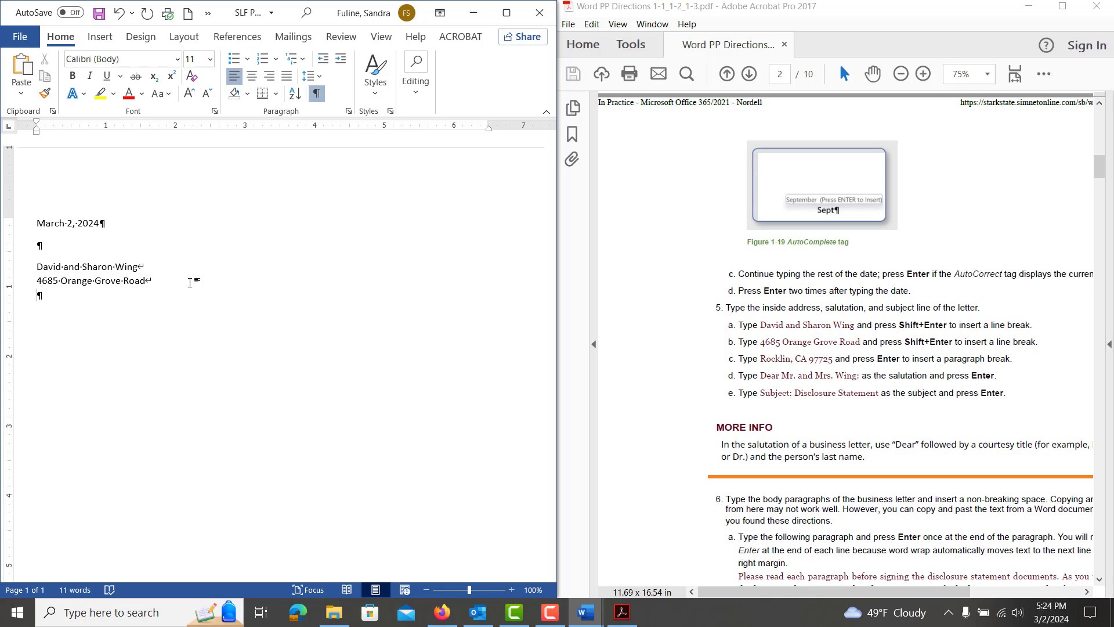
Step: Complete the inside address with the city, state and ZIP code, ending with a paragraph break
text(Rocklin, CA)
text(97725)
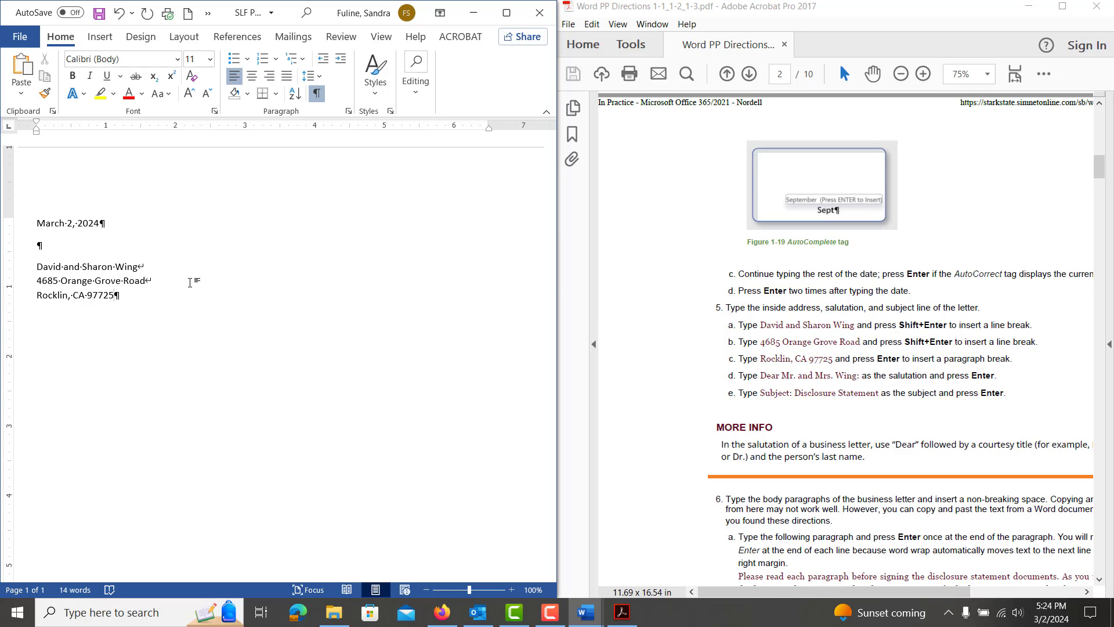
key(Return)
Step: Write the salutation to the couple with courtesy titles and a colon, adding the period after Mrs
text(Dear Mr. ad)
text(Mrs Wing:)
key(Return)
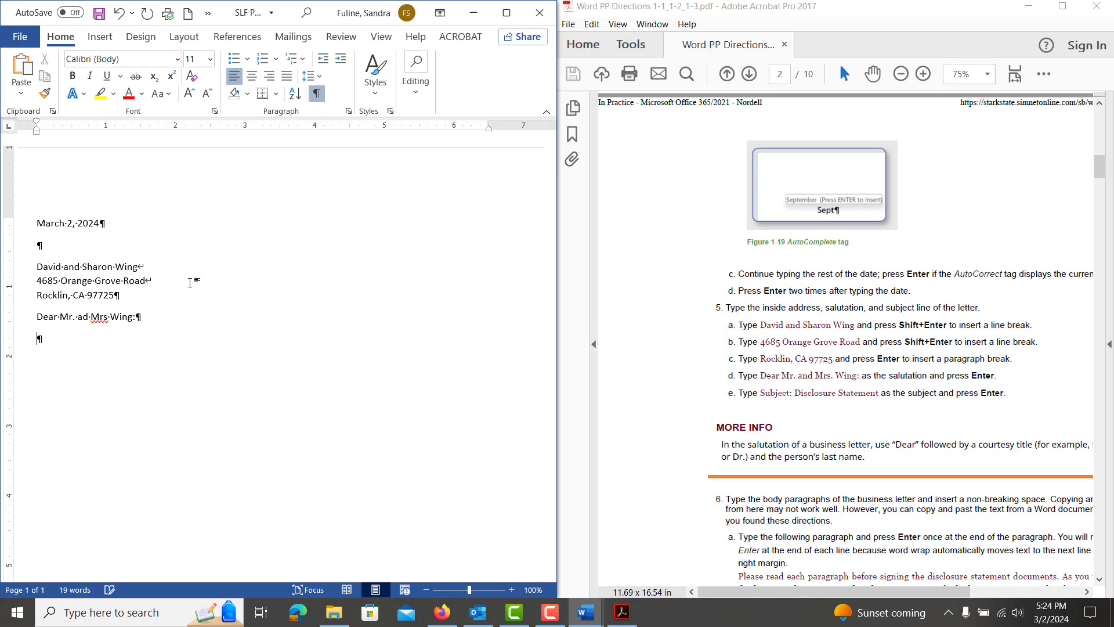
click(108, 317)
text(.)
Step: Enter the subject line "Subject: Disclosure Statement" below the salutation and start a new paragraph
text(Subject: Di)
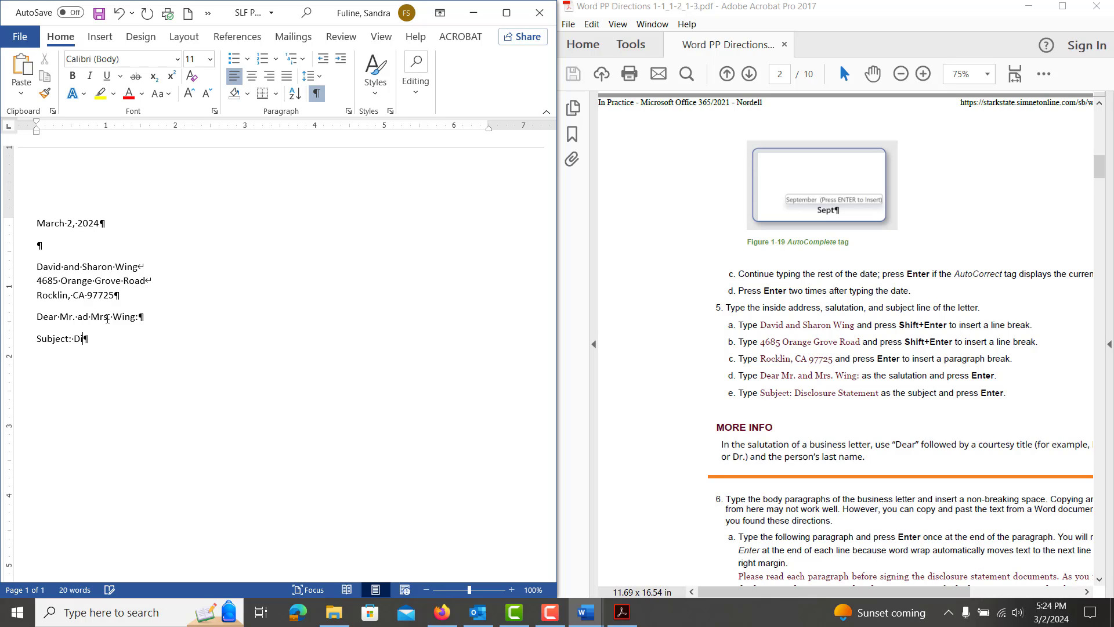
text(sclosure Statement)
key(Return)
Step: Switch to File Explorer and open the Word document "Step 6 a and 6 b text" from the Word Chapter 1 folder
scroll(755, 418, down, 5)
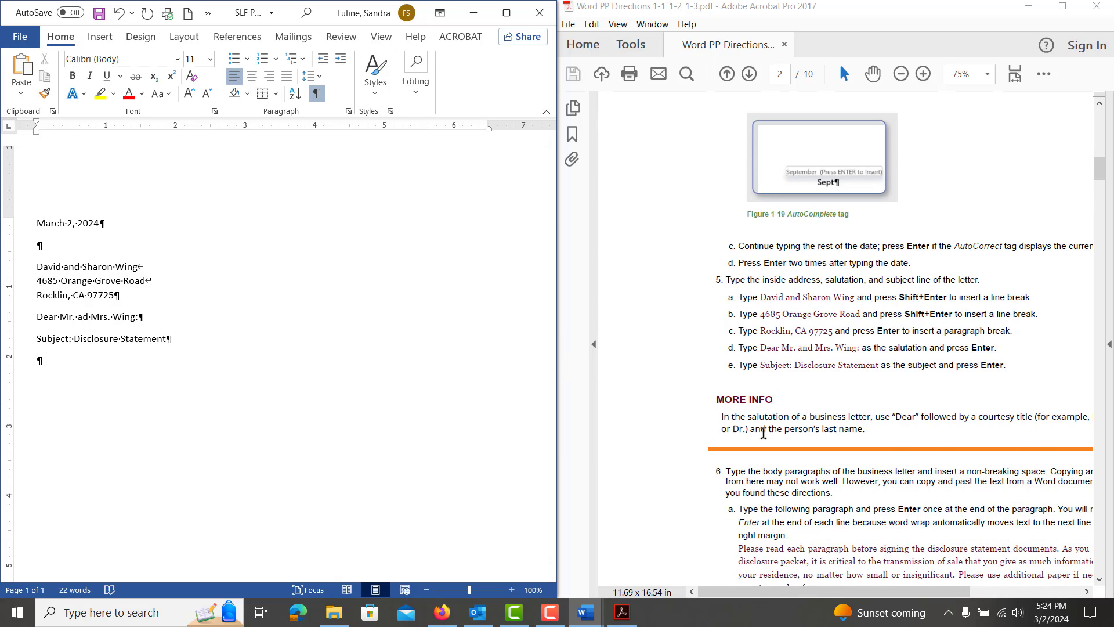
scroll(763, 433, down, 3)
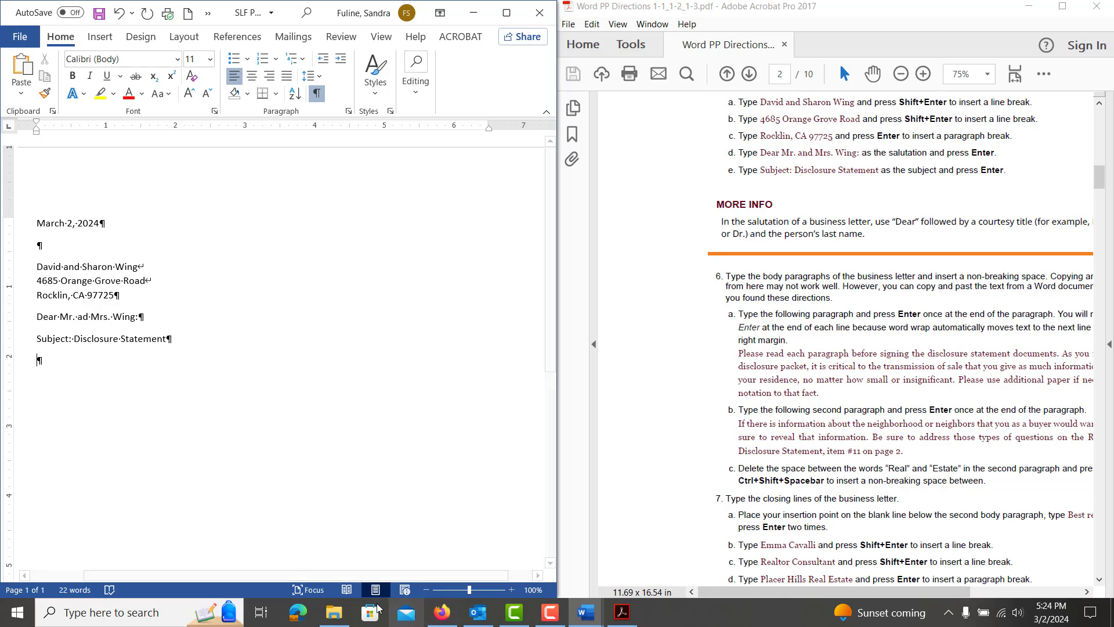
click(345, 620)
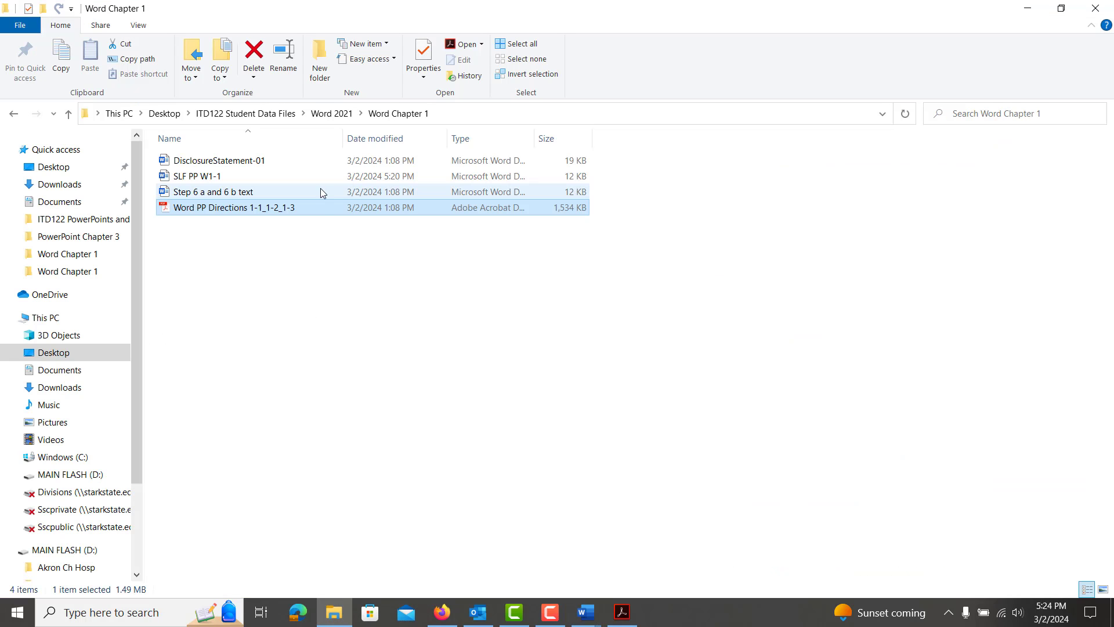
click(220, 193)
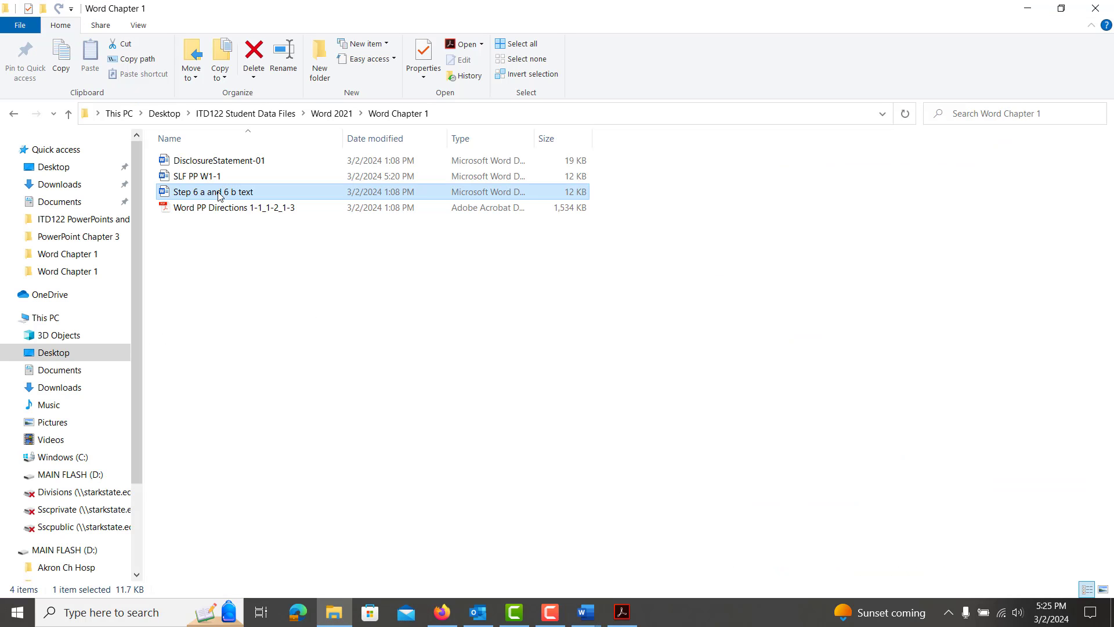
double_click(220, 194)
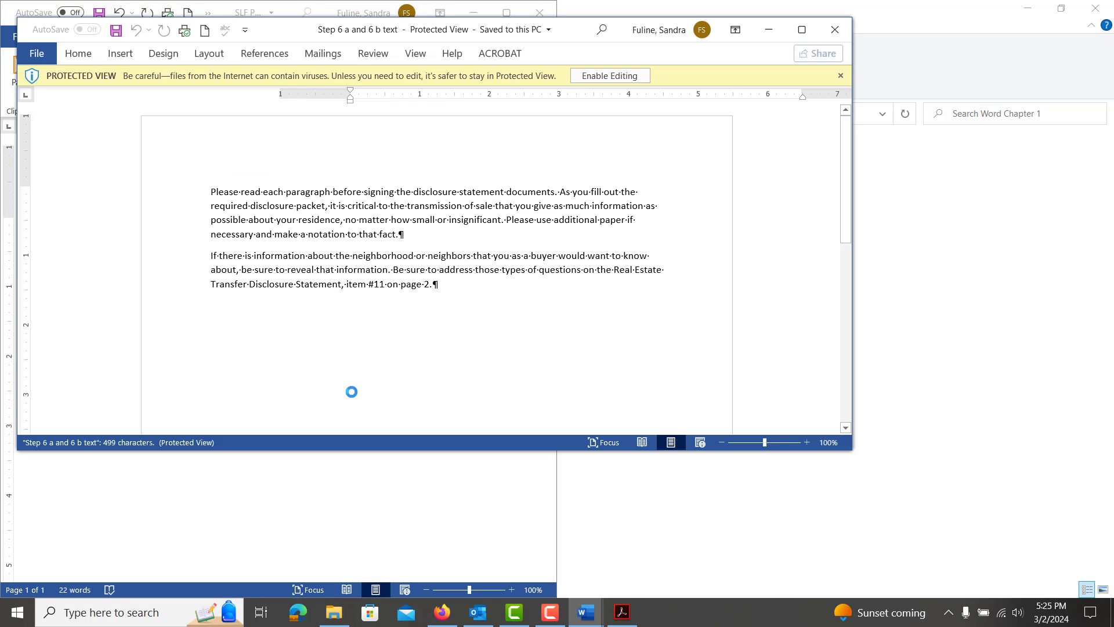
Step: Copy both body paragraphs from "Step 6 a and 6 b text" and paste them below the letter's subject line, keeping text only
key(ctrl+a)
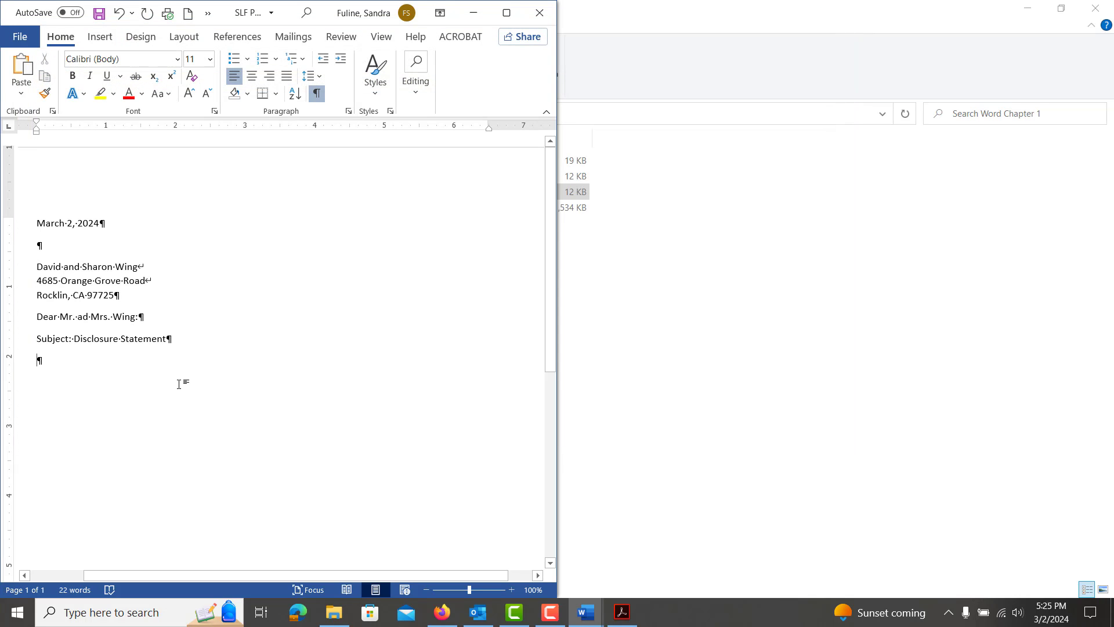
text(Please read each paragraph before signing the disclosure statement documents. As you fill out the required disclosure packet, it is critical to the transmission of sale that you give as much information as possible about your residence, no matter how small or insignificant. Please use additional paper if necessary and make a notation to that fact. If there is information about the neighborhood or neighbors that you as a buyer would want to know about, be sure to reveal that information. Be sure to address those types of questions on the Real Estate Transfer Disclosure Statement, item #11 on page 2.)
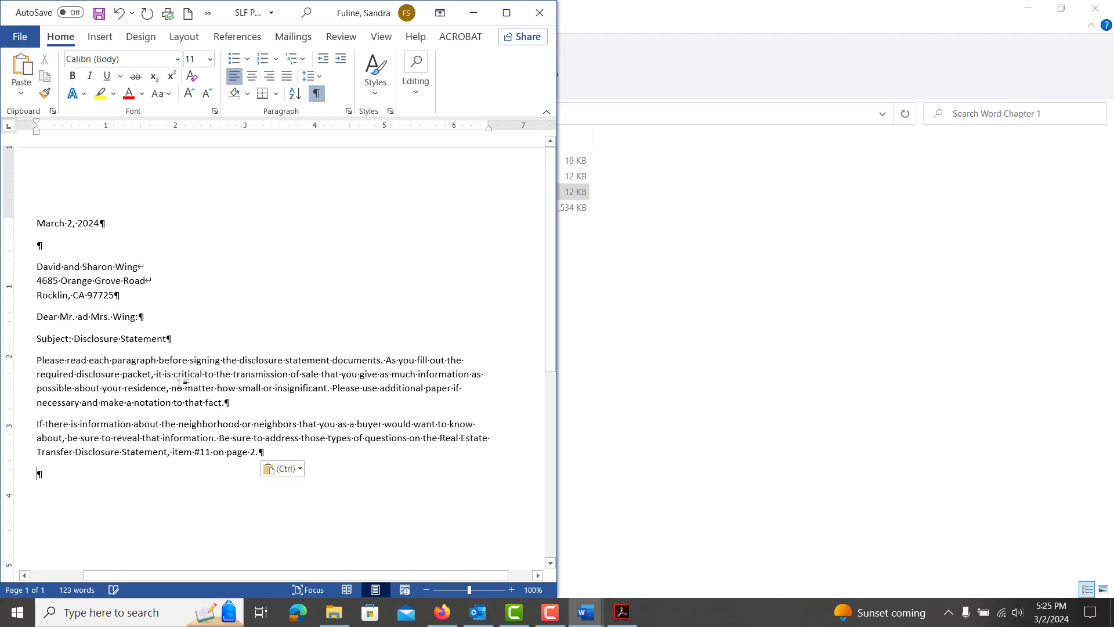
click(282, 473)
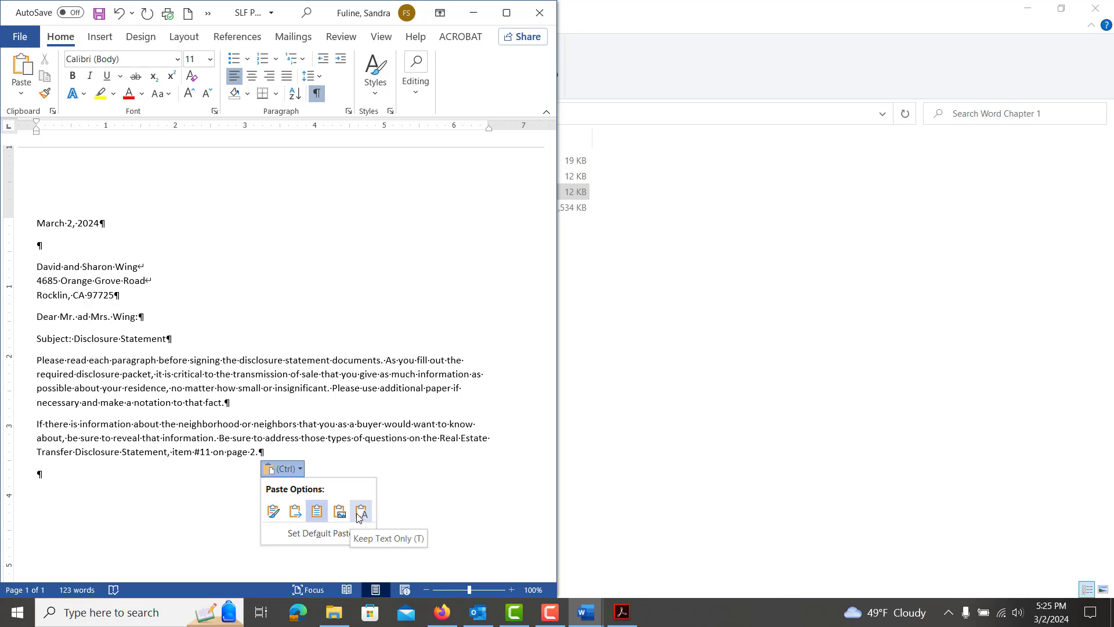
click(361, 512)
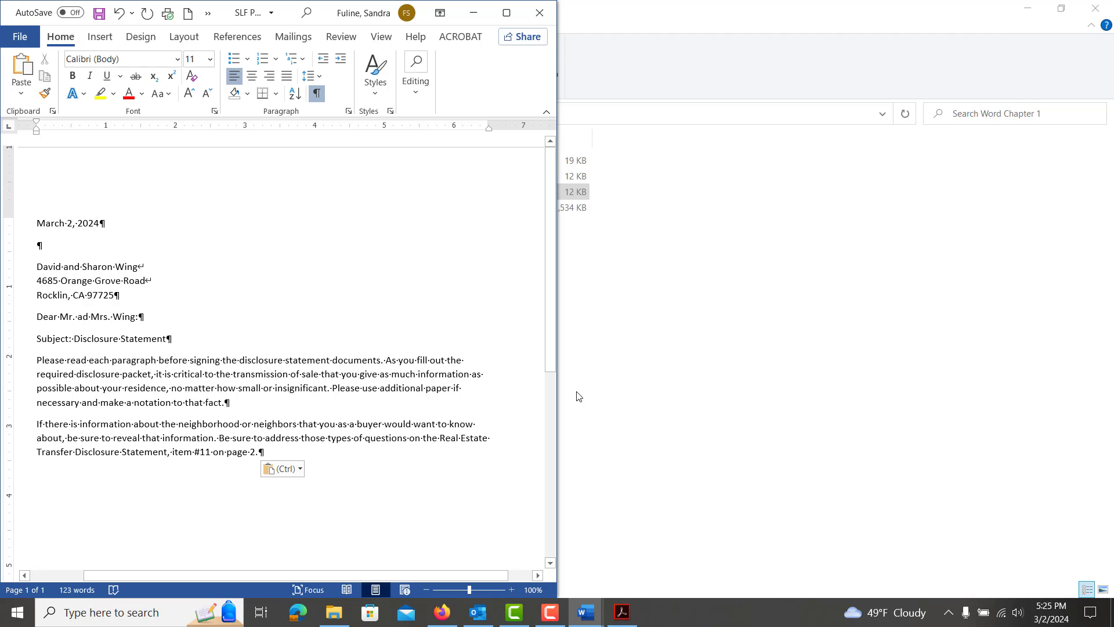
Step: Following step 6c of the directions PDF, replace the space between "Real" and "Estate" in the second body paragraph with a non-breaking space
mouse_move(626, 614)
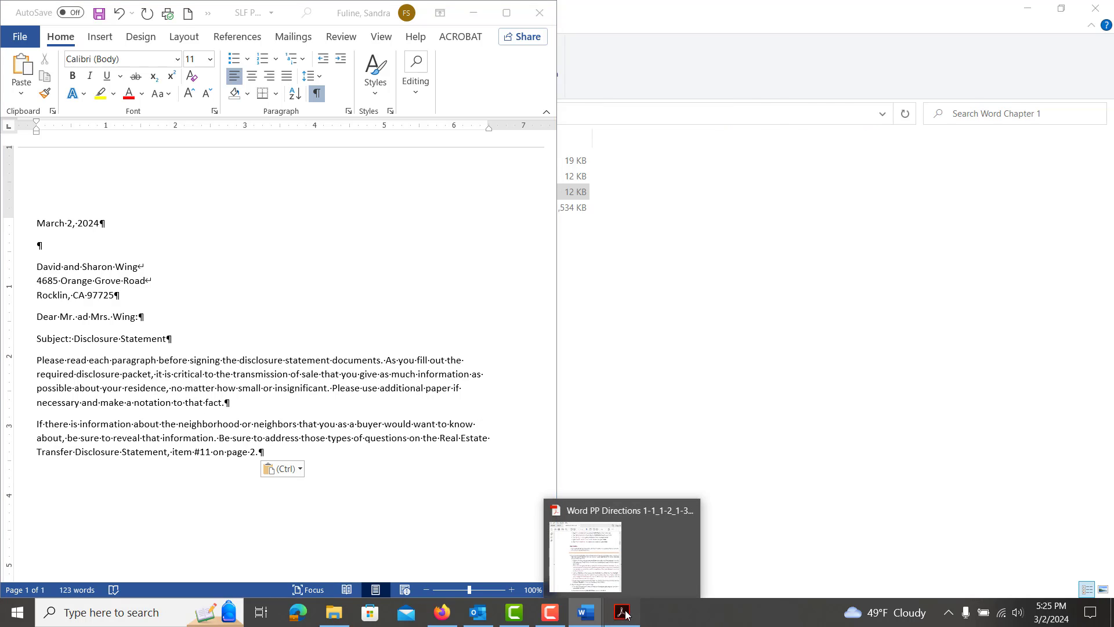
click(622, 532)
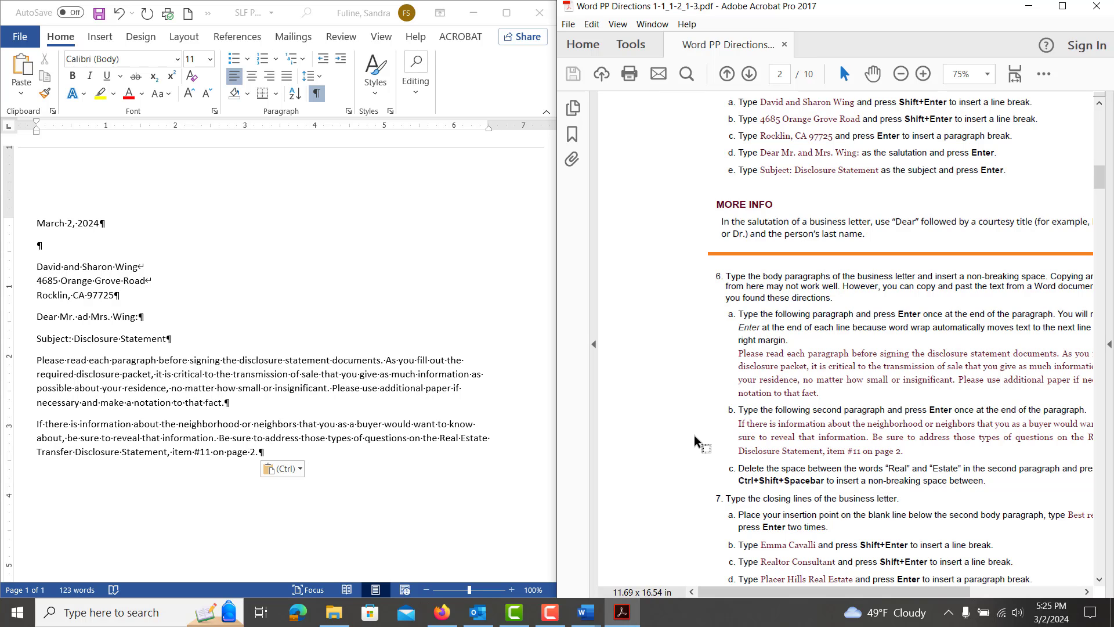
scroll(694, 440, down, 2)
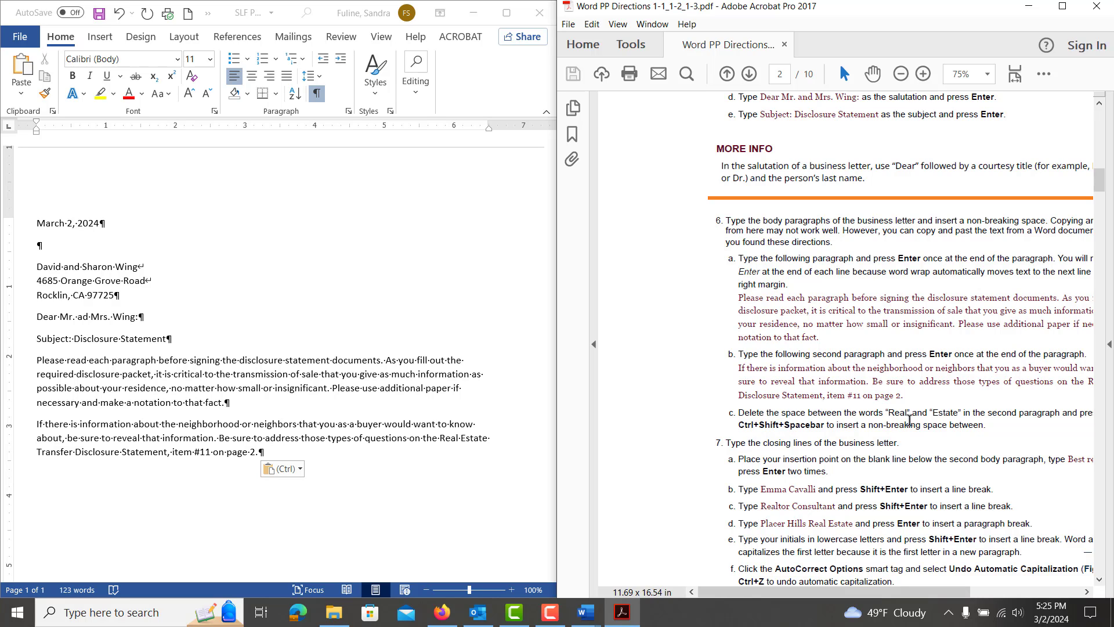
click(465, 439)
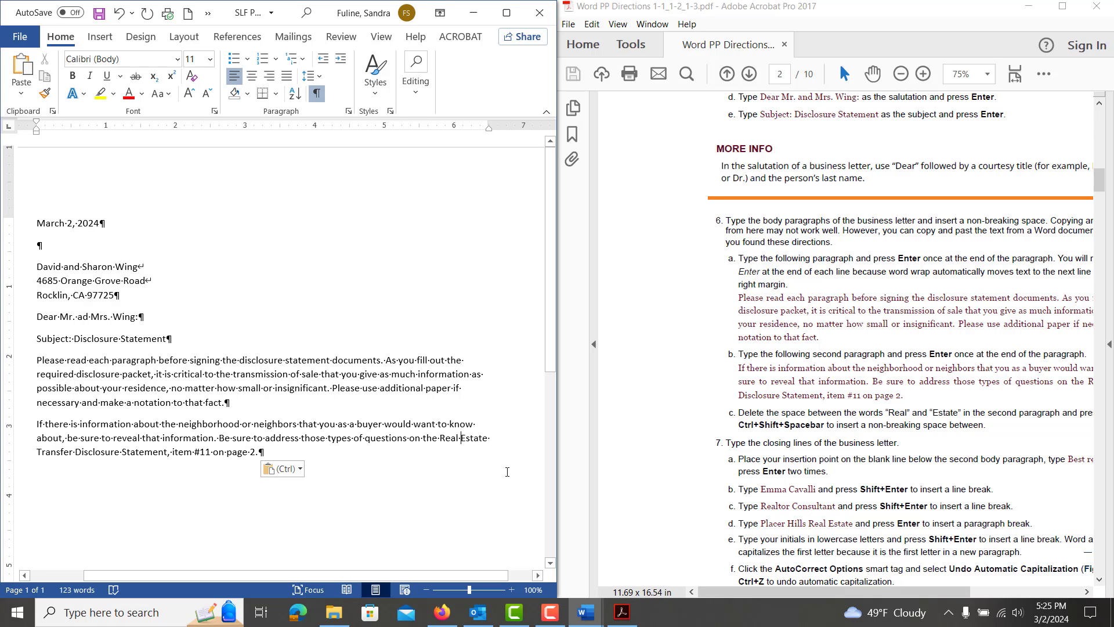
key(BackSpace)
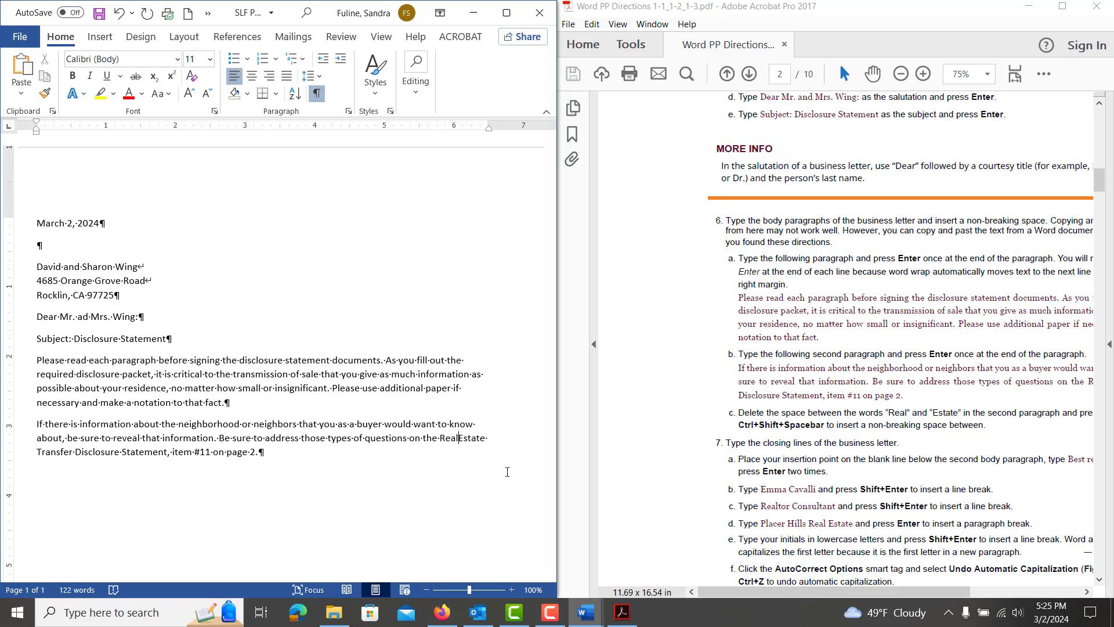
key(ctrl+shift+space)
Step: Read the step 7 instructions for the letter's closing lines in the directions PDF
scroll(880, 481, down, 1)
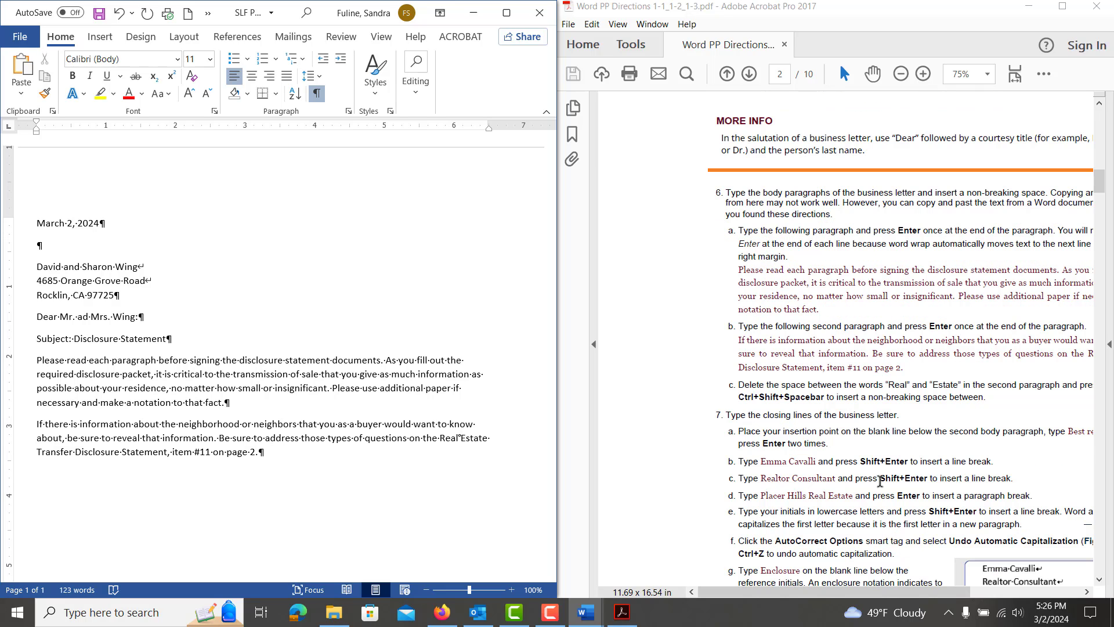
scroll(880, 481, down, 1)
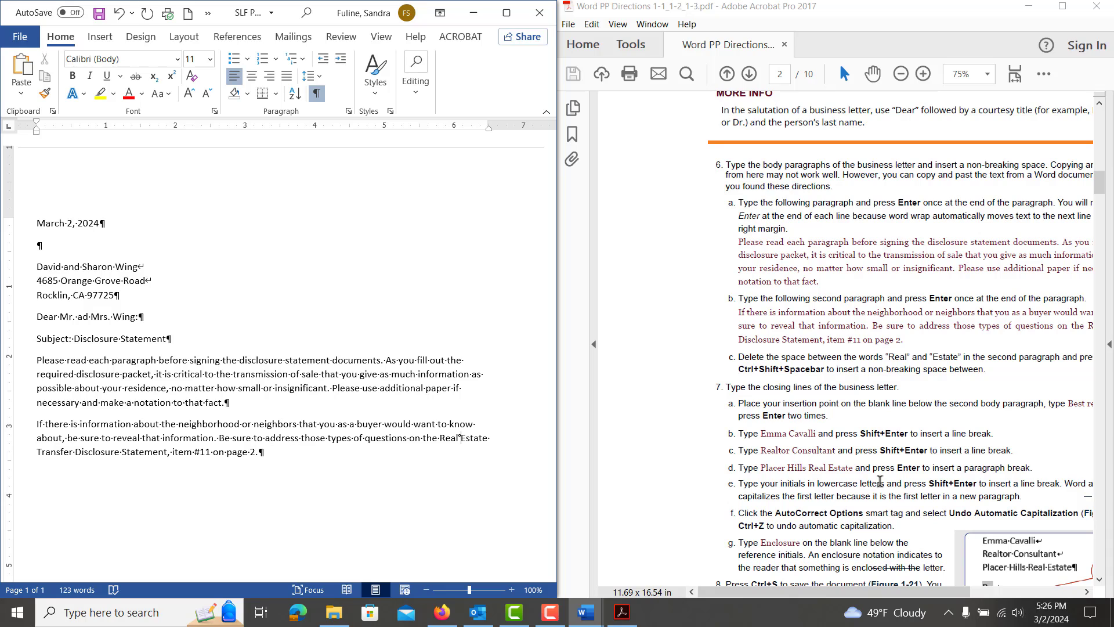
scroll(880, 481, down, 1)
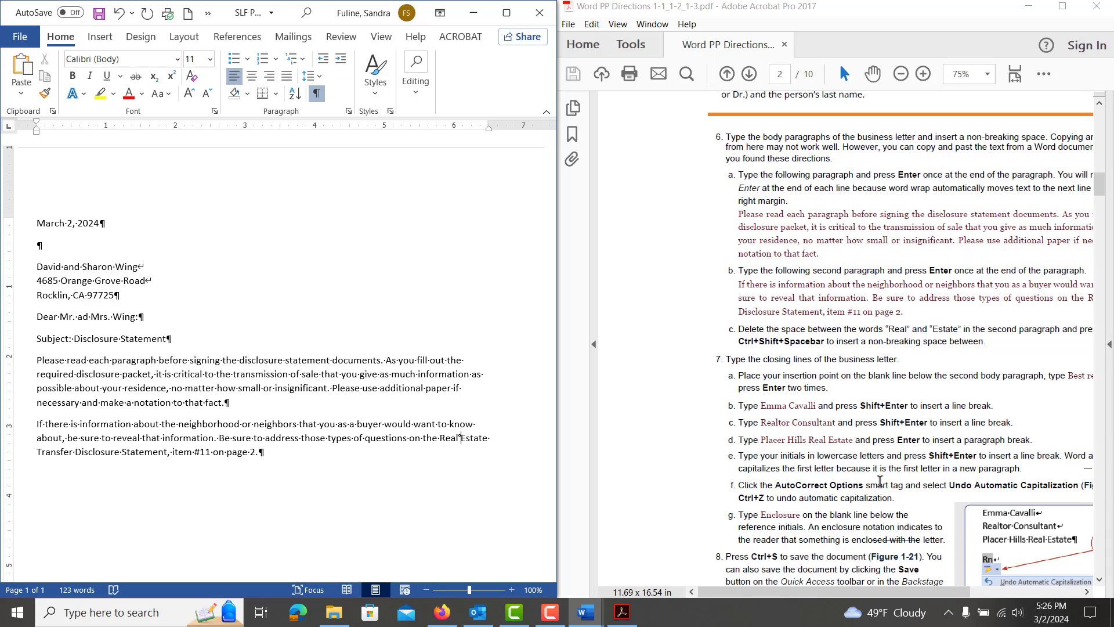
click(880, 481)
scroll(880, 481, down, 1)
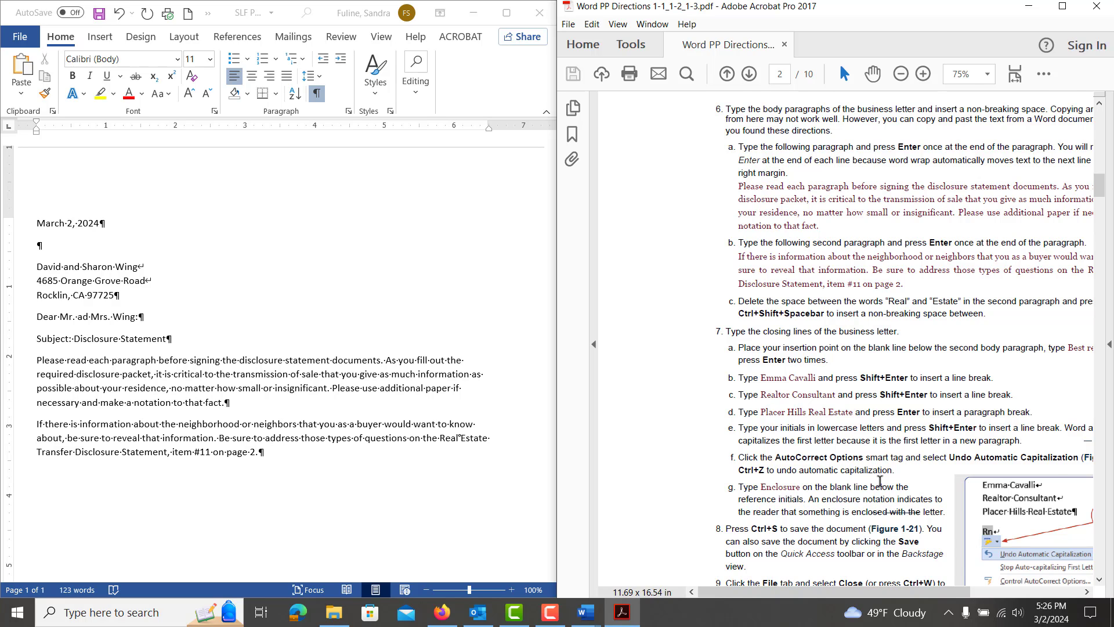
scroll(879, 481, down, 1)
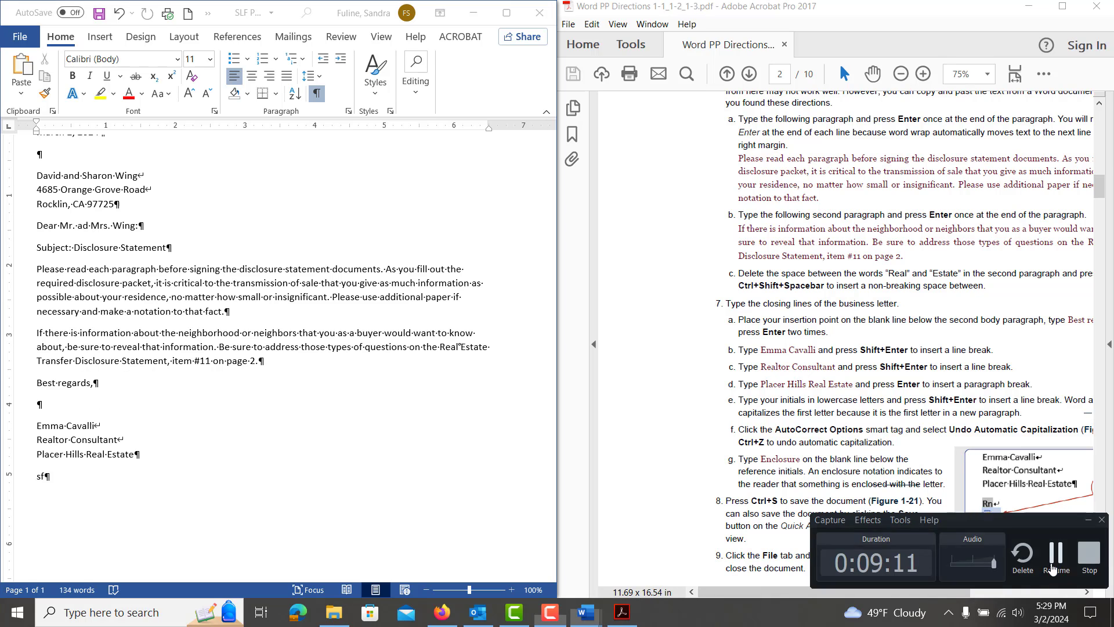
Step: Insert a line break after the reference initials and undo their automatic capitalization so they are lowercase
click(1054, 566)
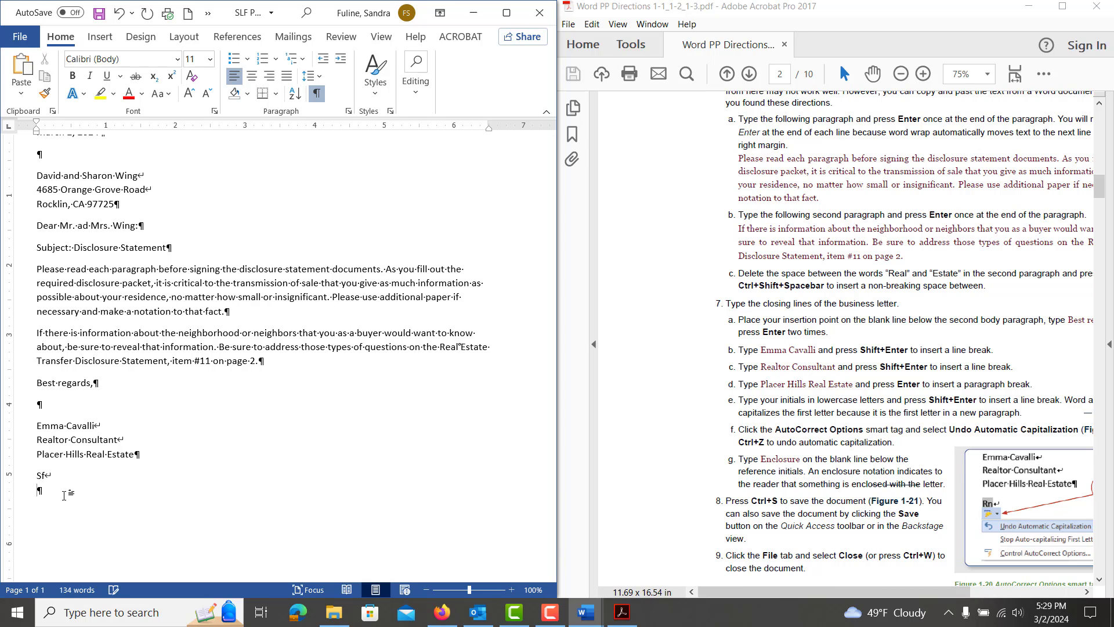
key(shift+Return)
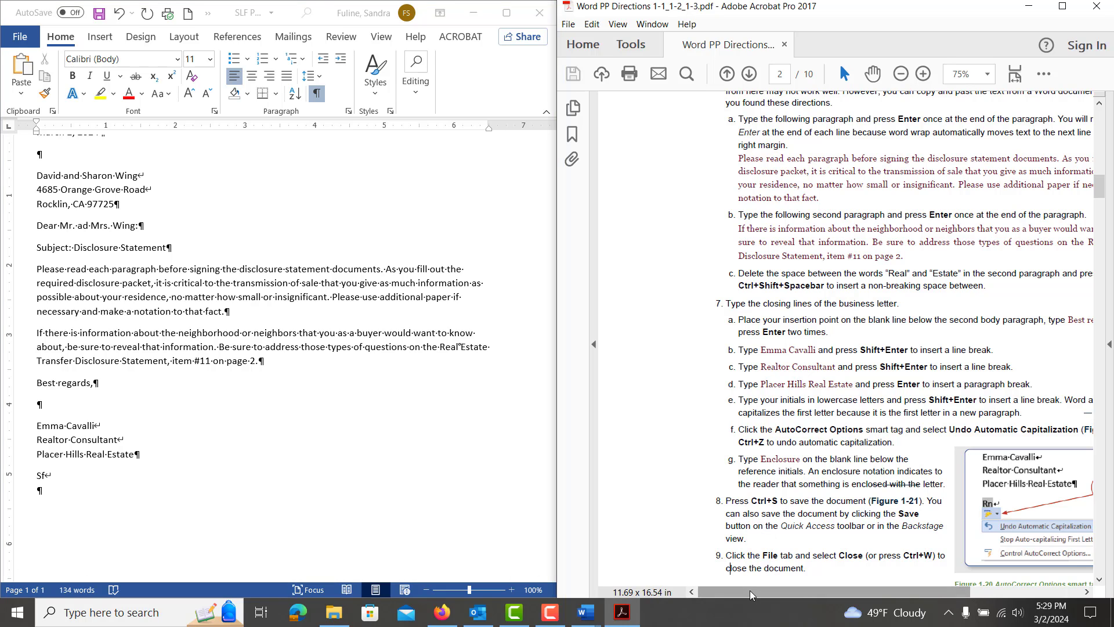
drag(750, 590, 784, 589)
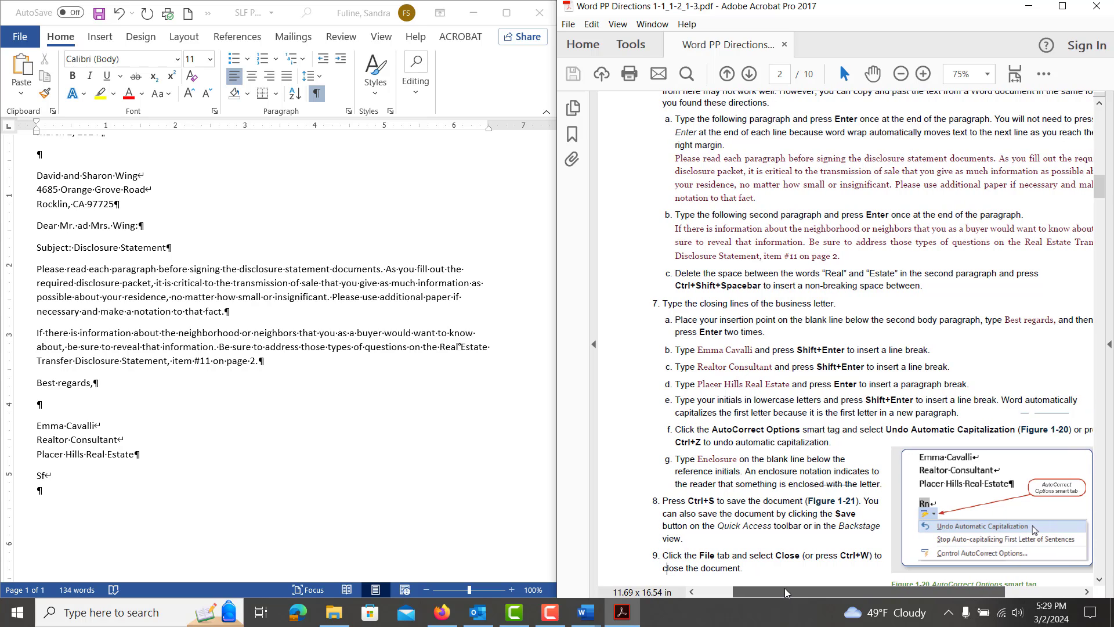
drag(784, 588, 753, 587)
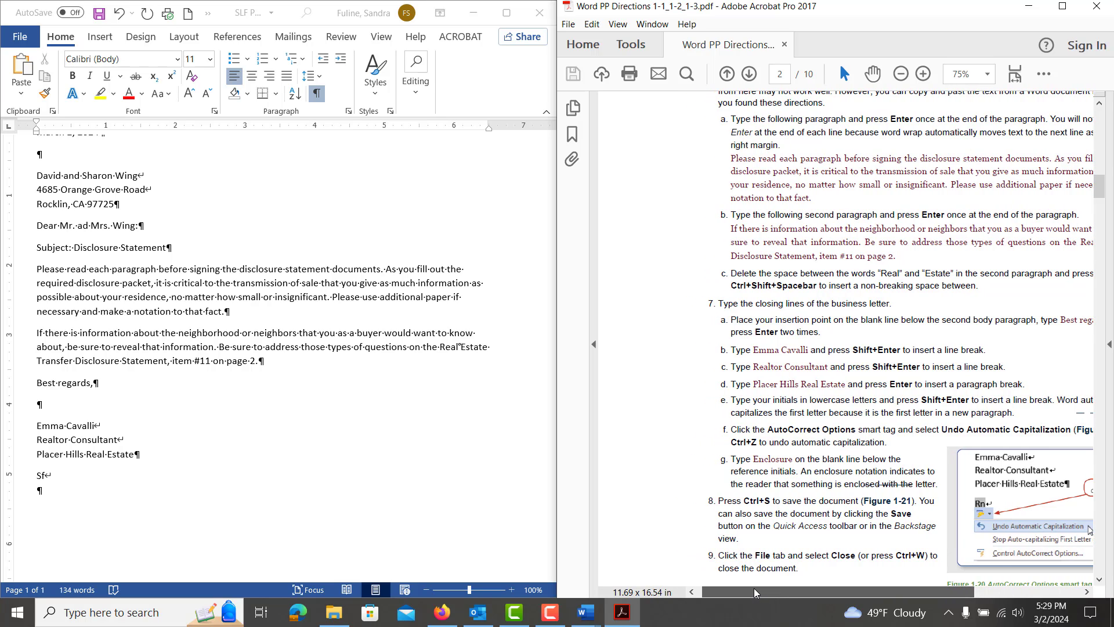
click(44, 481)
mouse_move(43, 477)
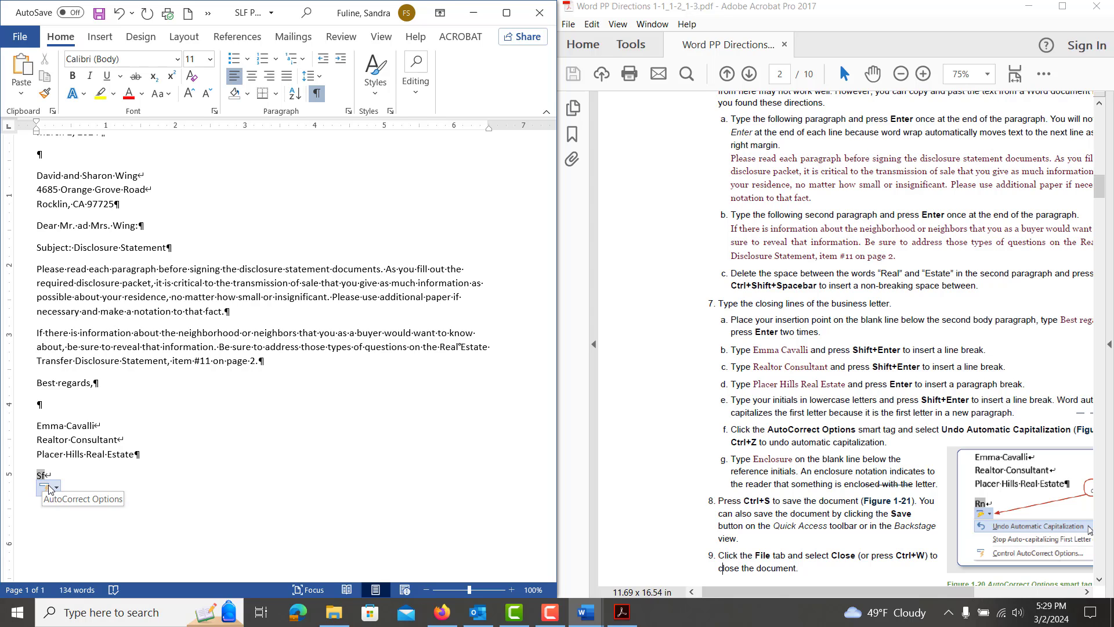
click(49, 489)
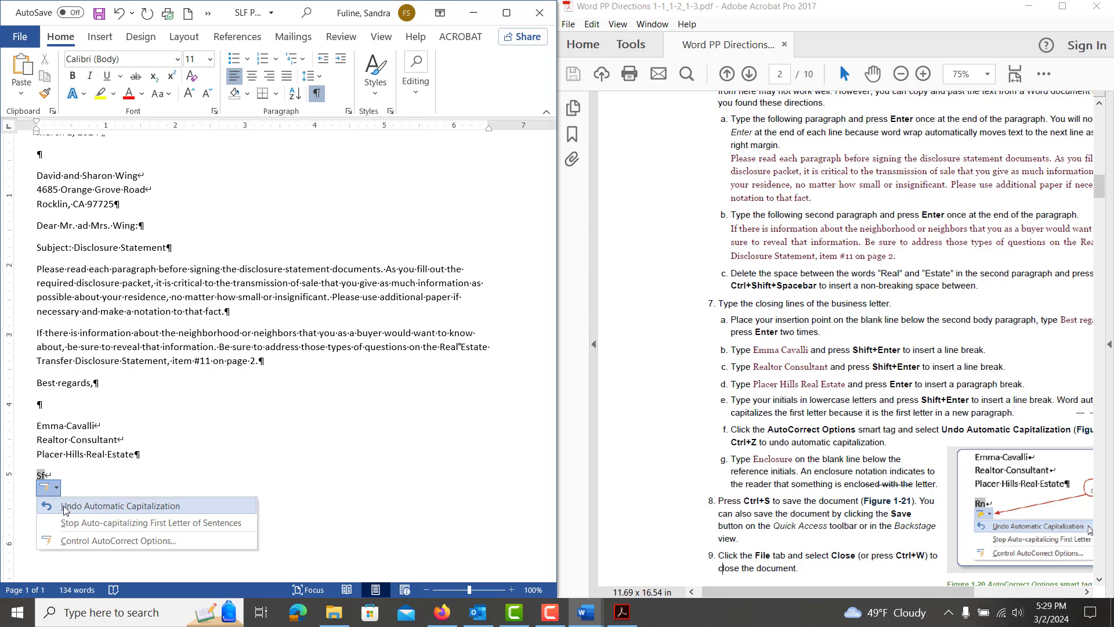
click(66, 509)
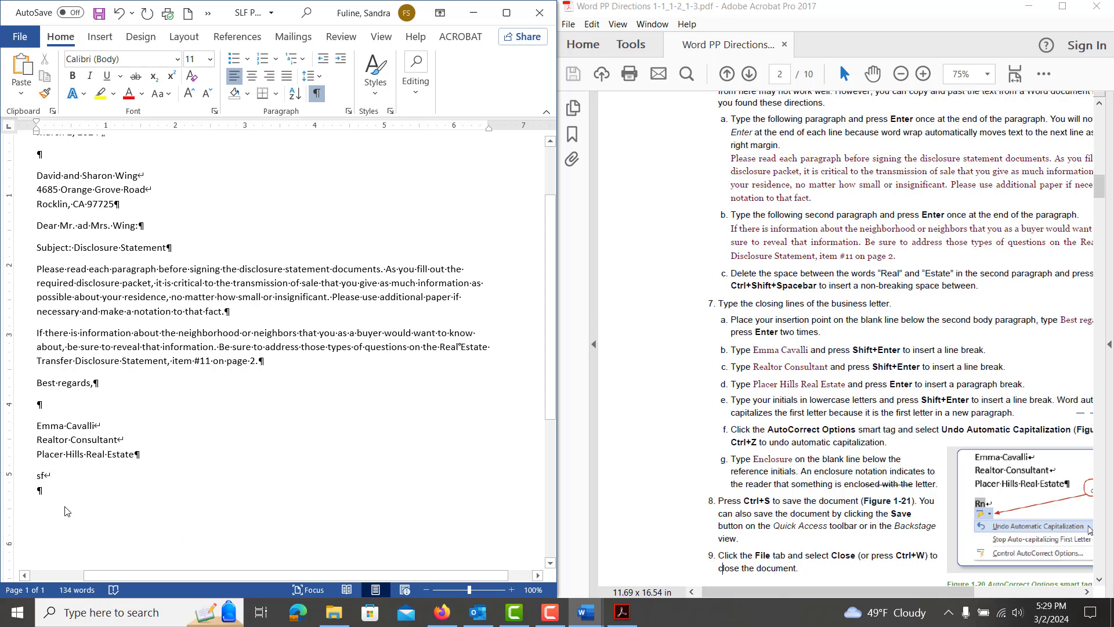
Step: Enter "Enclosure" on the line below the reference initials and save the letter
text(Enc)
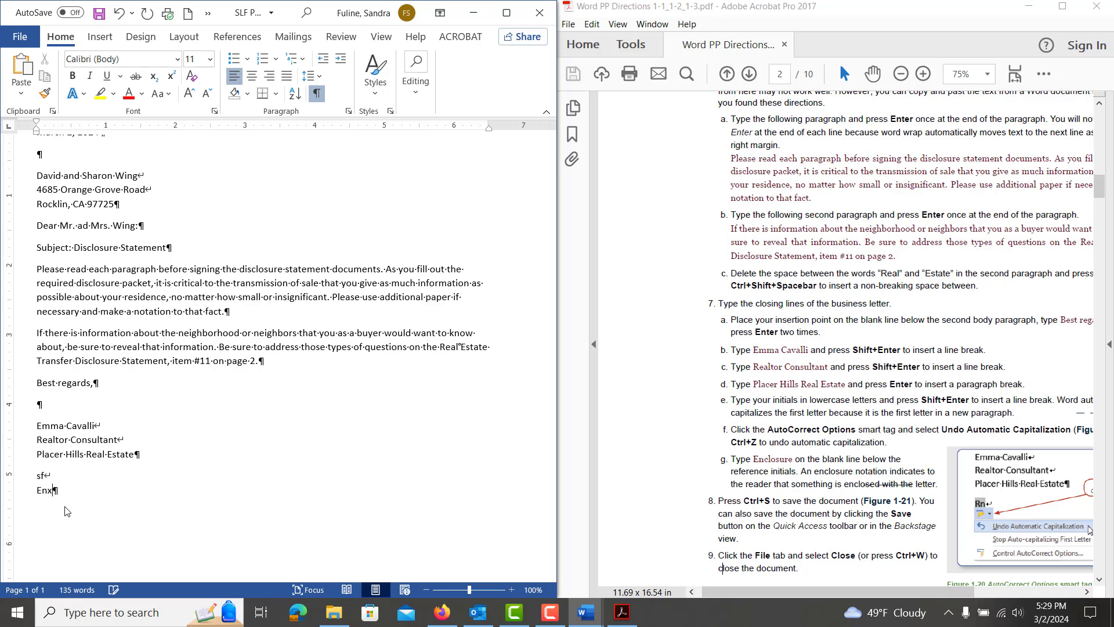
key(BackSpace)
text(closure)
scroll(795, 457, down, 1)
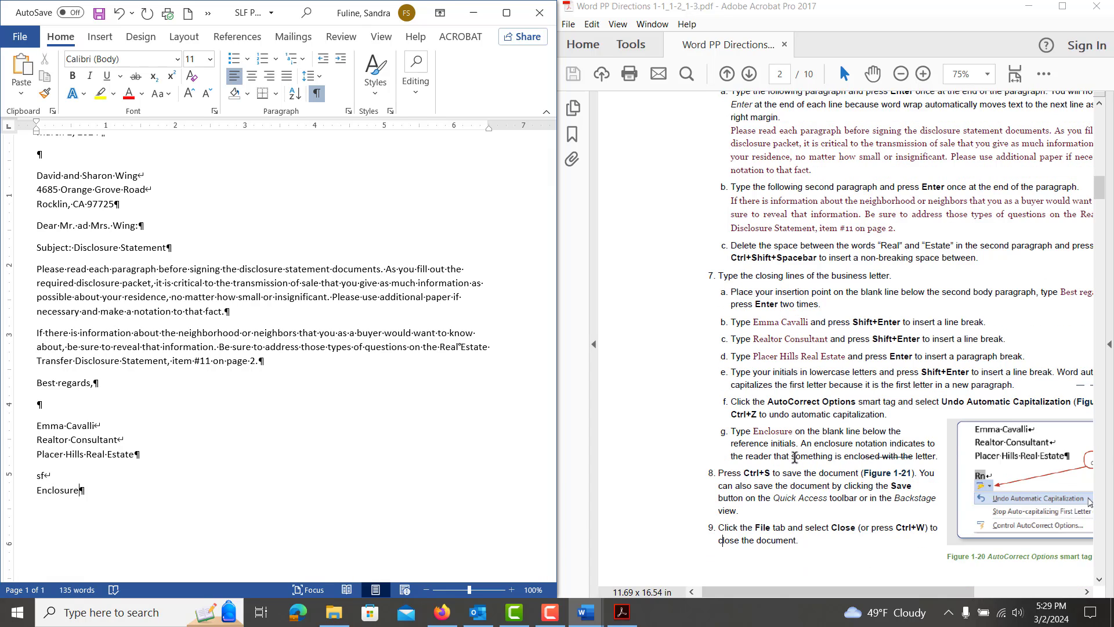
scroll(794, 456, down, 13)
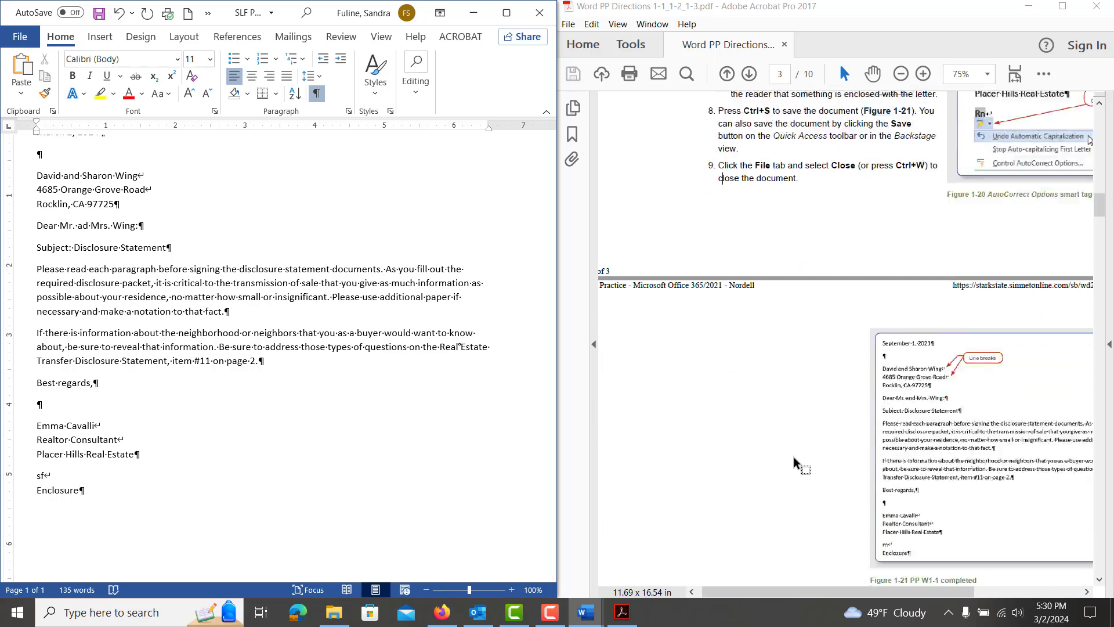
scroll(792, 456, down, 2)
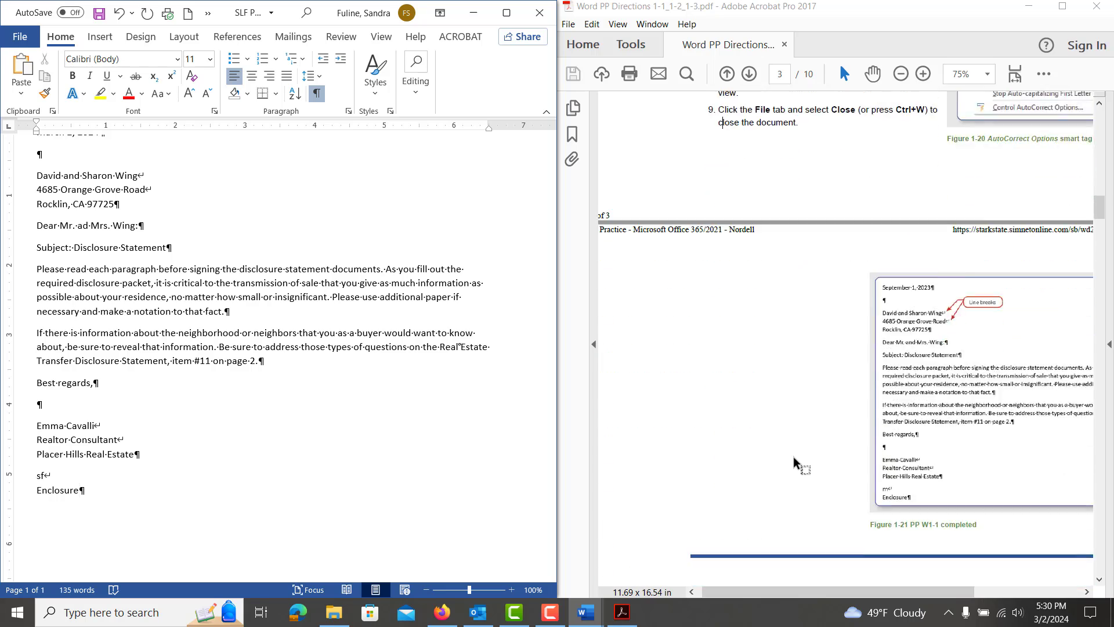
key(ctrl+s)
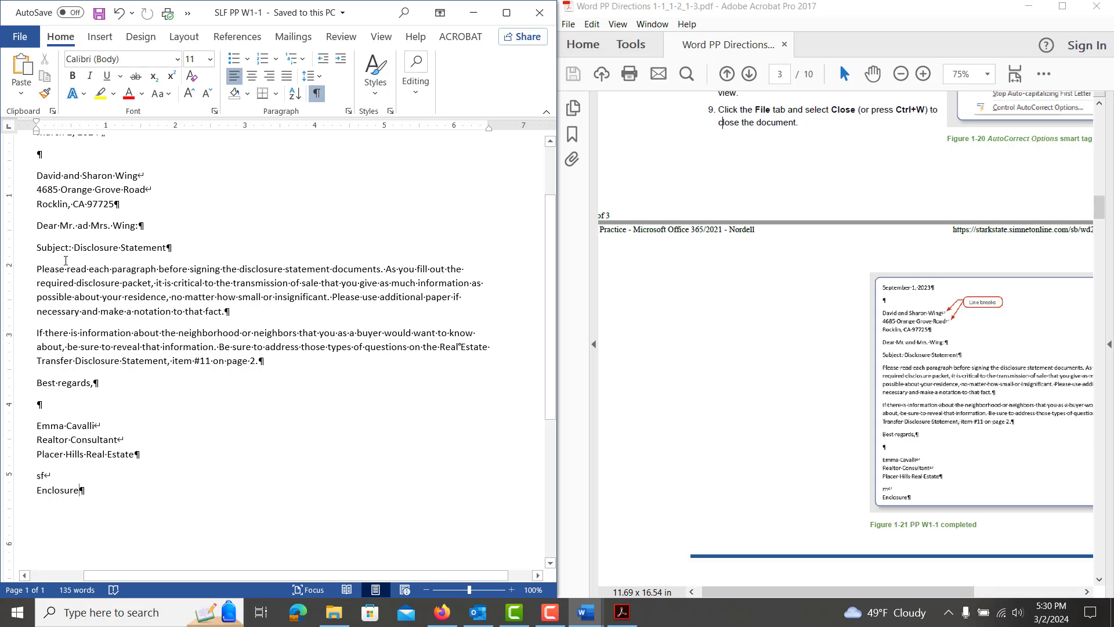
Step: Correct "ad" to "and" in the salutation and save the letter again
click(85, 226)
text(n)
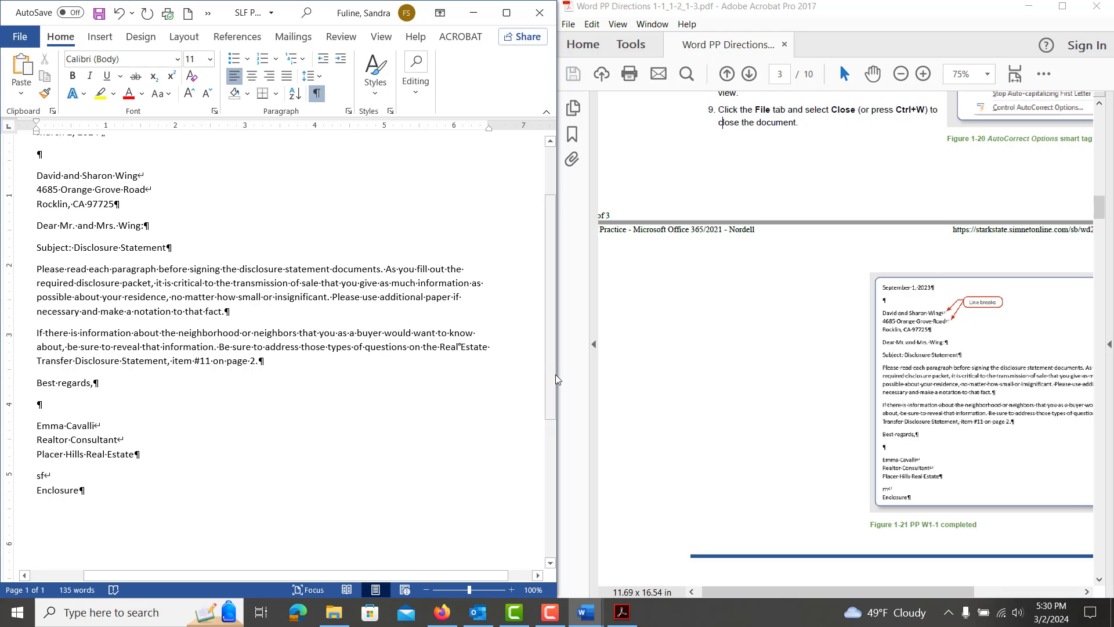
scroll(754, 383, down, 5)
scroll(754, 383, down, 5)
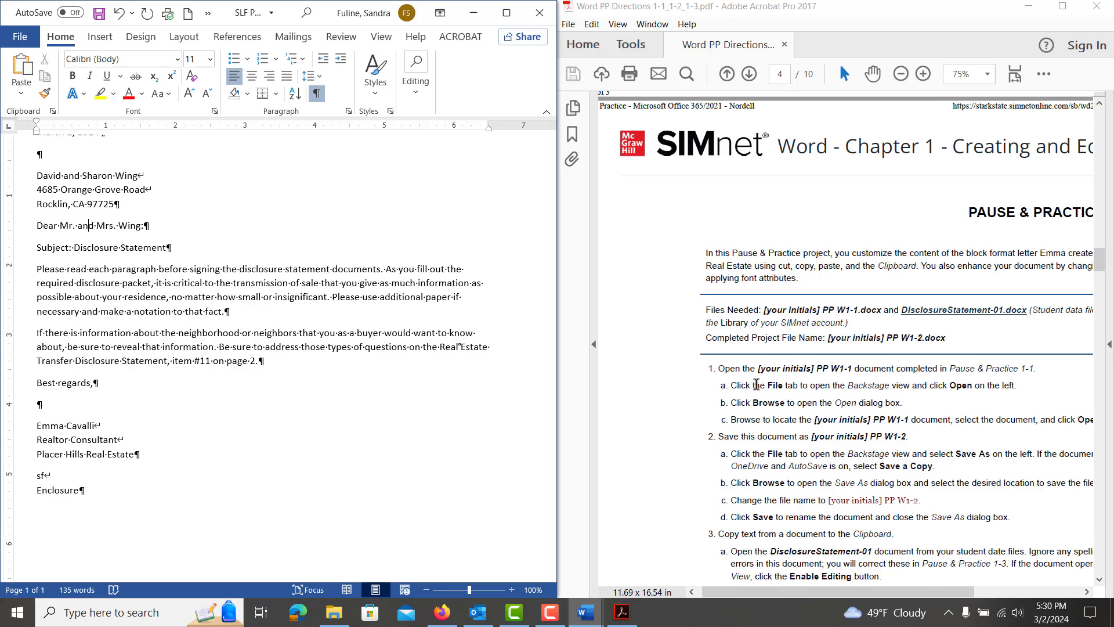
scroll(756, 385, down, 1)
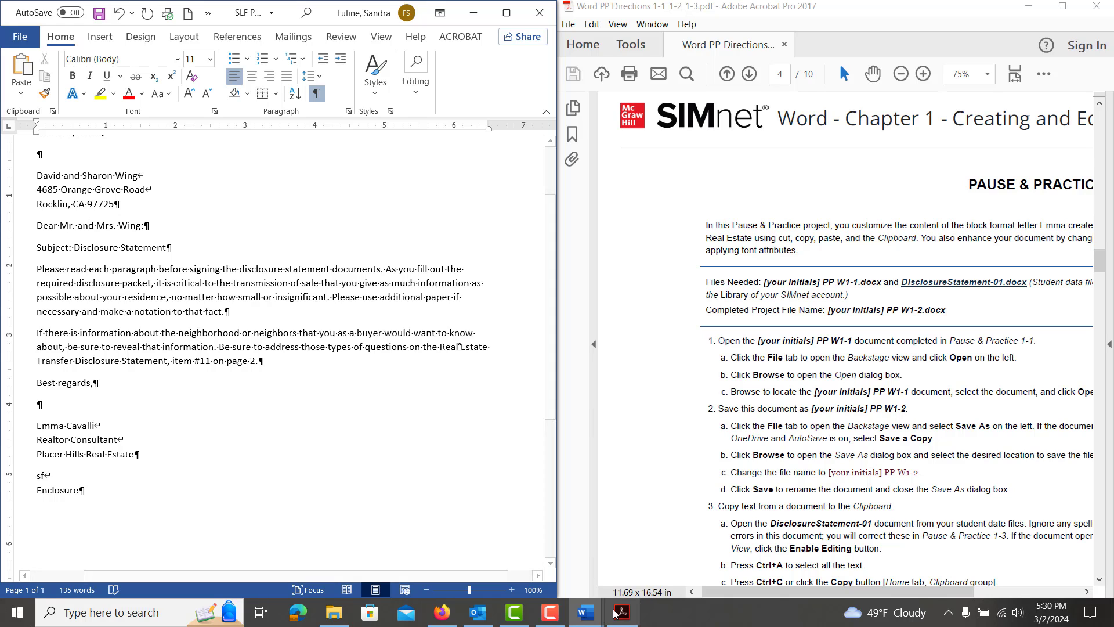
click(550, 612)
click(1058, 555)
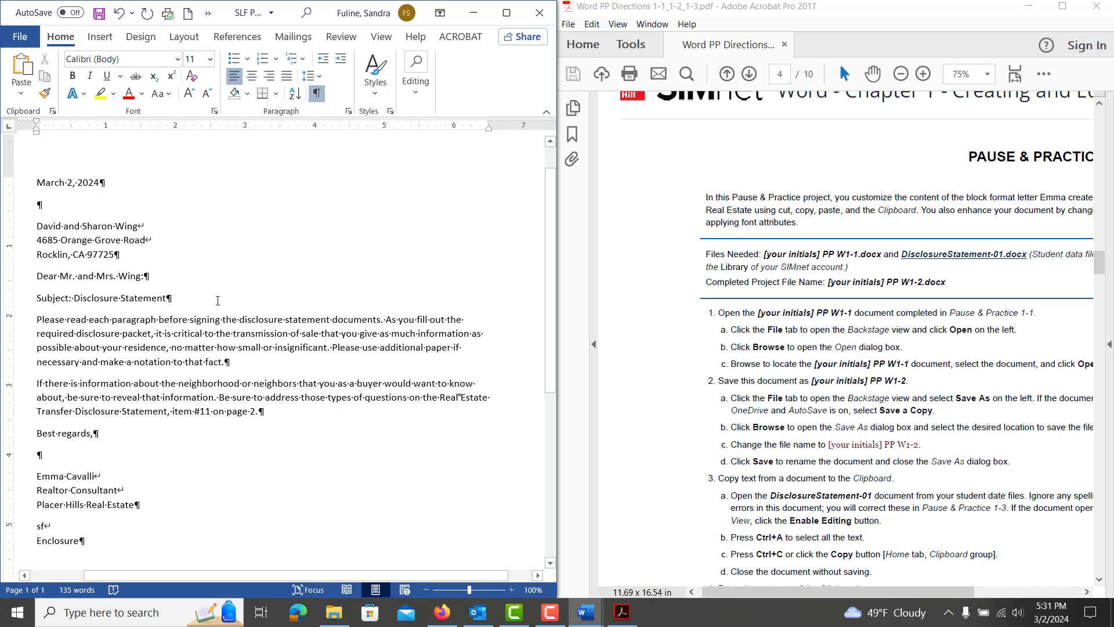
key(ctrl+s)
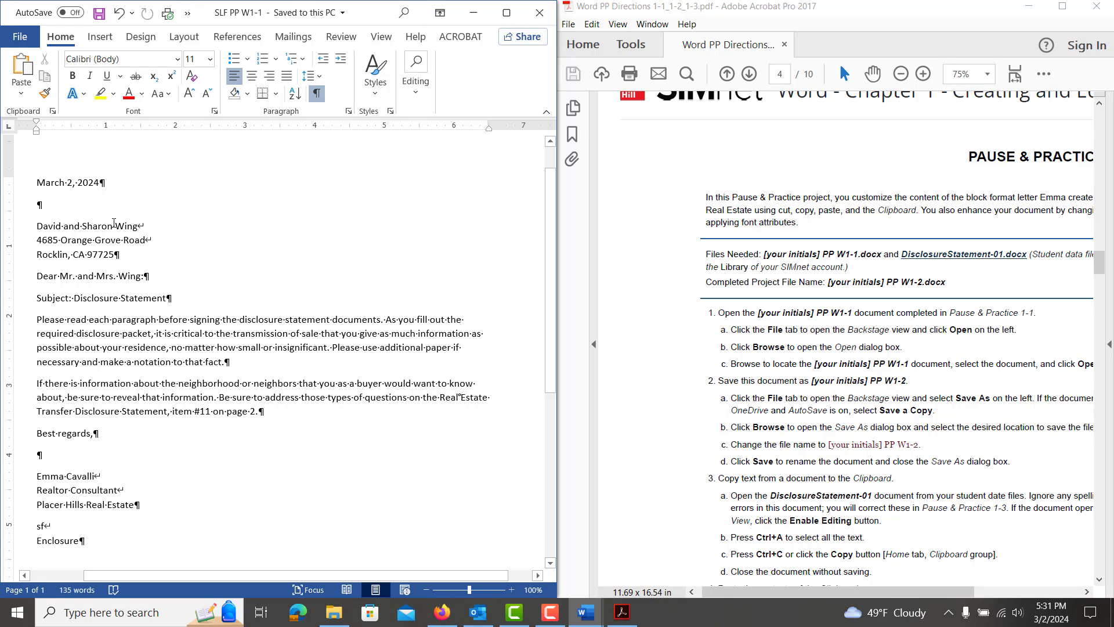
Step: Save the letter as a new document named "SLF PP W1-2" in the Word Chapter 1 folder
click(25, 40)
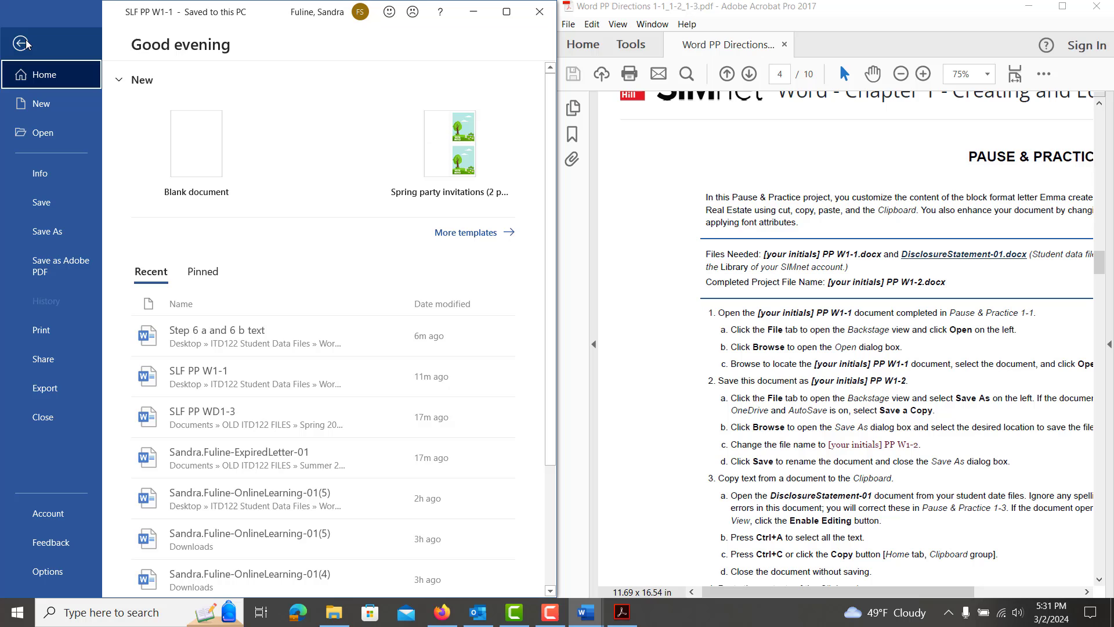
click(47, 231)
click(158, 324)
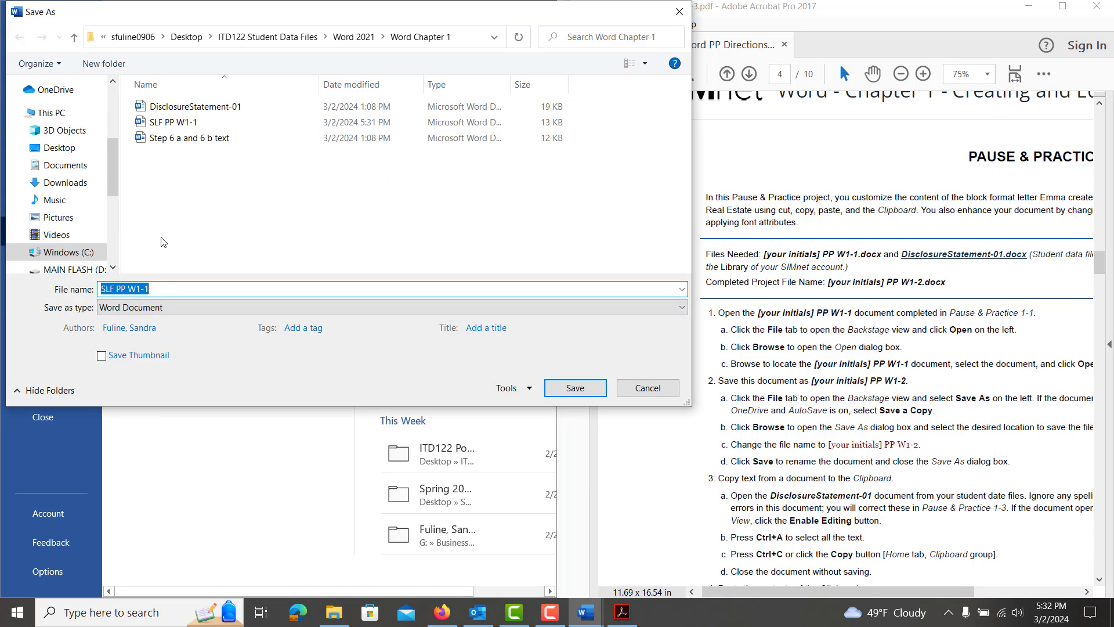
click(164, 292)
key(BackSpace)
text(2)
key(Return)
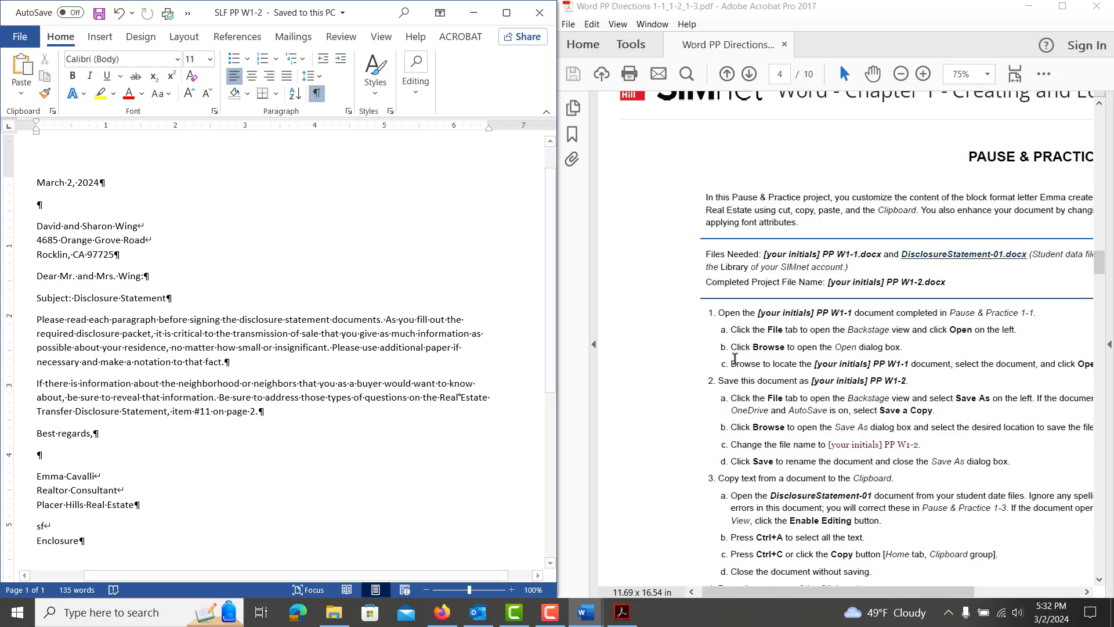
scroll(735, 358, down, 3)
scroll(735, 359, down, 4)
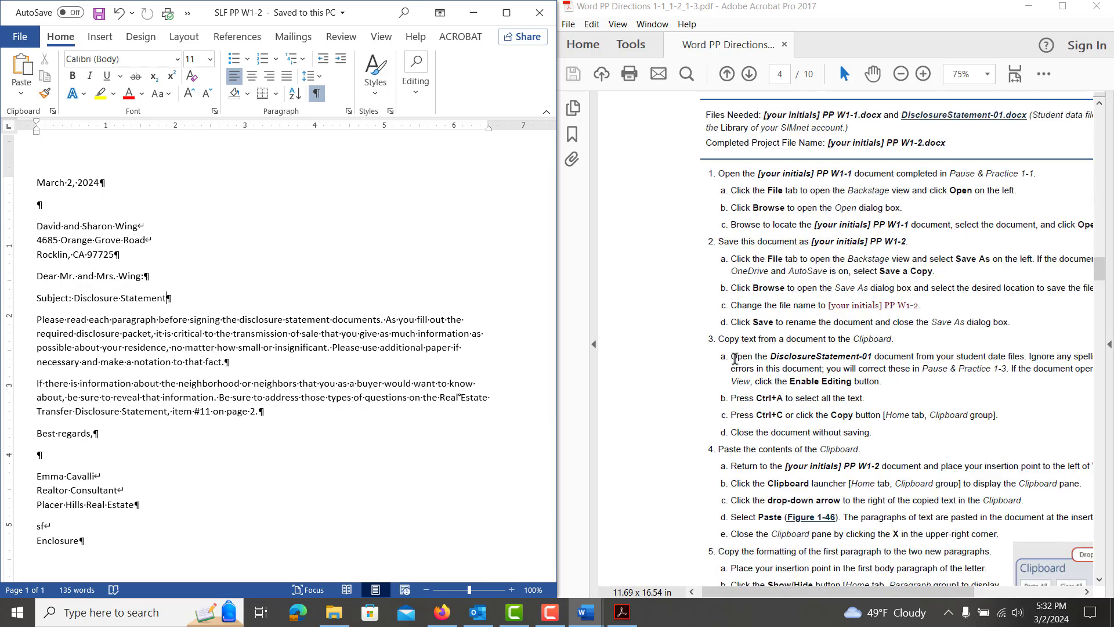
Step: Copy all the text from the DisclosureStatement-01 document, close it, and paste the text before "Best regards," in the SLF PP W1-2 letter
scroll(735, 359, down, 2)
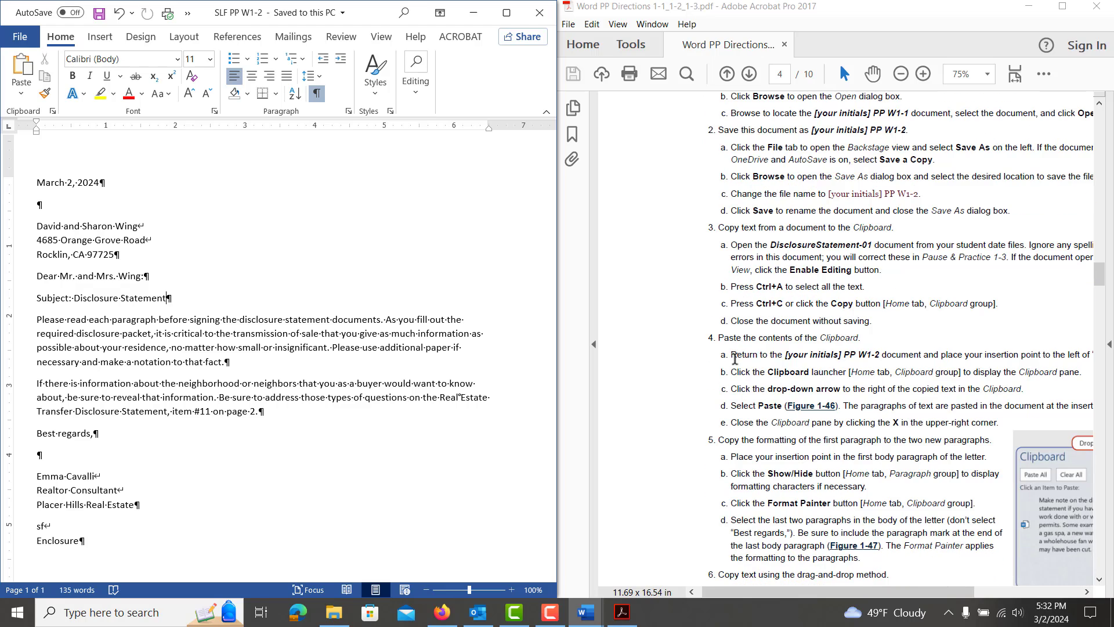
scroll(735, 359, down, 1)
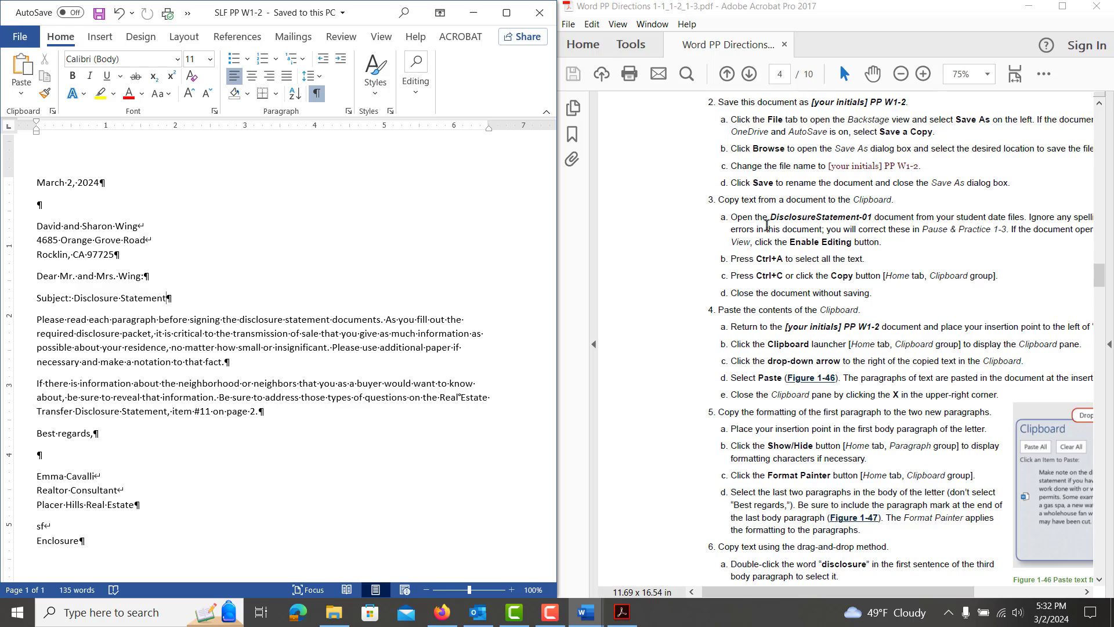
click(334, 612)
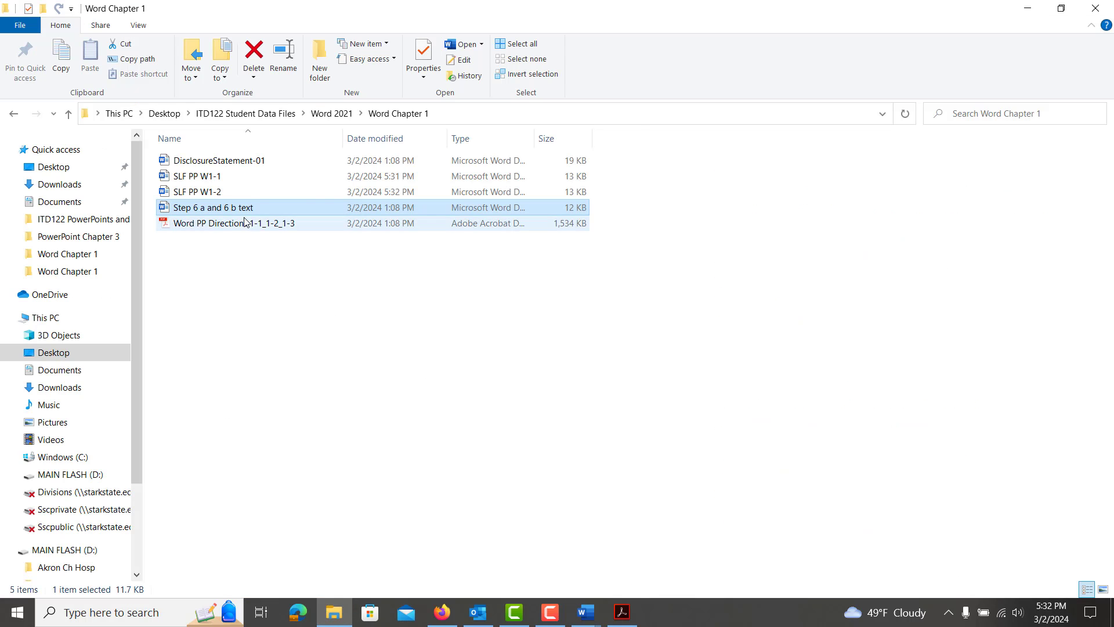
double_click(233, 161)
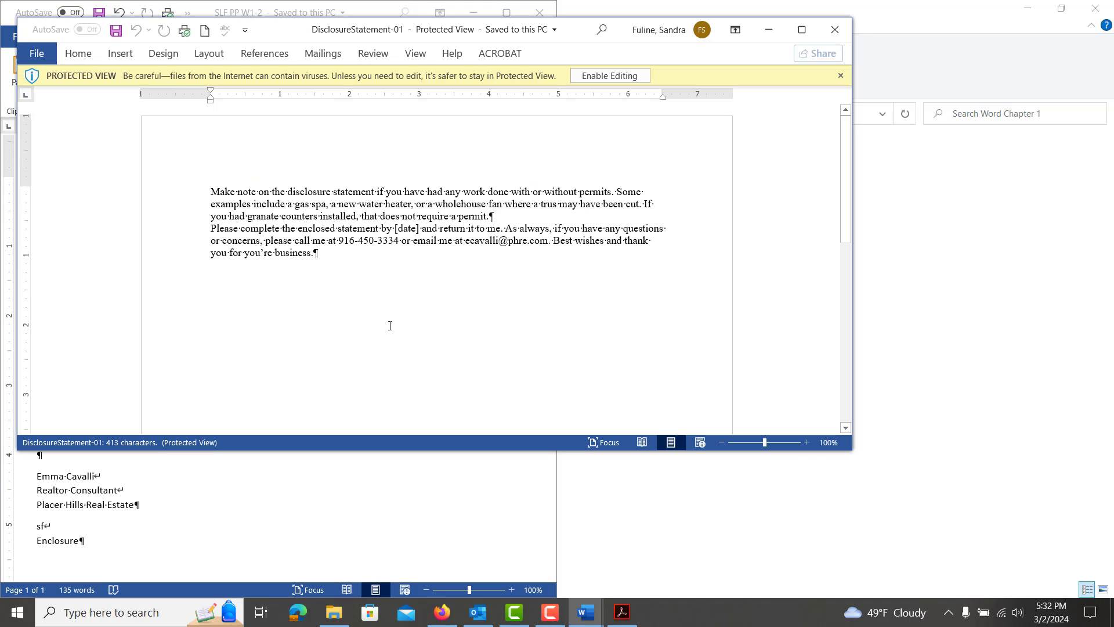
key(ctrl+a)
key(ctrl+c)
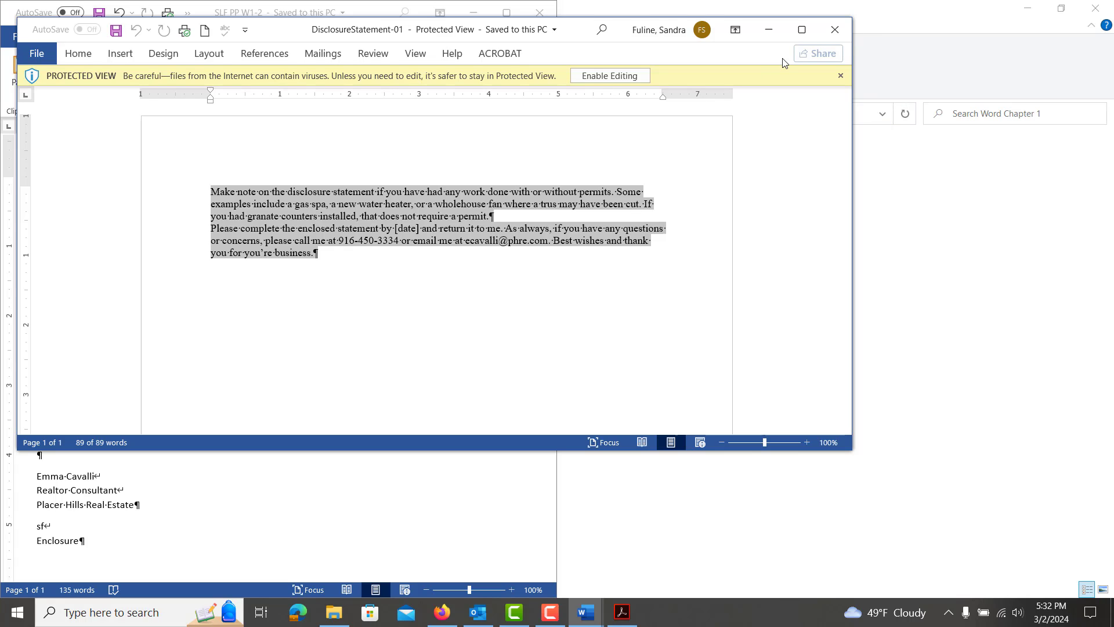
click(835, 33)
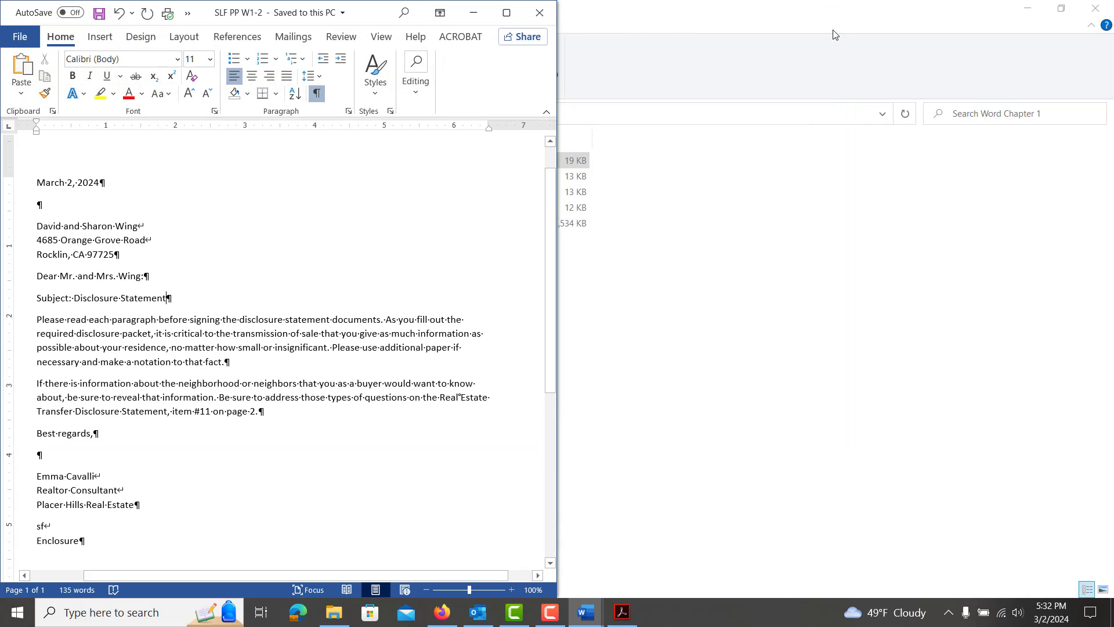
click(37, 432)
key(ctrl+v)
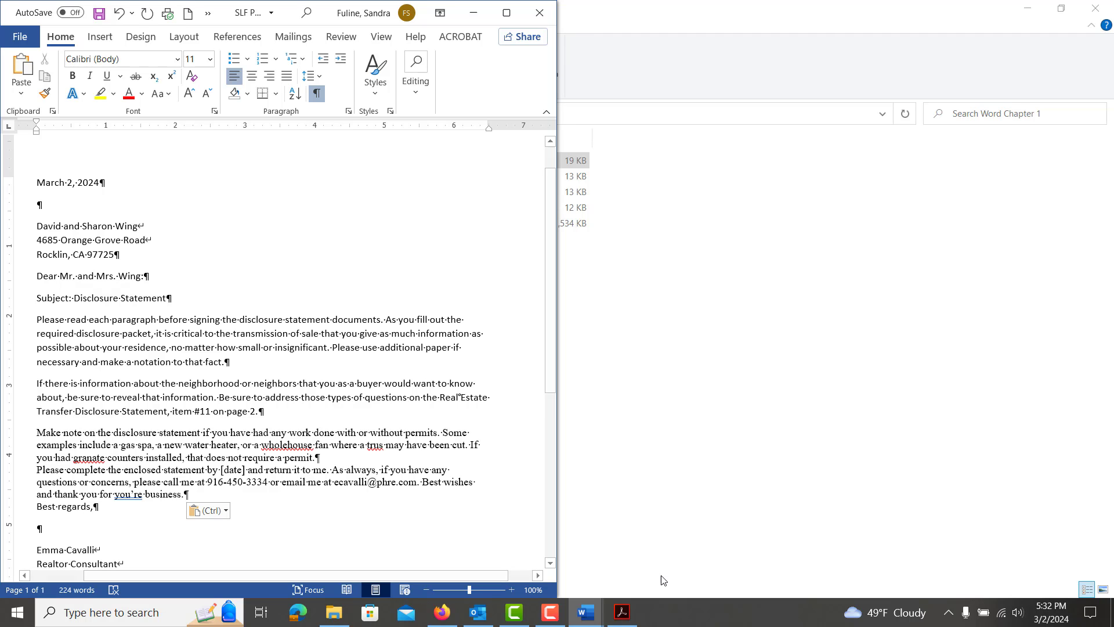
Step: Apply the first body paragraph's formatting to the two pasted paragraphs above the closing with Format Painter
click(629, 614)
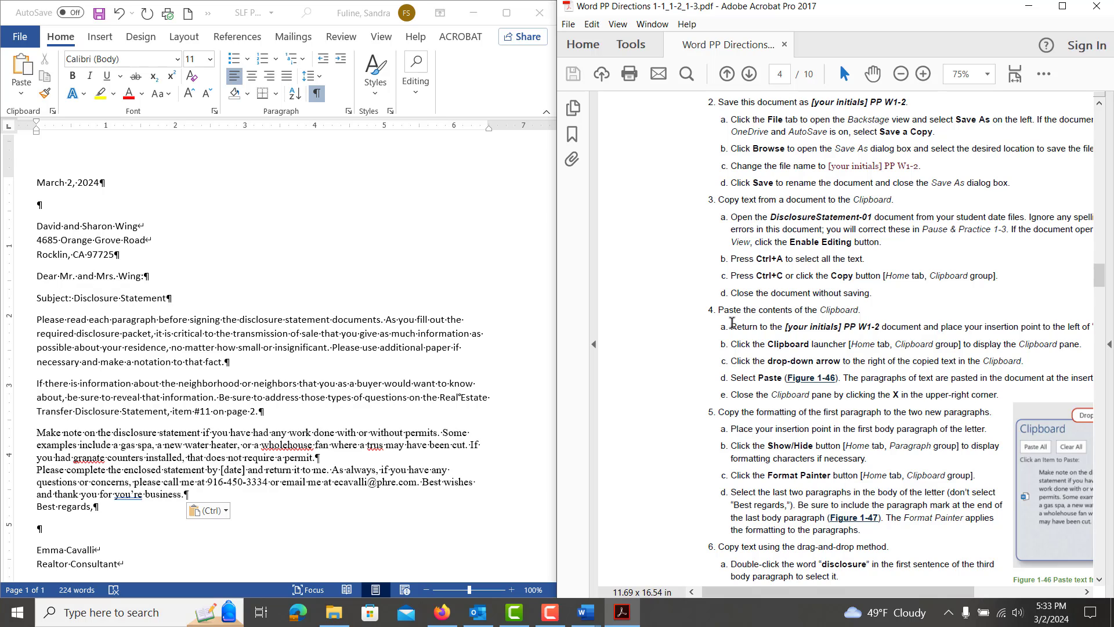
scroll(745, 409, down, 1)
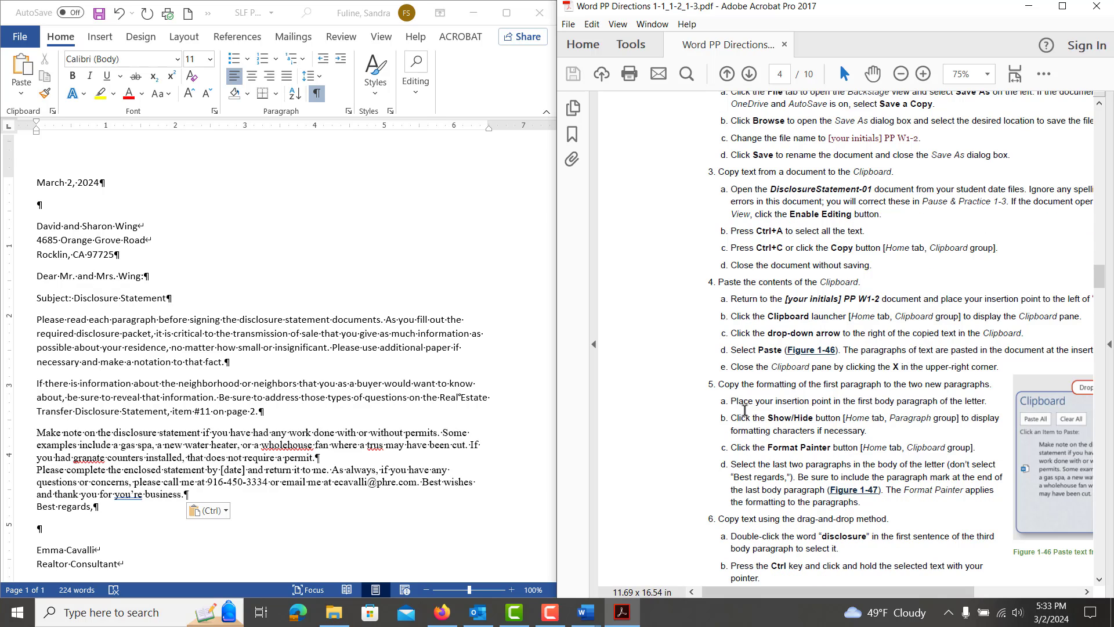
scroll(745, 409, down, 1)
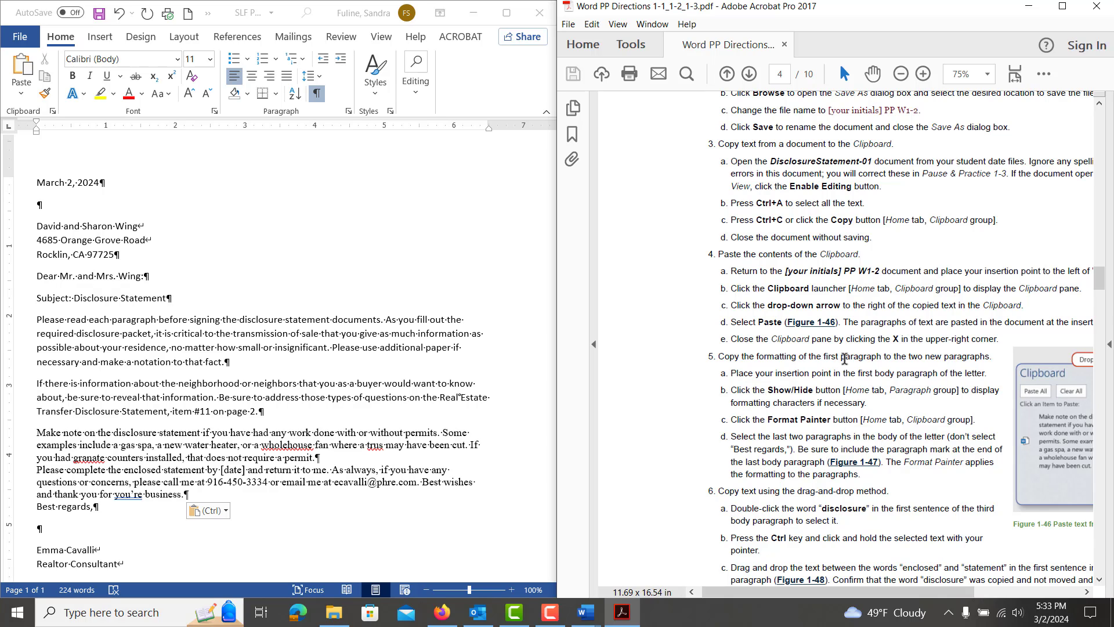
drag(991, 356, 720, 356)
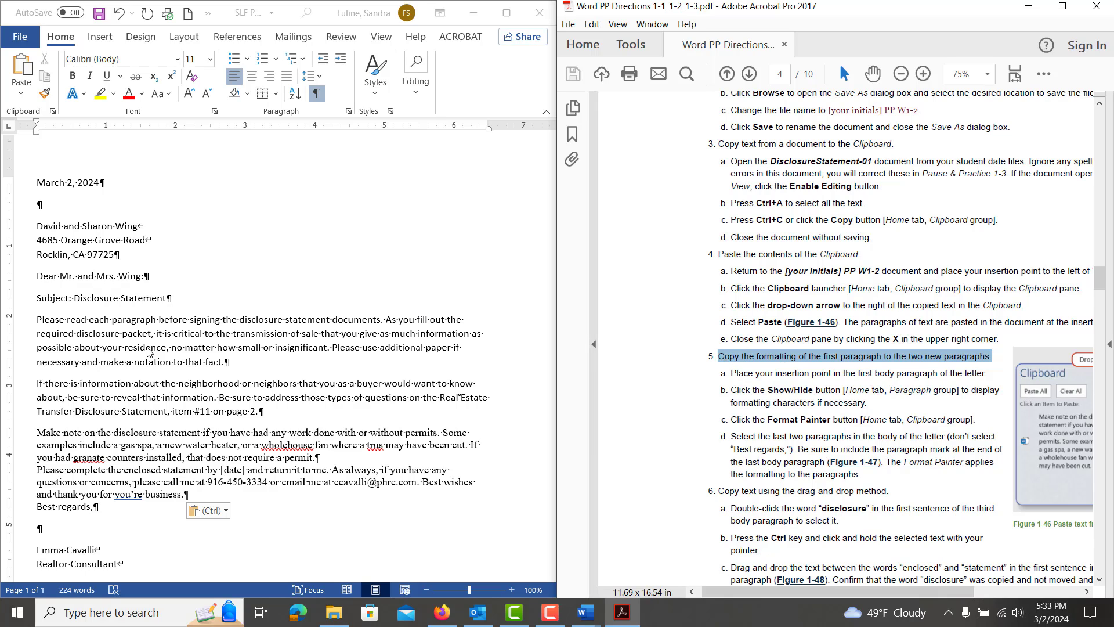
click(37, 321)
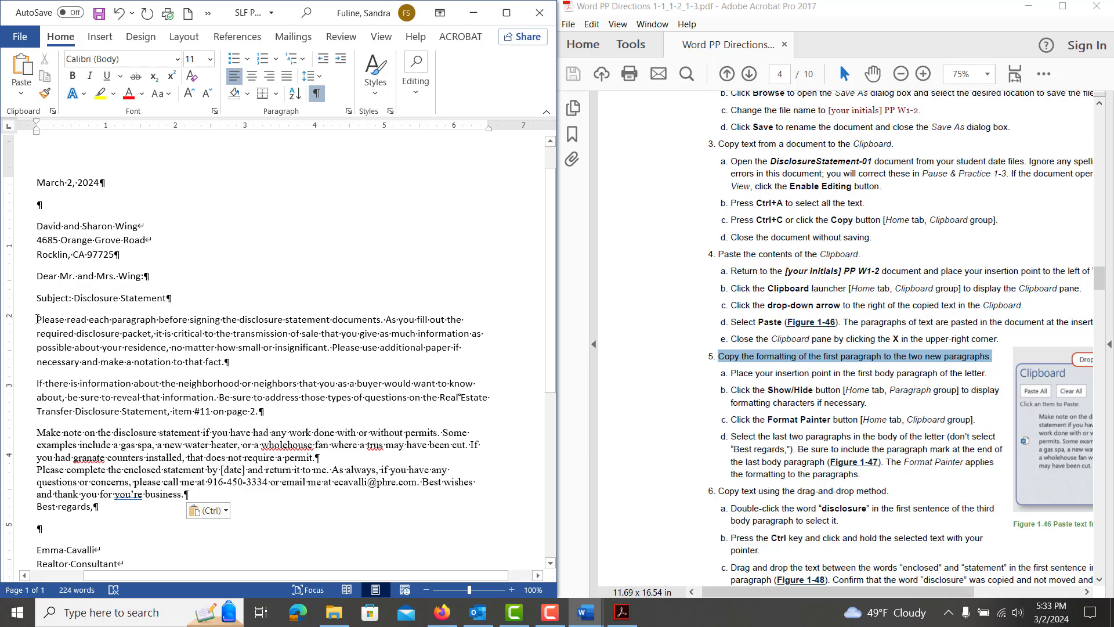
drag(37, 319, 255, 364)
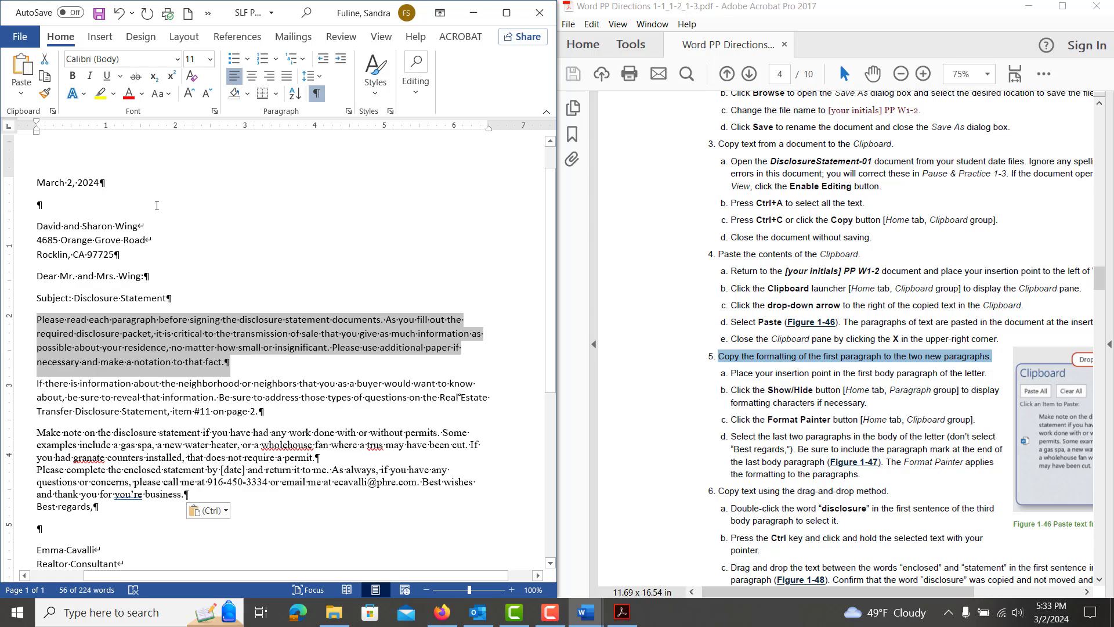
click(47, 94)
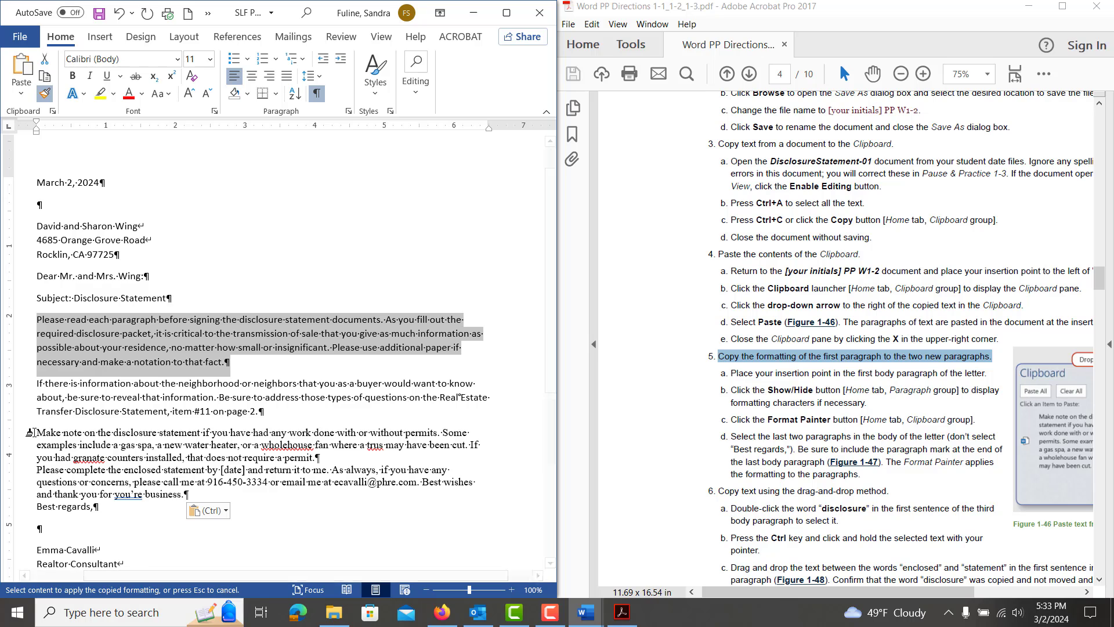
mouse_move(35, 433)
mouse_down()
mouse_move(94, 476)
mouse_move(113, 507)
mouse_up()
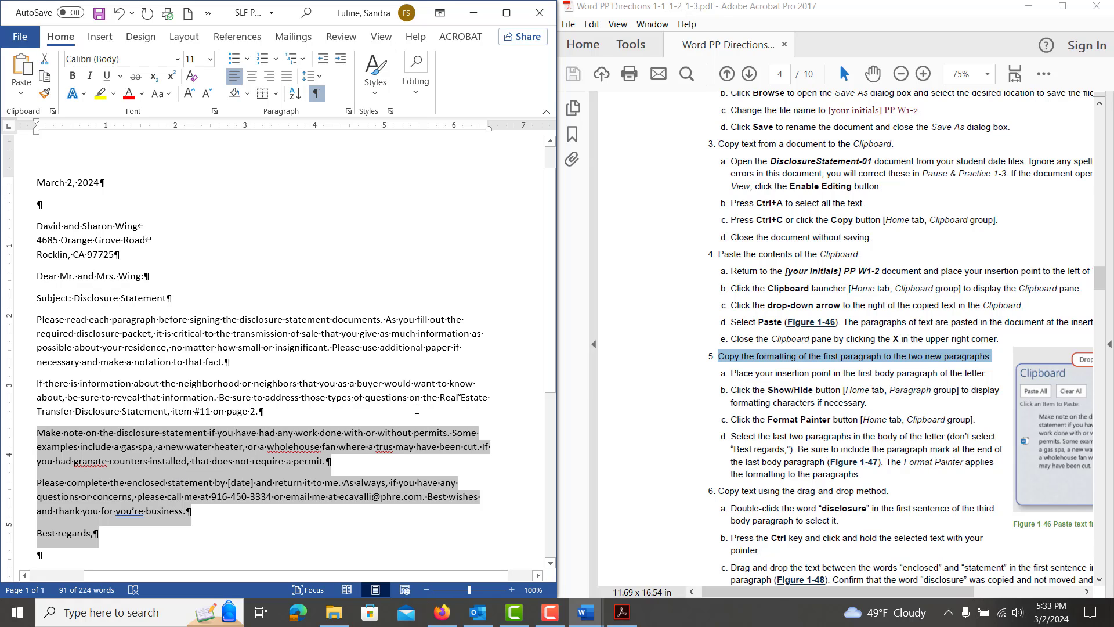
Step: Copy the word "disclosure" from the "Make note" paragraph to between "enclosed" and "statement" in the last body paragraph
scroll(798, 386, down, 1)
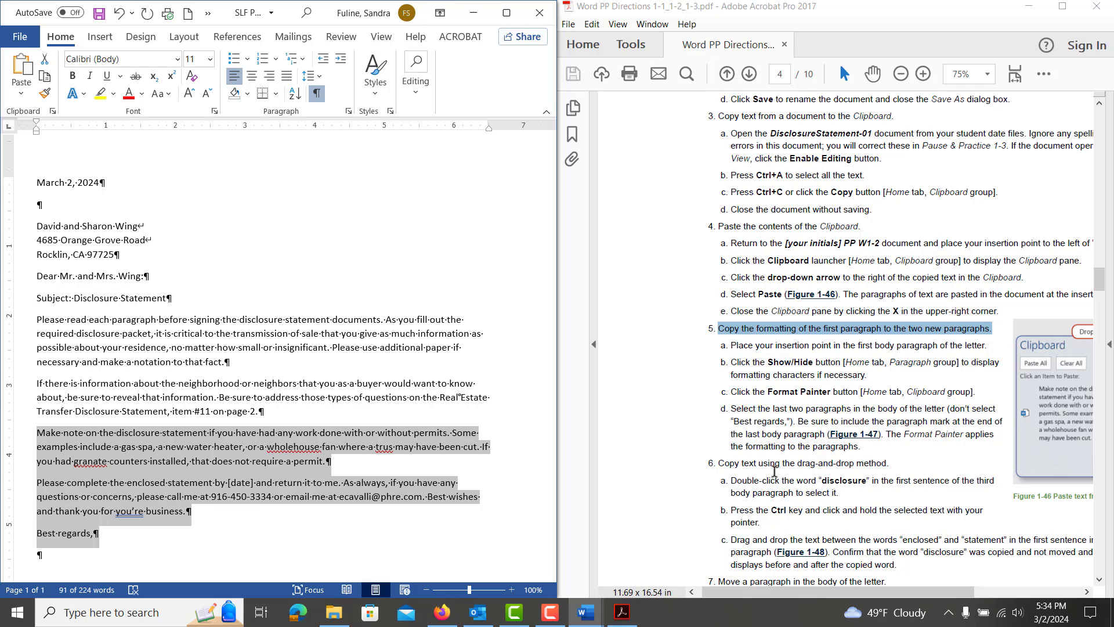
scroll(774, 471, down, 1)
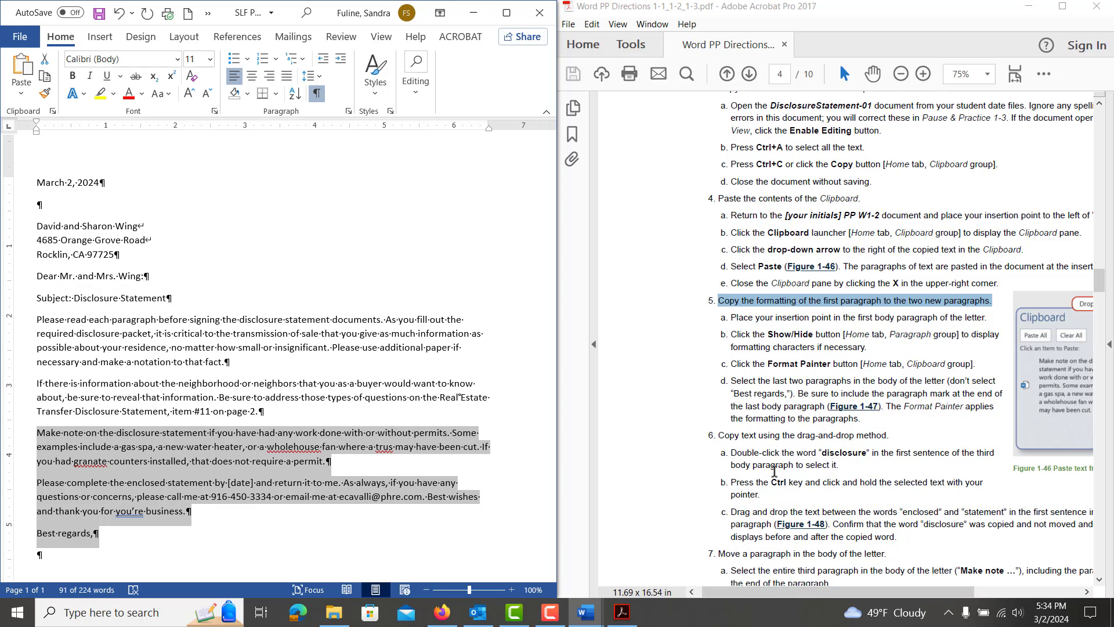
click(132, 437)
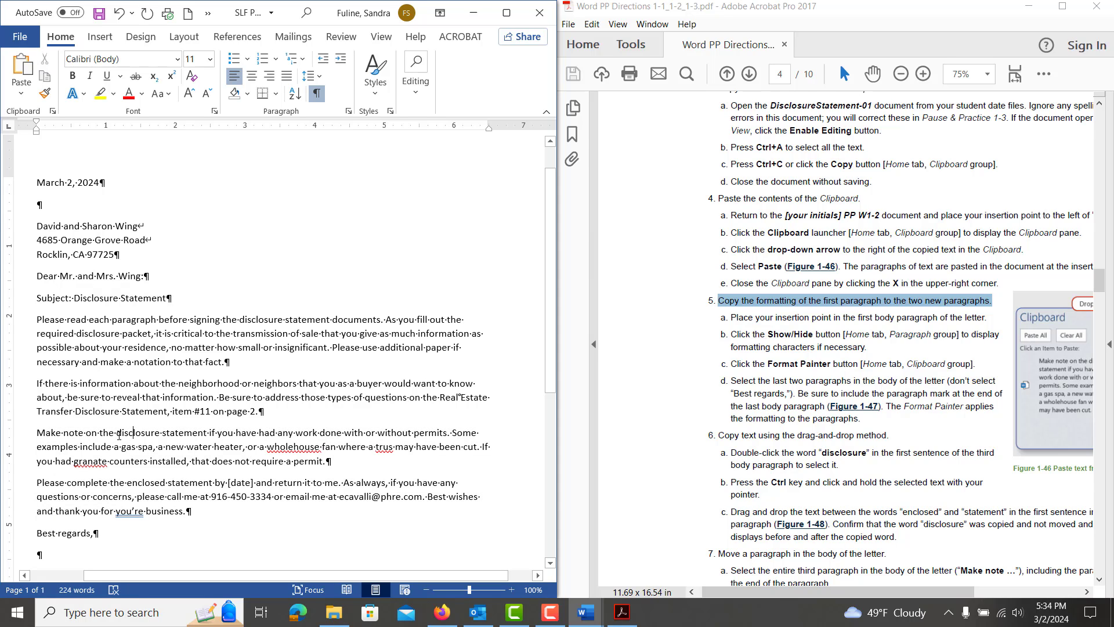
drag(119, 435, 159, 436)
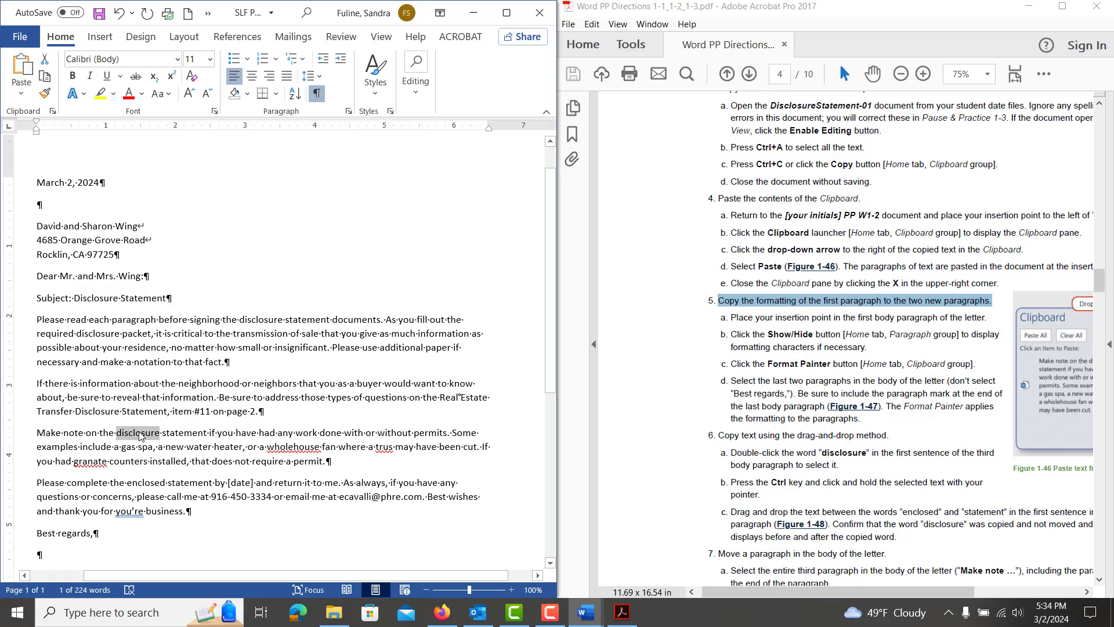
drag(140, 437, 169, 486)
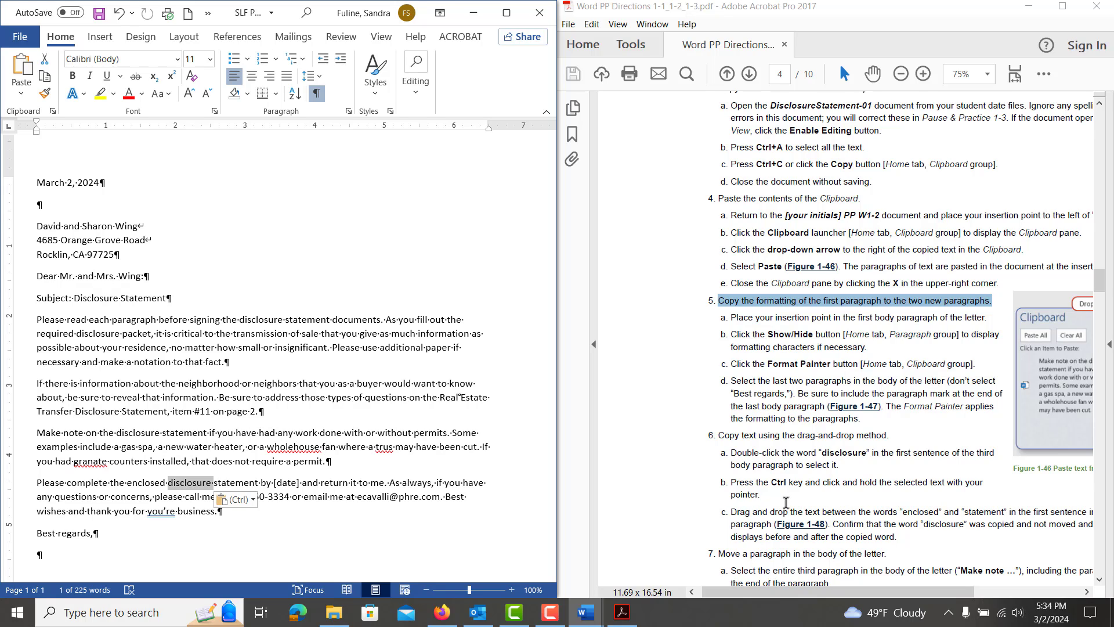
Step: Move the entire "Make note" paragraph, including its paragraph mark, in front of the "If there is information" paragraph
scroll(785, 502, down, 1)
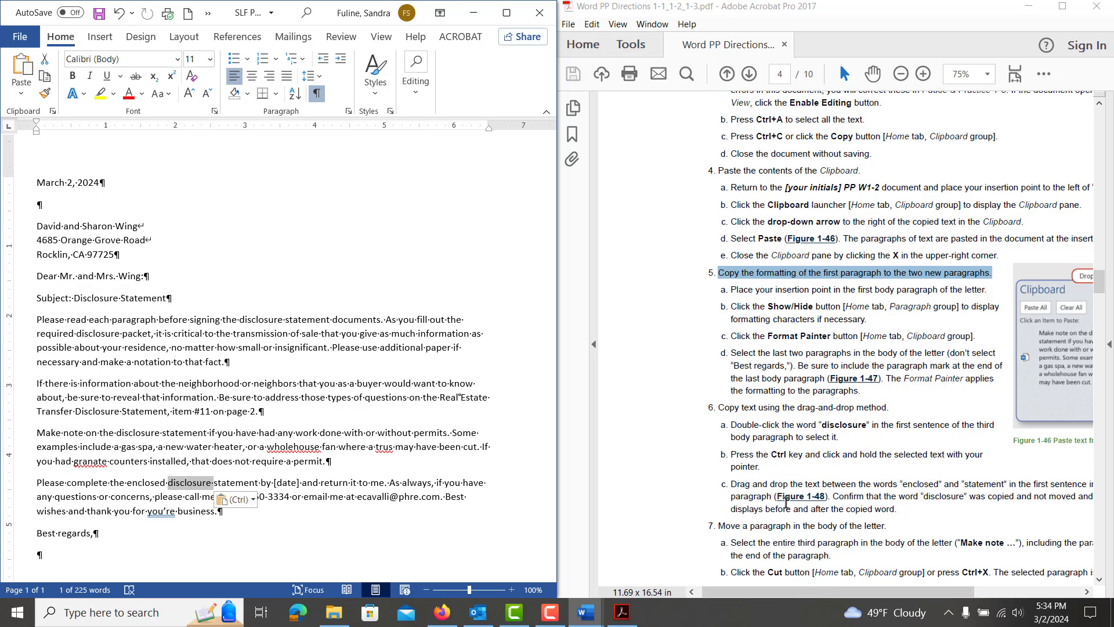
scroll(786, 501, down, 1)
scroll(786, 502, down, 1)
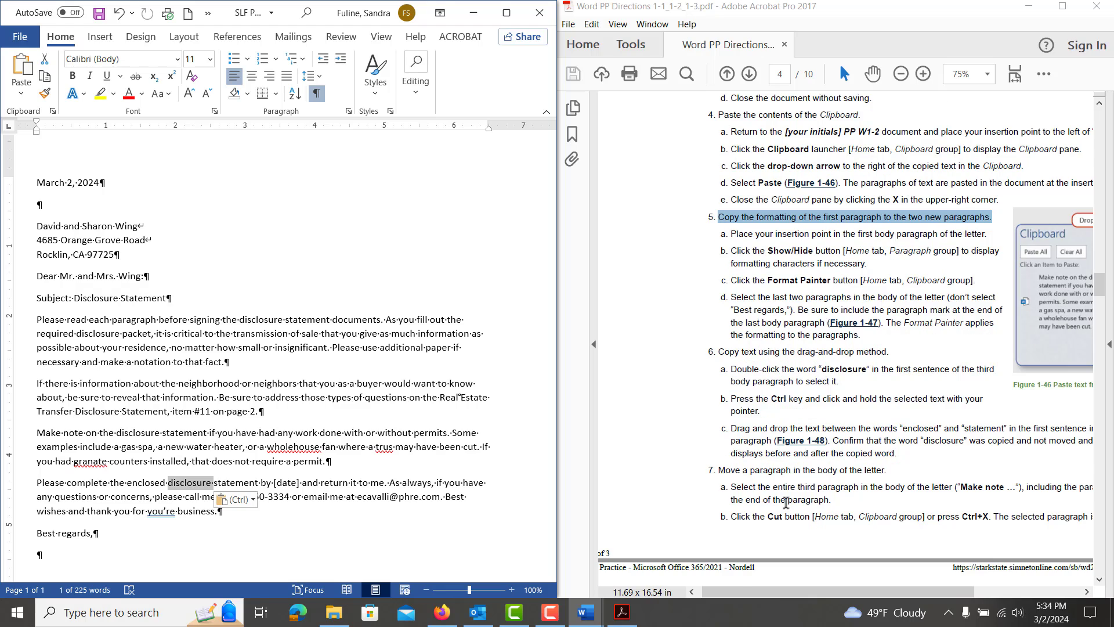
scroll(786, 503, down, 4)
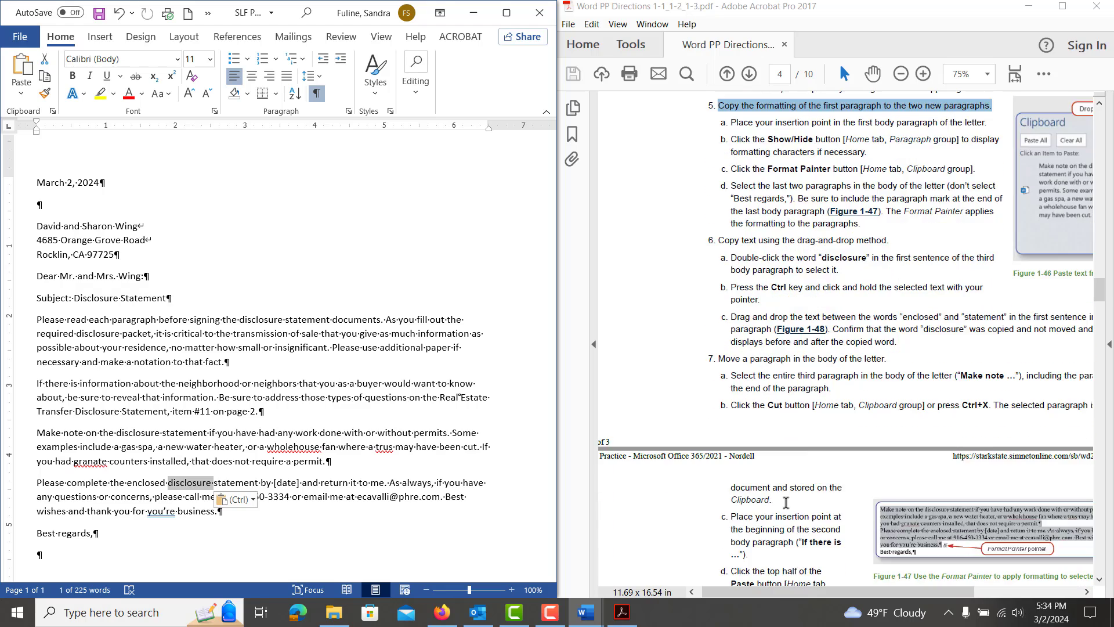
scroll(785, 502, down, 1)
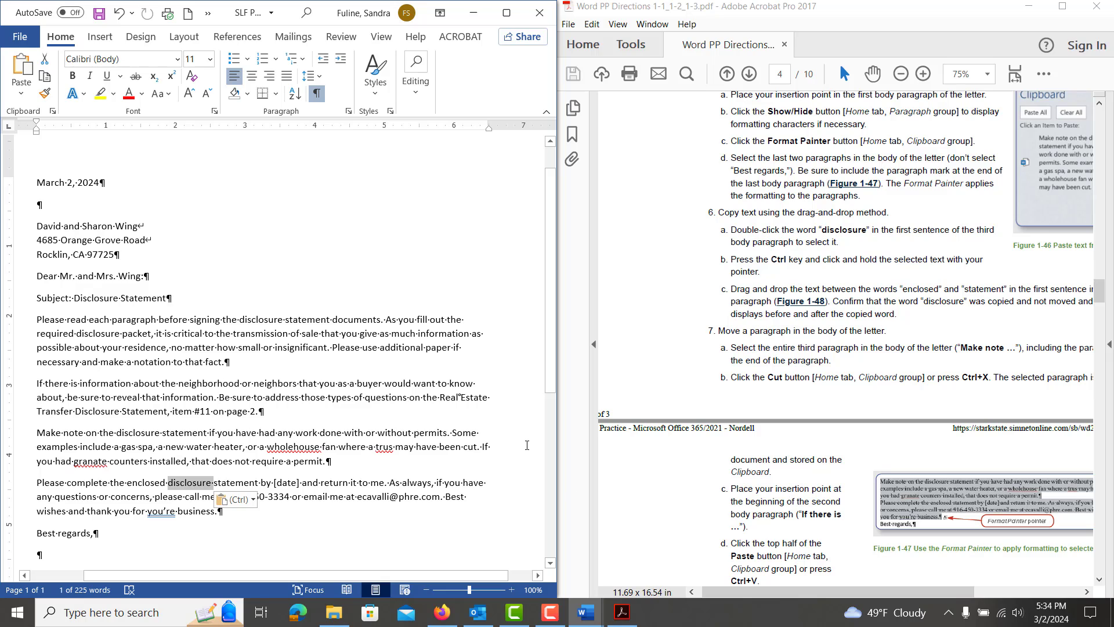
drag(328, 462, 33, 432)
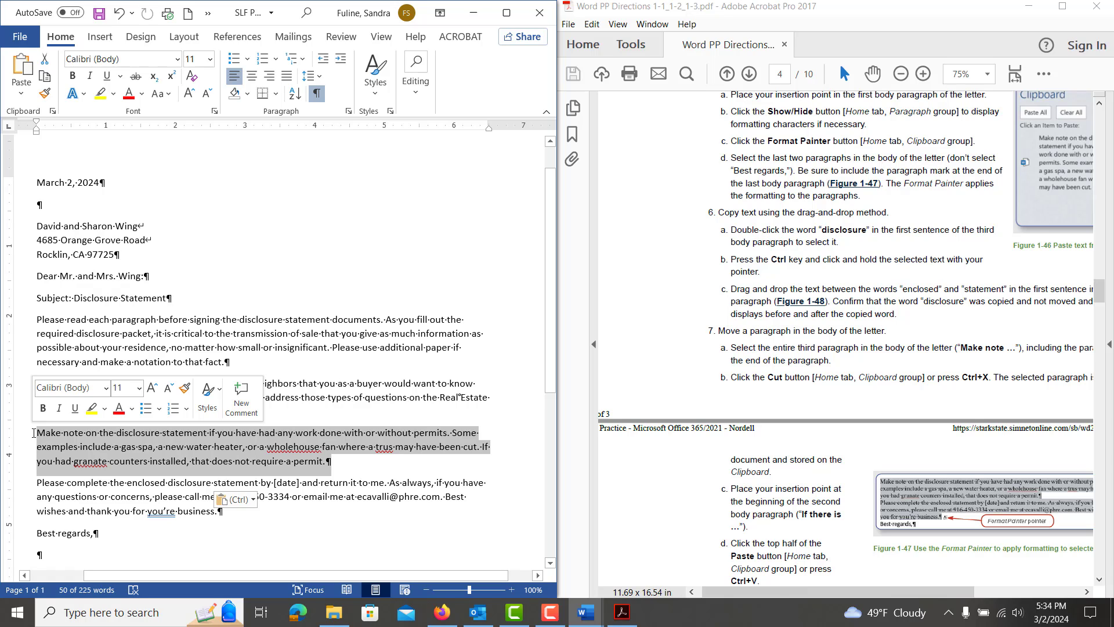
key(ctrl+x)
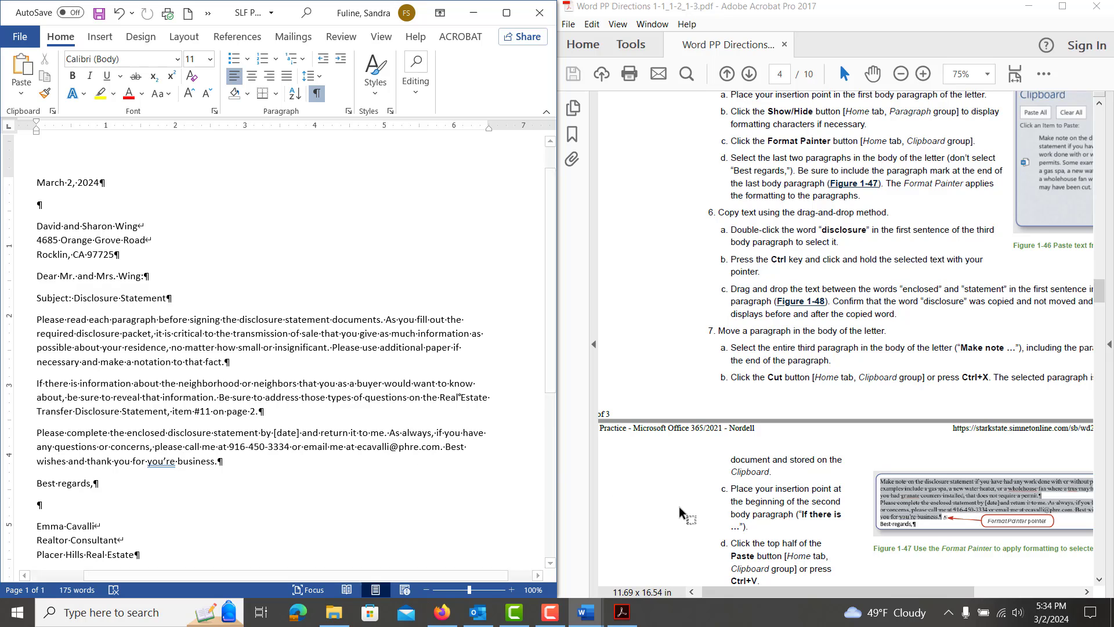
scroll(687, 504, down, 2)
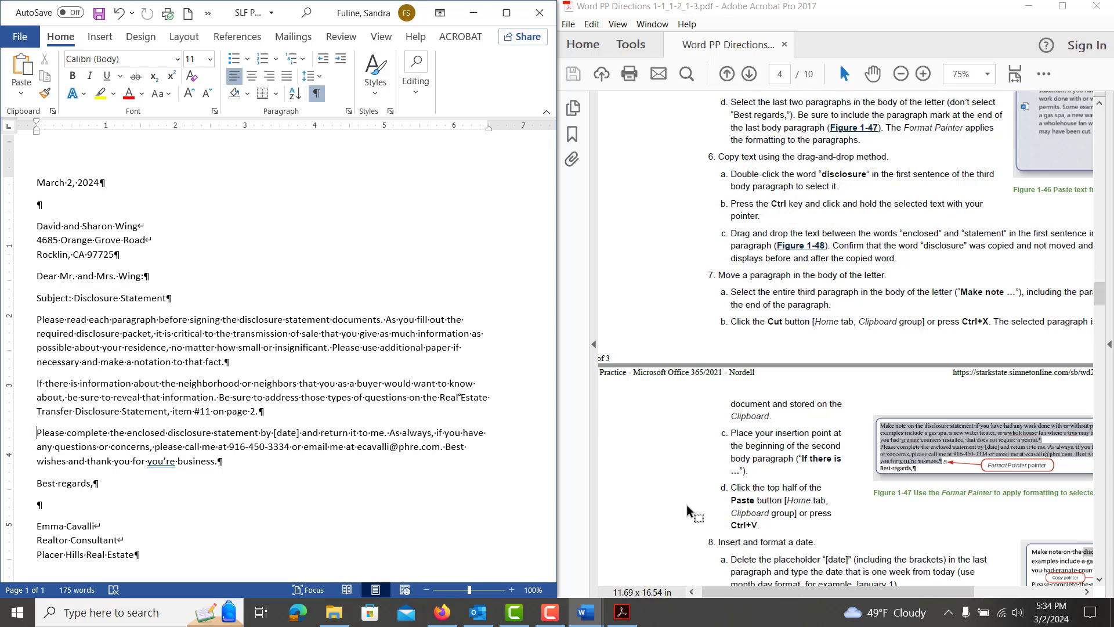
click(36, 383)
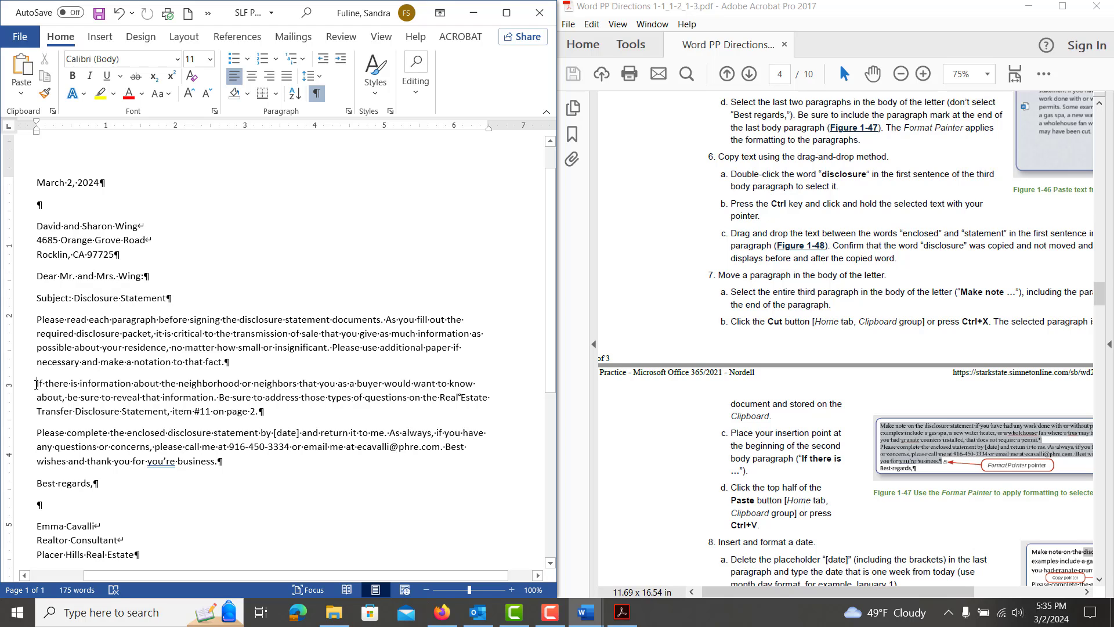
key(ctrl+v)
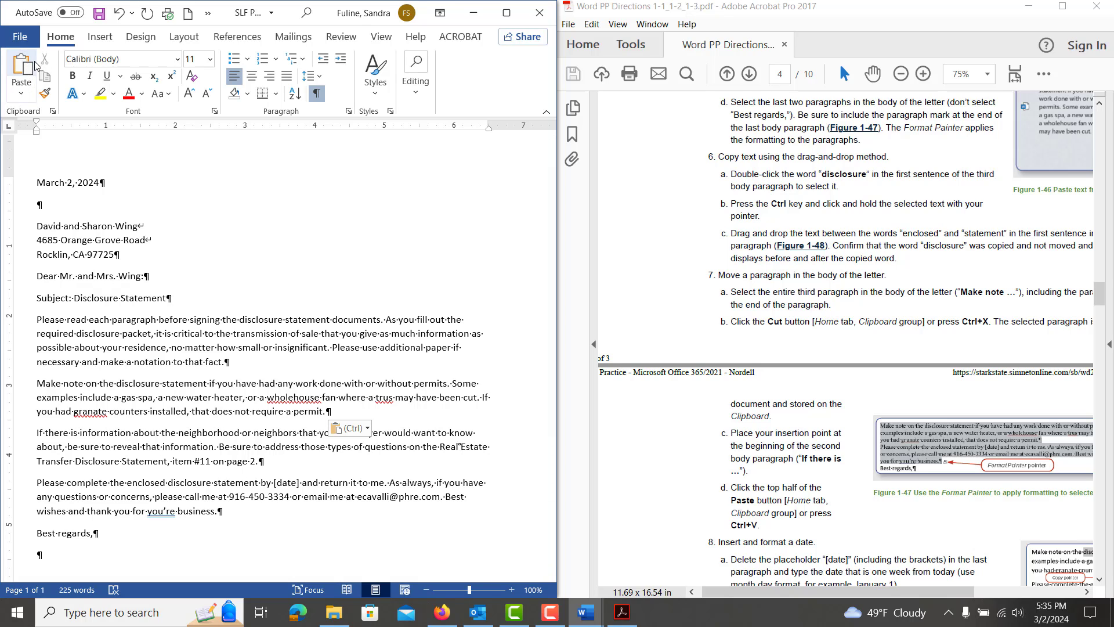
click(44, 93)
Step: Replace the "[date]" placeholder in the last body paragraph with "March 9"
scroll(743, 349, down, 3)
scroll(745, 350, down, 4)
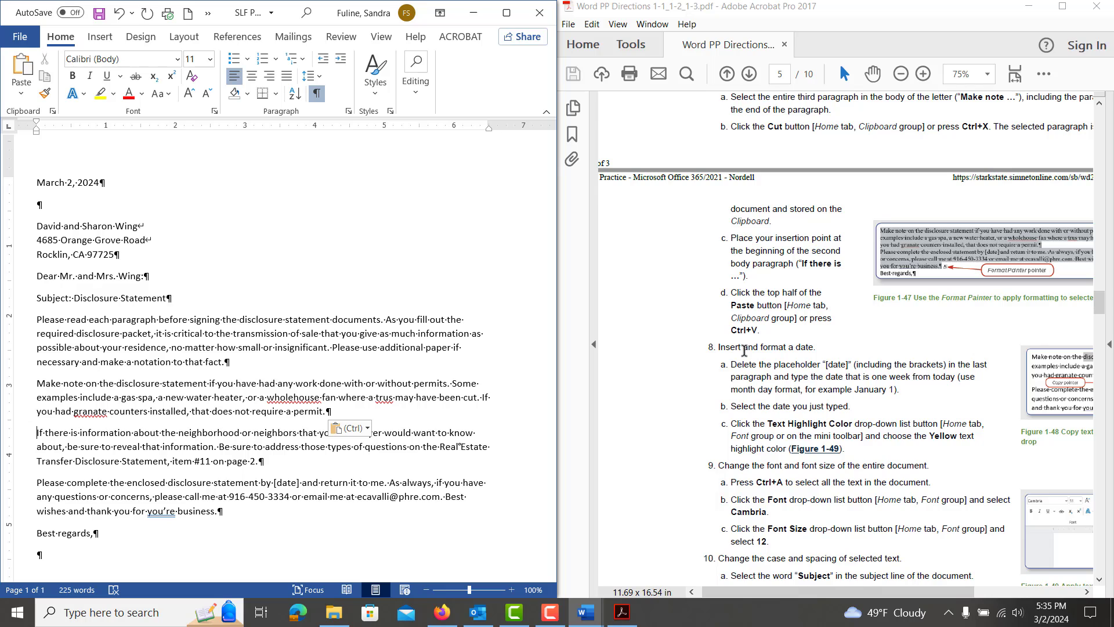
scroll(745, 350, down, 1)
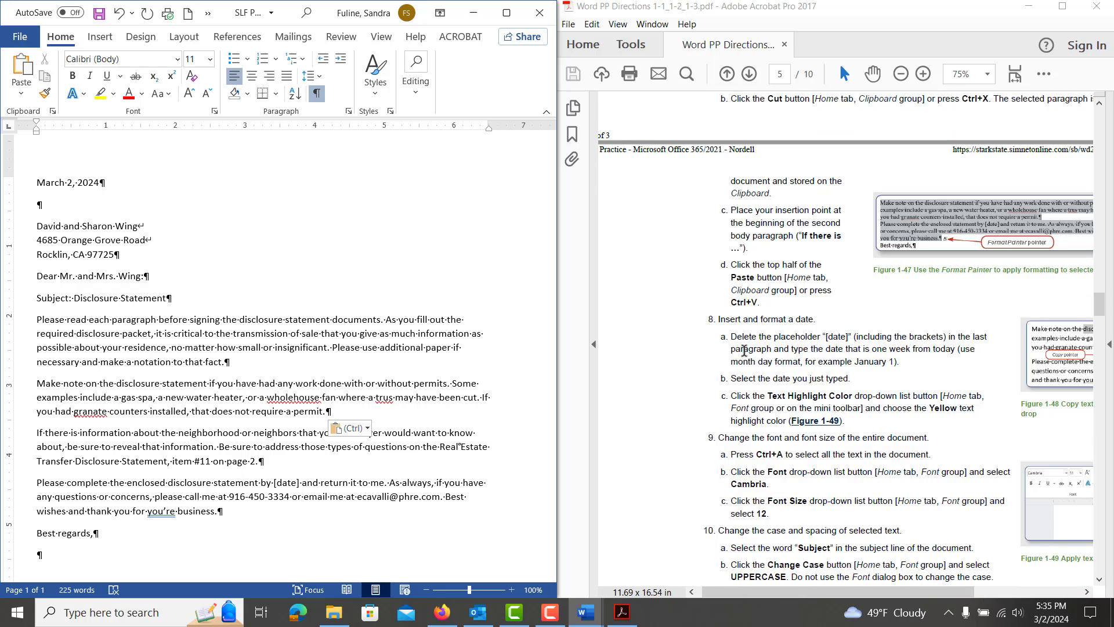
scroll(745, 350, down, 1)
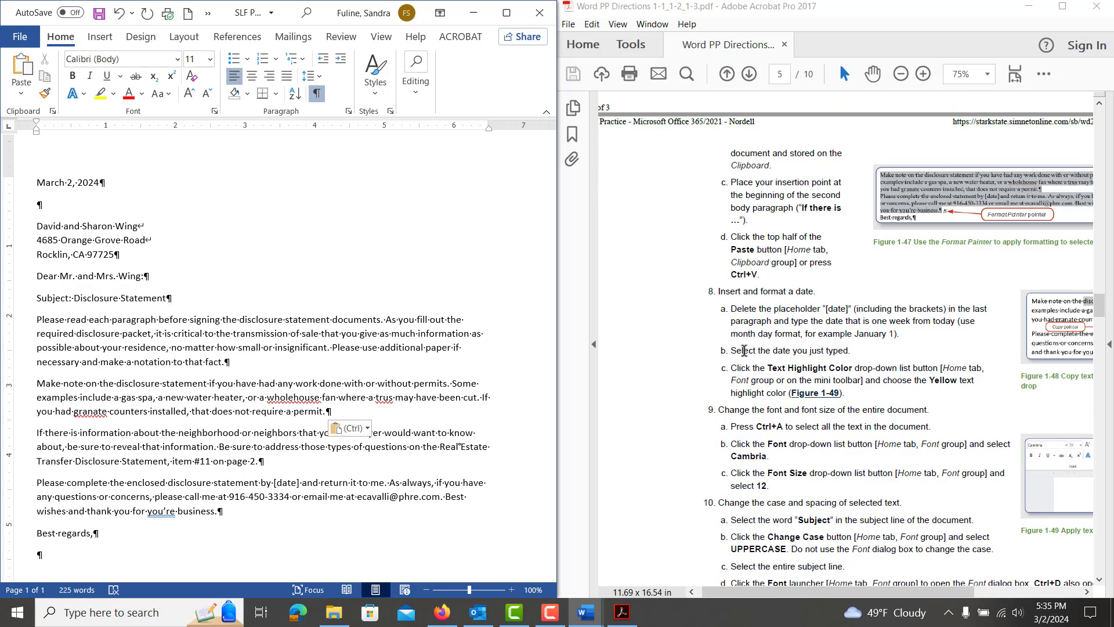
scroll(744, 351, down, 1)
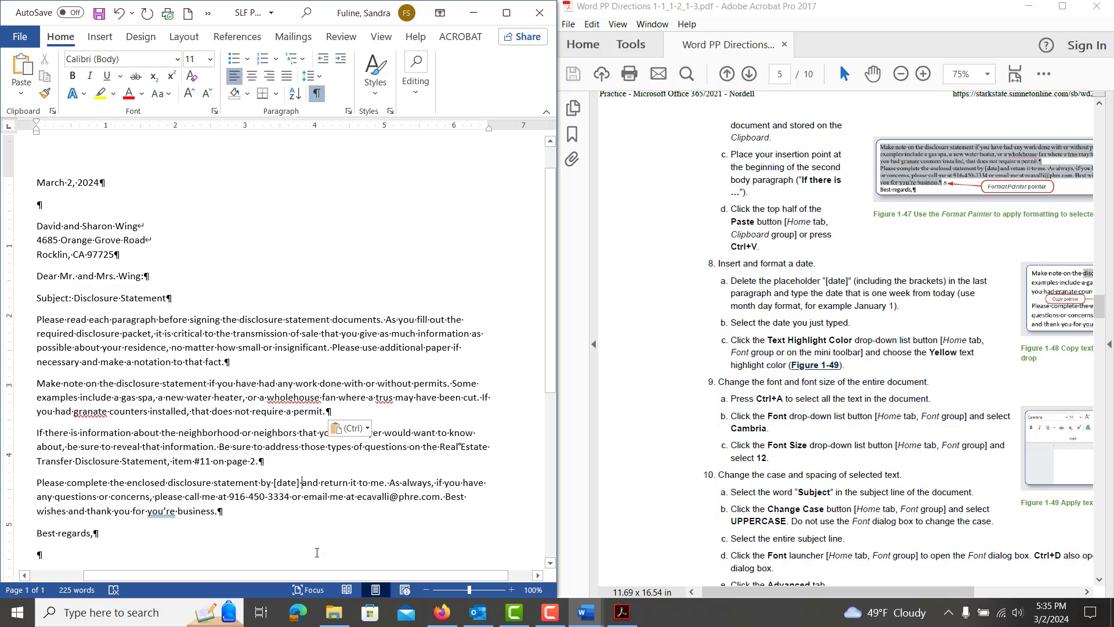
key(BackSpace)
key(BackSpace)
key(BackSpace)
key(BackSpace)
key(BackSpace)
key(BackSpace)
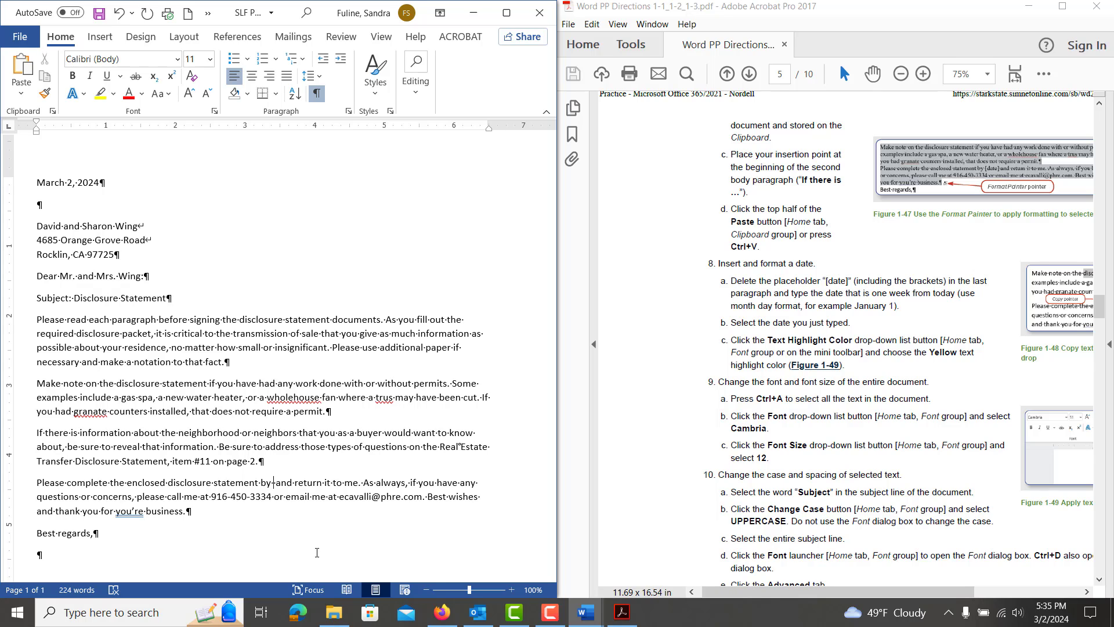
text(March 9)
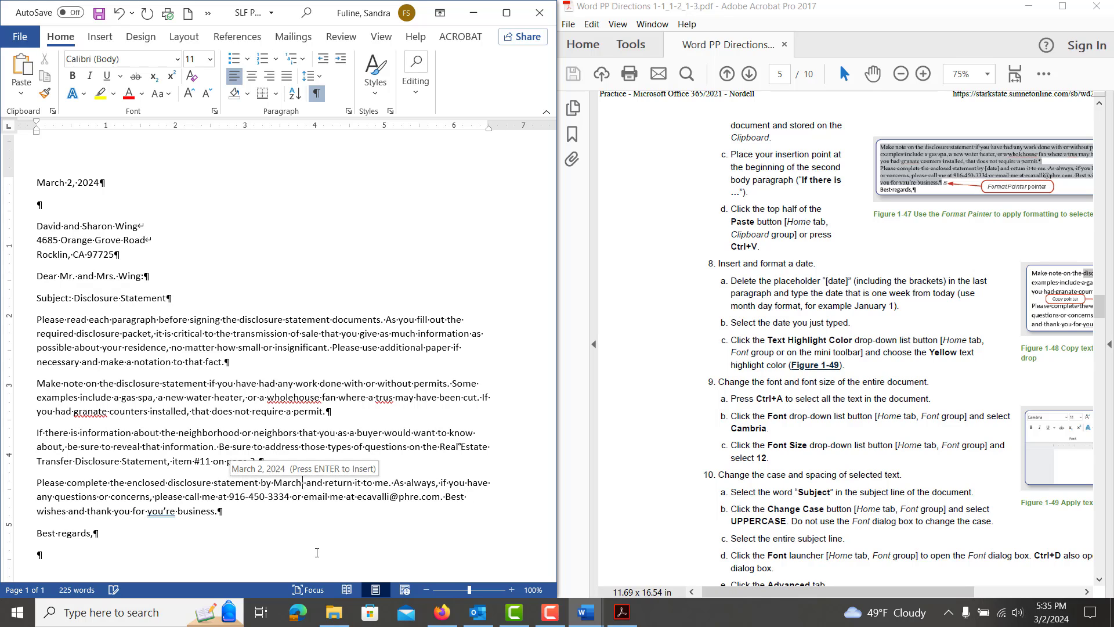
Step: Complete the date in the last body paragraph as "March 9, 2024" and highlight the full date in yellow
text(,)
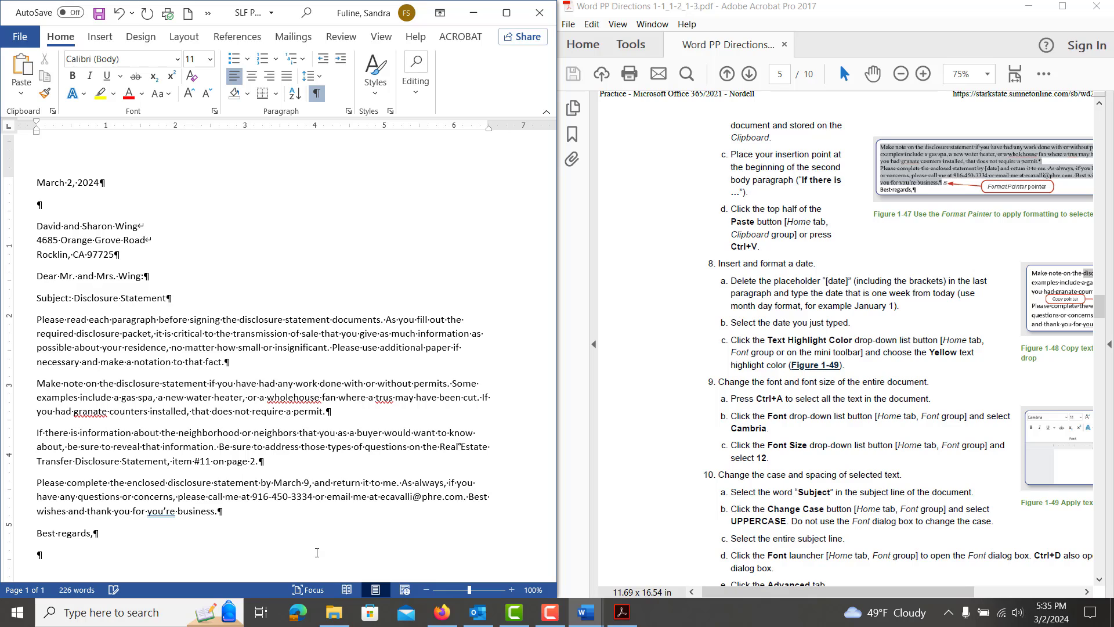
text( 2024)
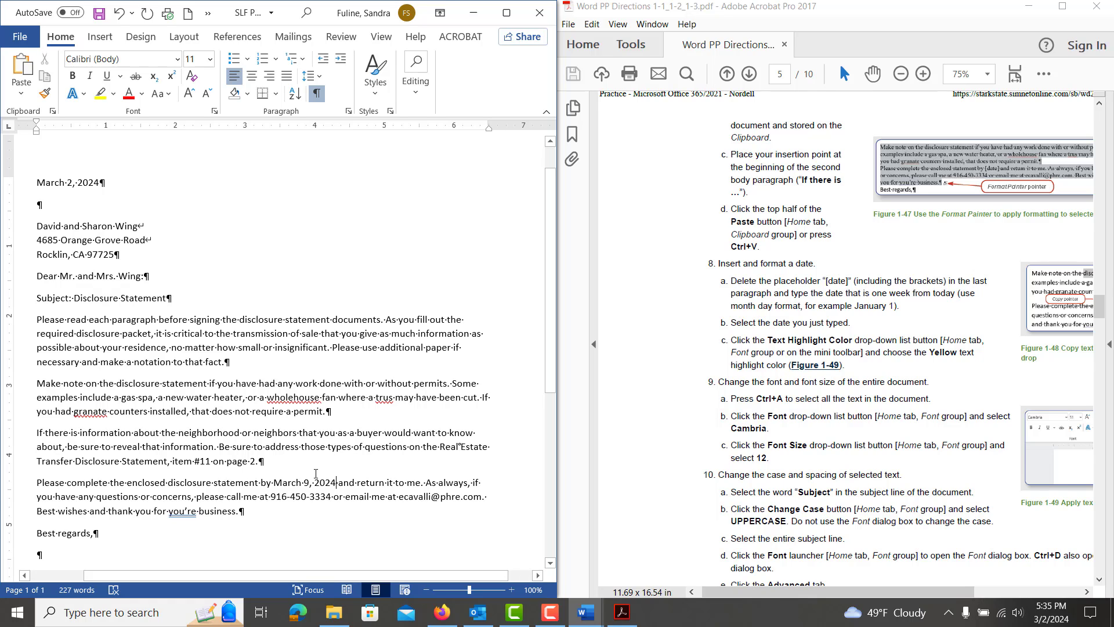
drag(336, 485, 276, 485)
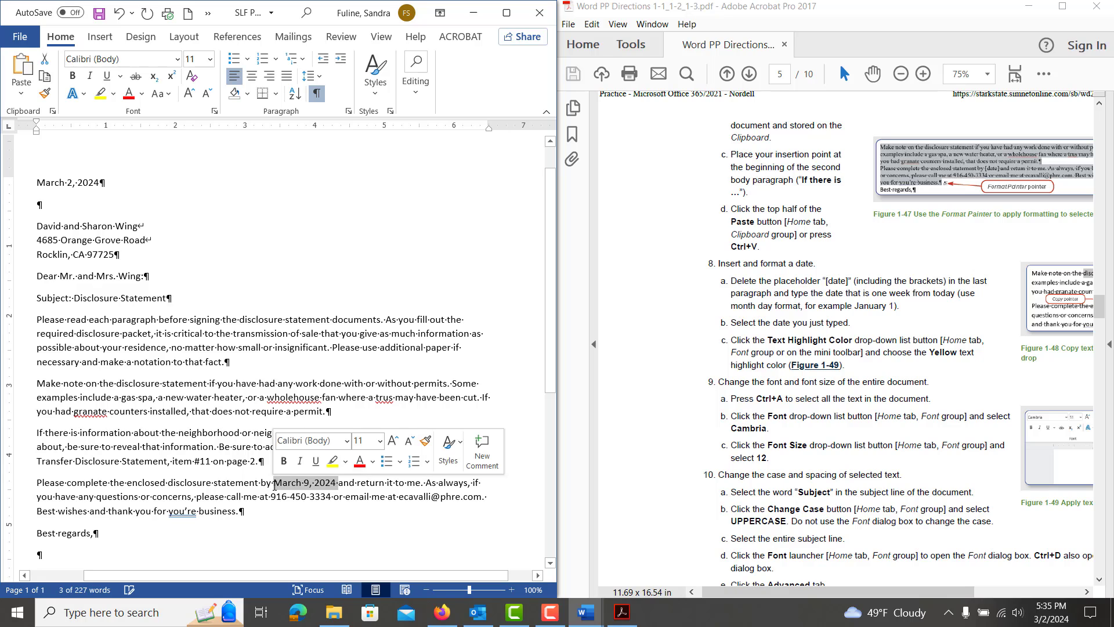
click(334, 462)
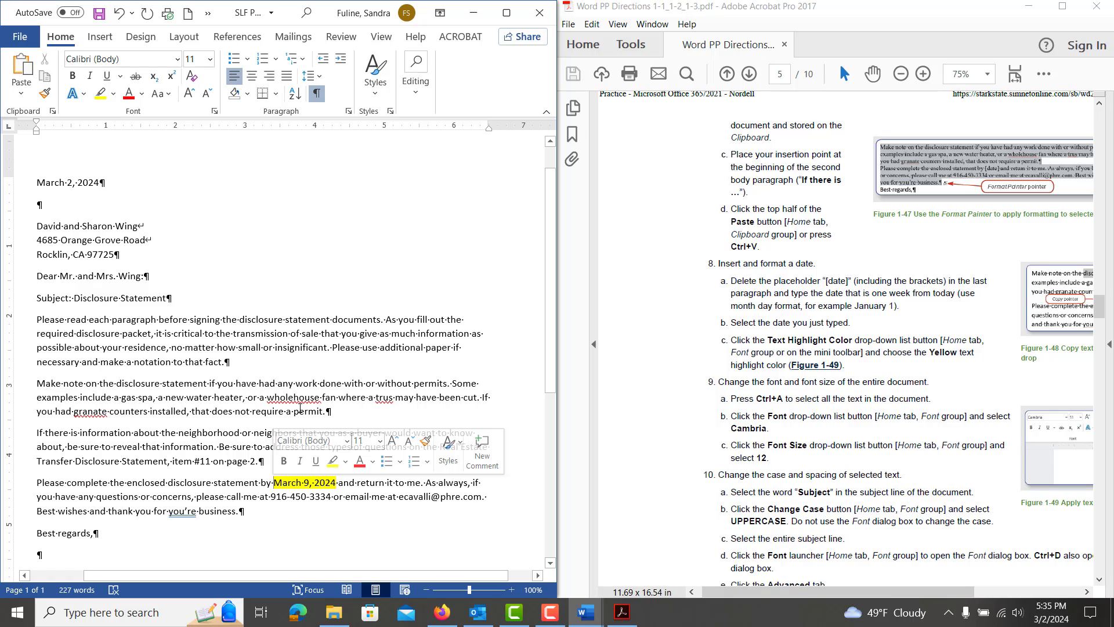
Step: Set the text of the entire document to the Cambria font at size 12
key(ctrl+a)
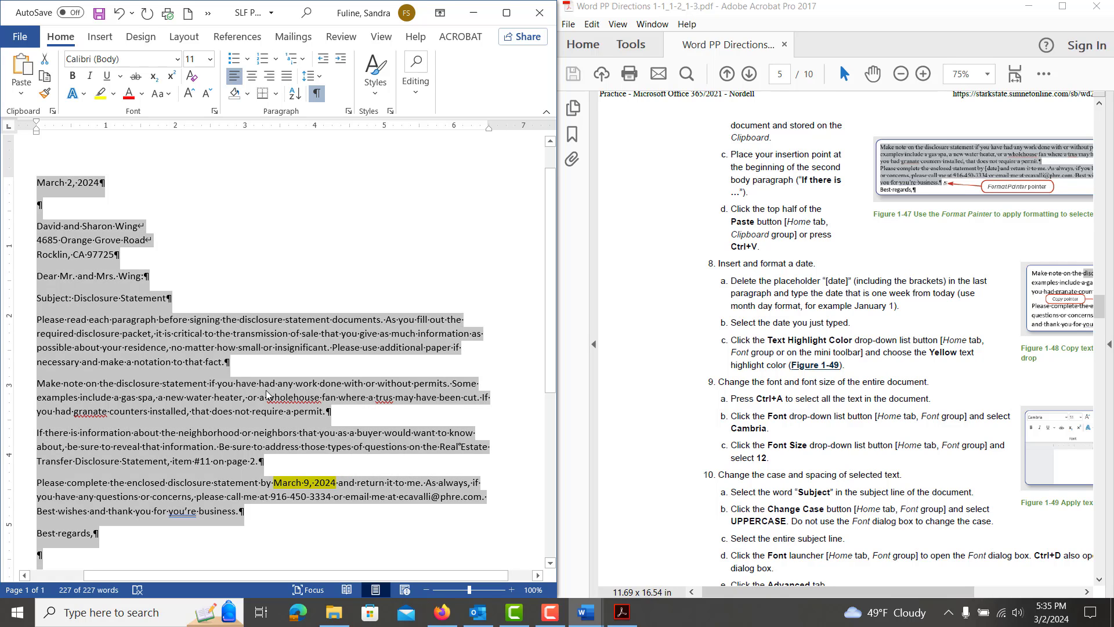
click(177, 59)
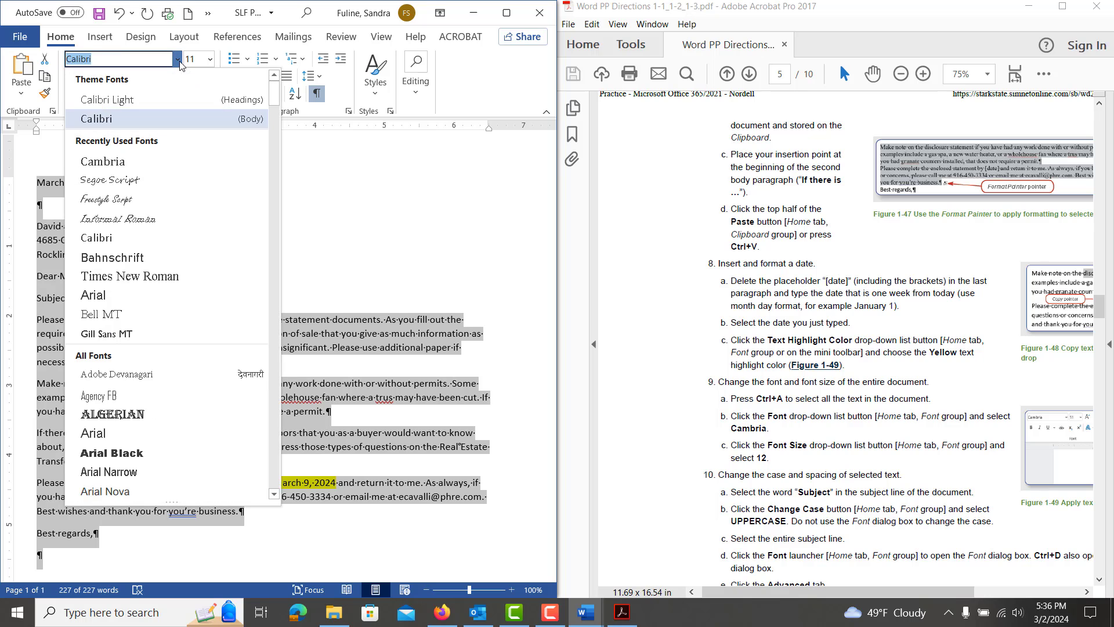
click(169, 162)
click(211, 60)
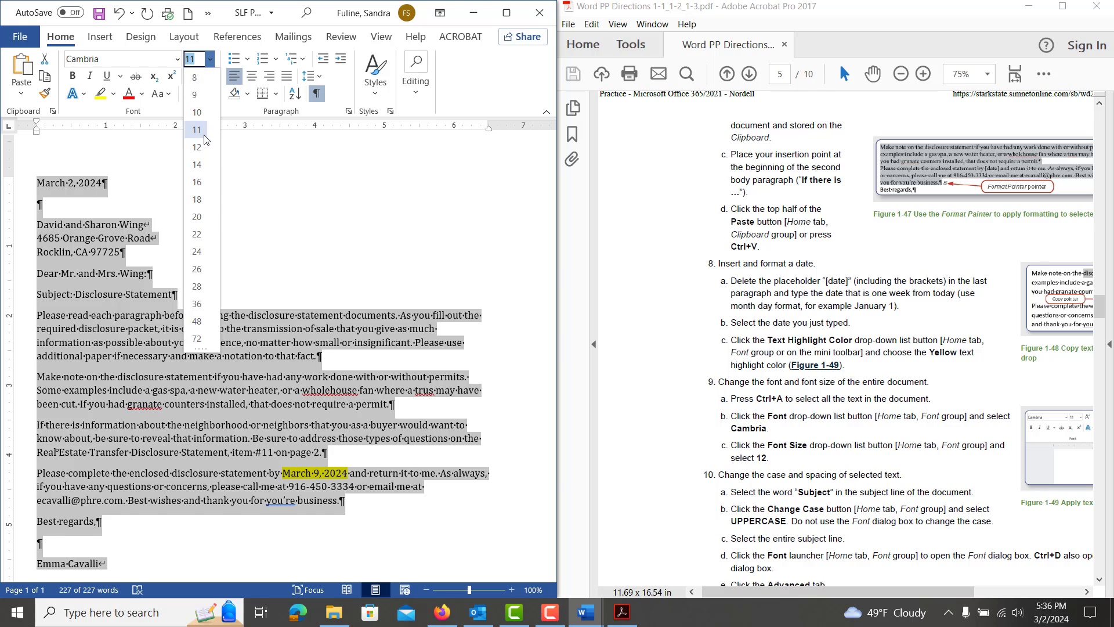
click(197, 147)
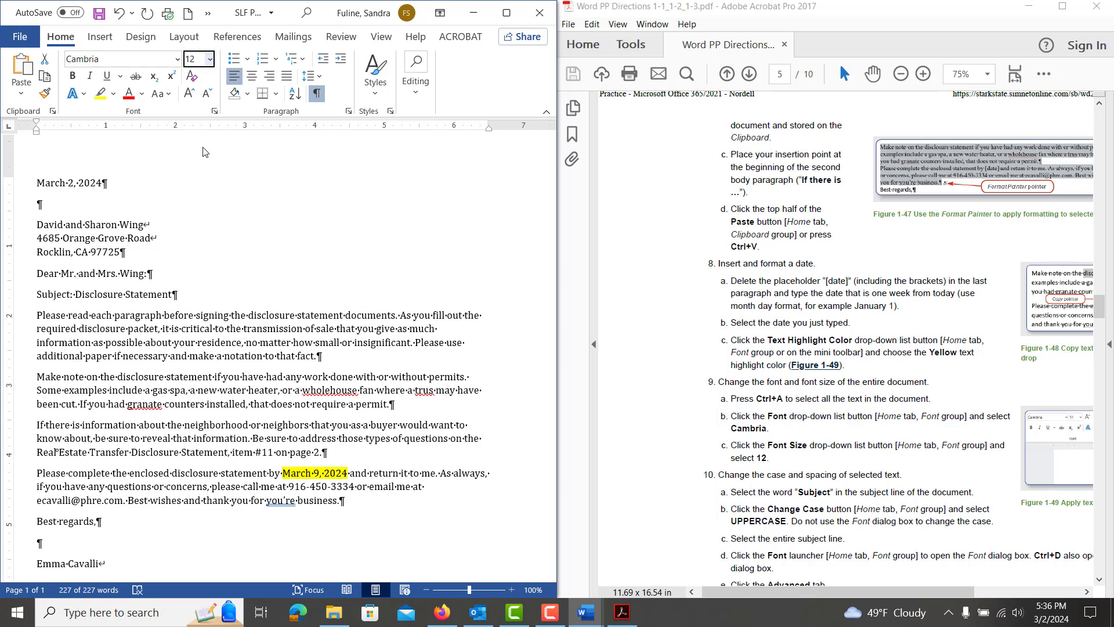
click(347, 354)
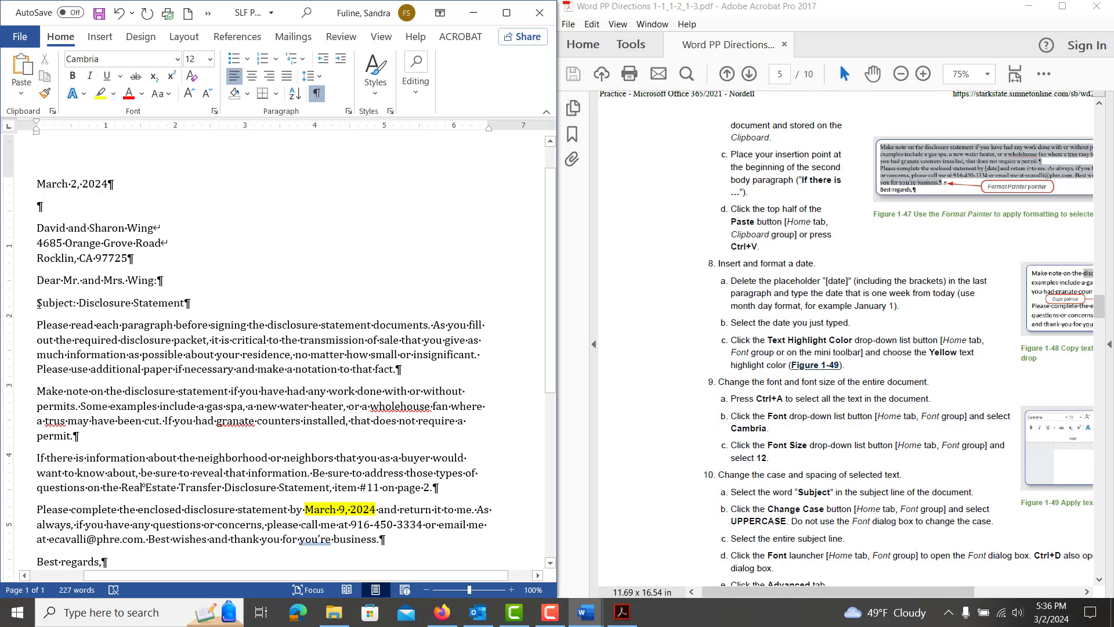
Step: Change the word "Subject" in the subject line to UPPERCASE
drag(36, 306, 74, 307)
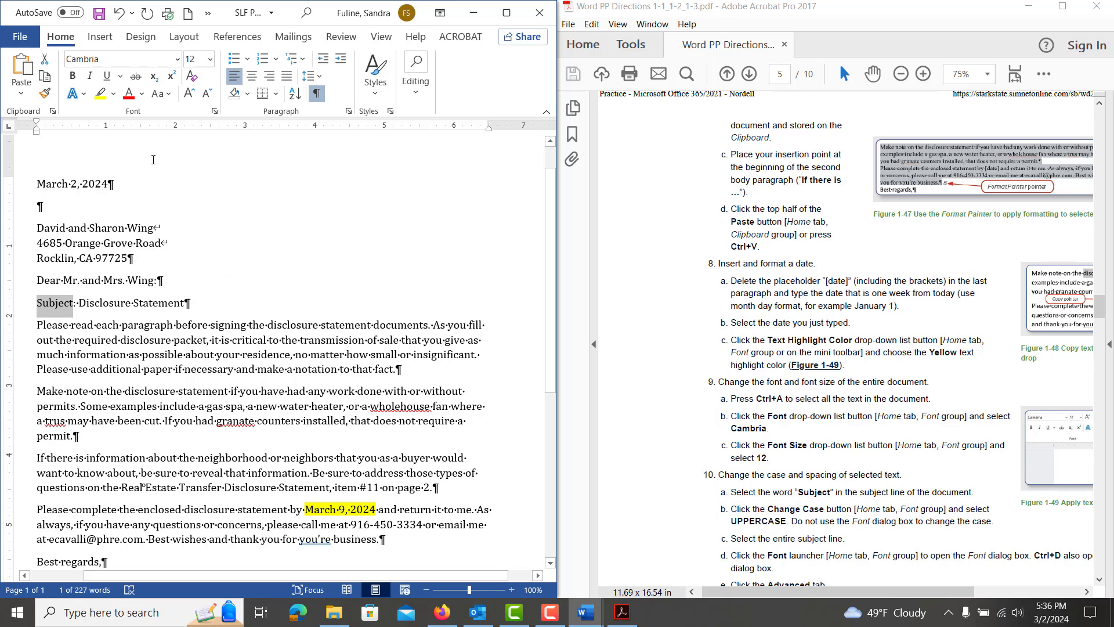
click(163, 99)
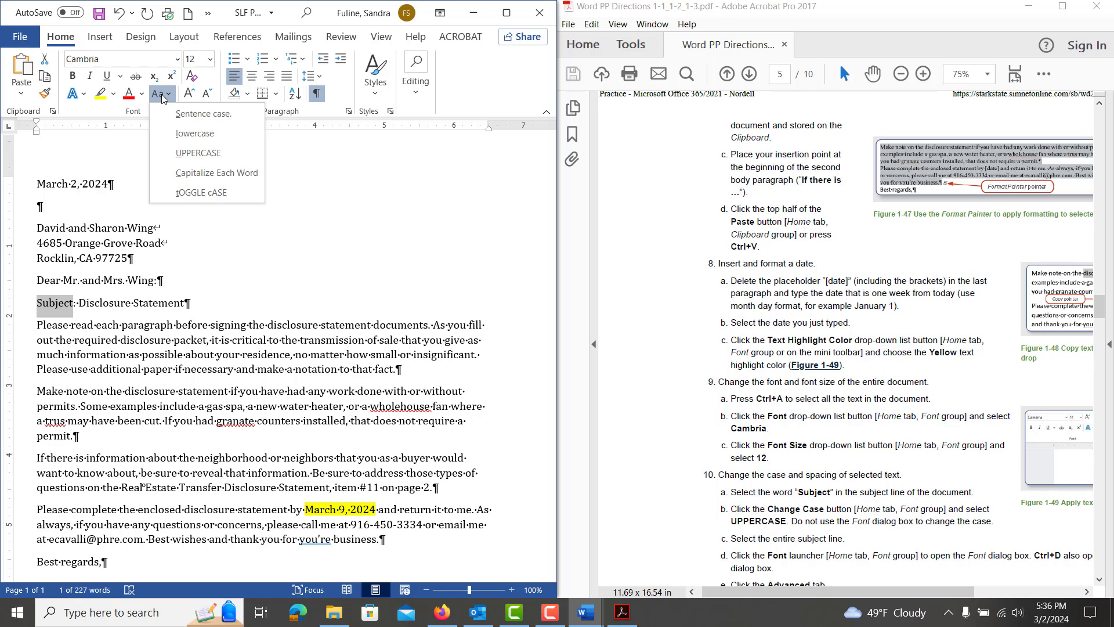
click(184, 152)
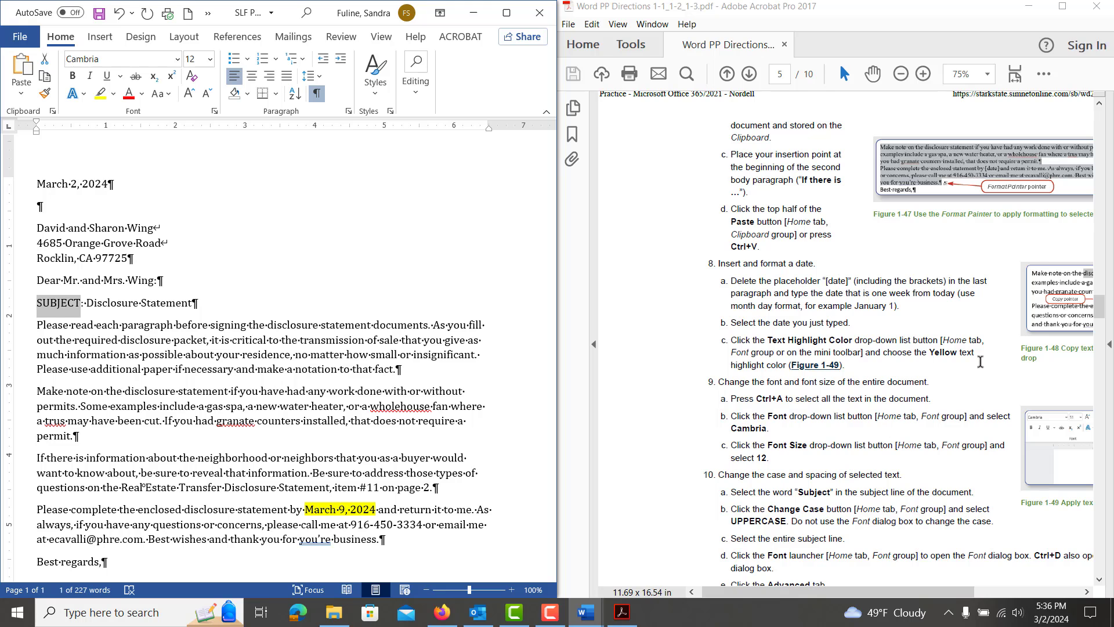
Step: Center the entire subject line, including its paragraph mark, between the margins
drag(1104, 312, 1106, 335)
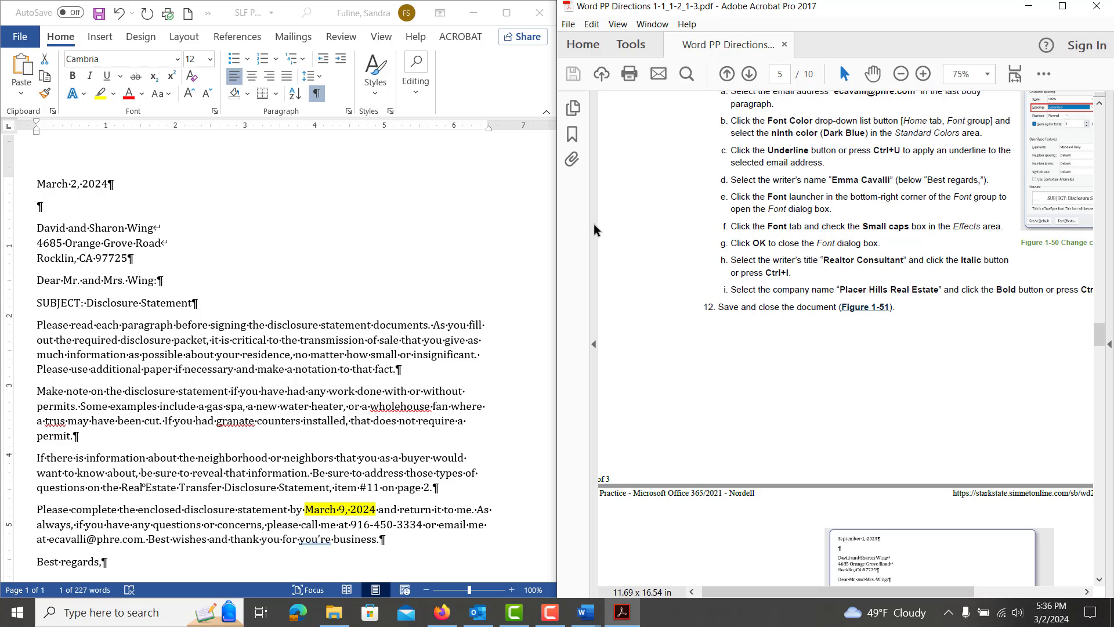
scroll(692, 251, up, 1)
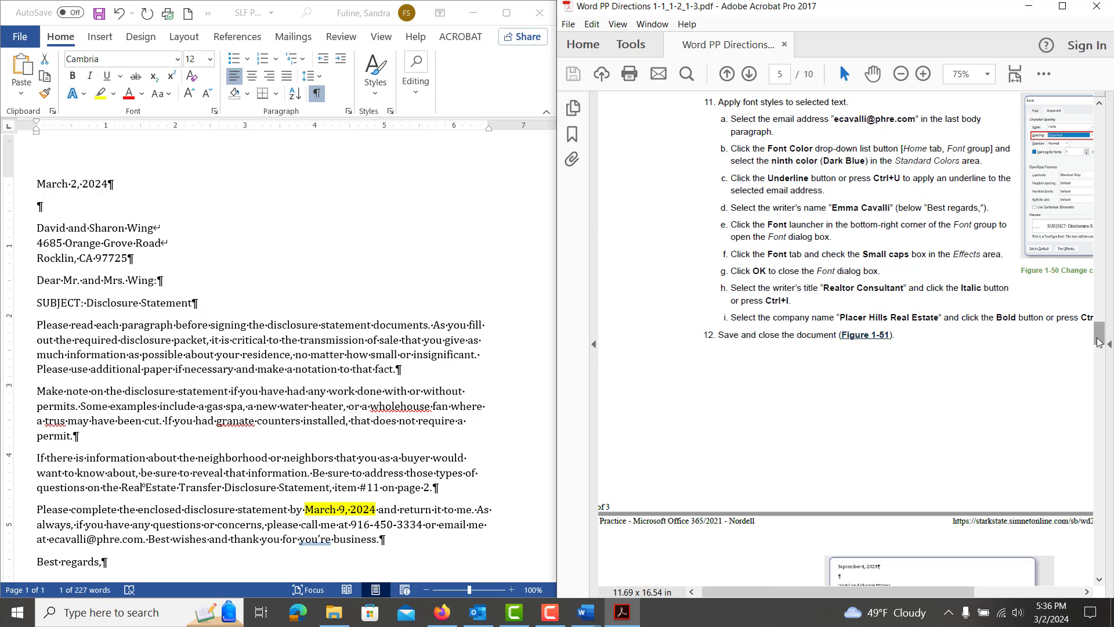
drag(1098, 341, 1098, 331)
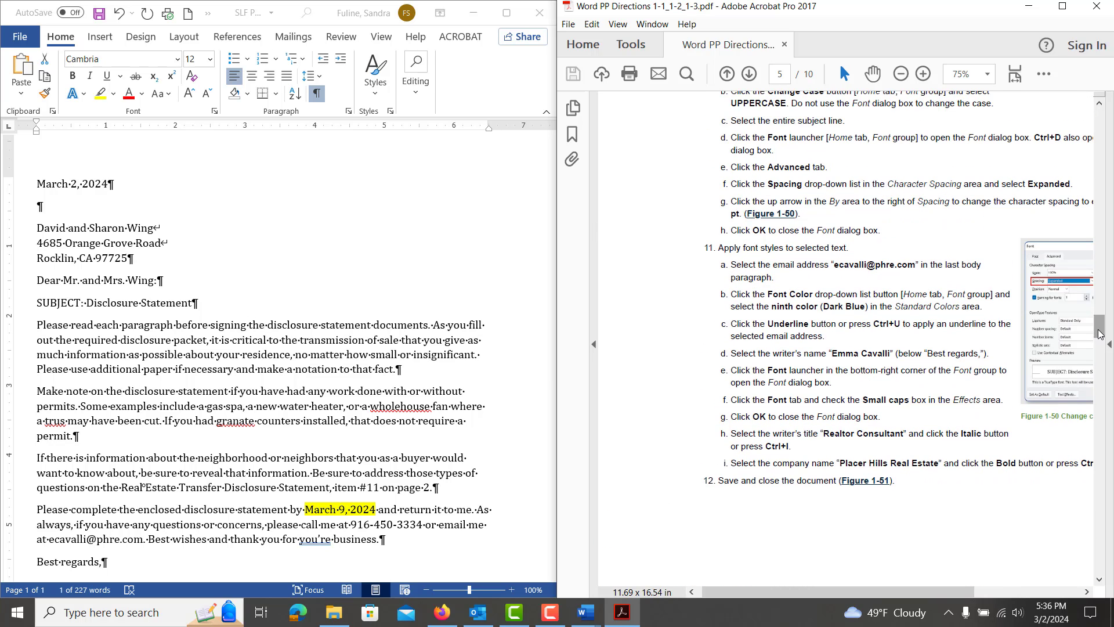
click(214, 305)
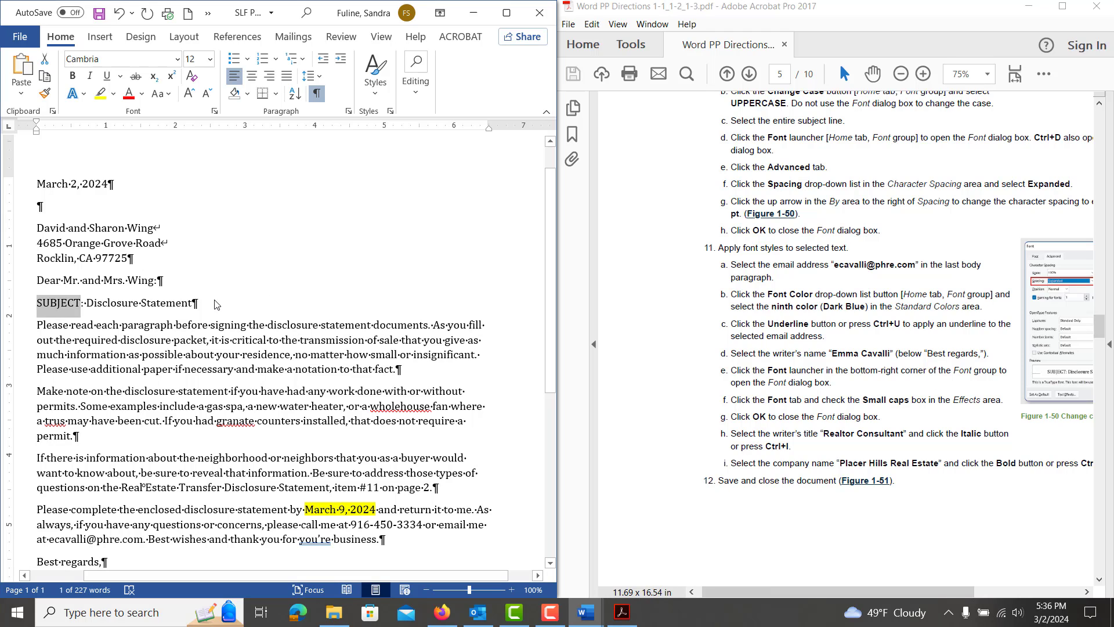
mouse_move(215, 305)
mouse_down()
mouse_move(40, 303)
mouse_move(36, 281)
mouse_move(213, 313)
mouse_up()
click(38, 303)
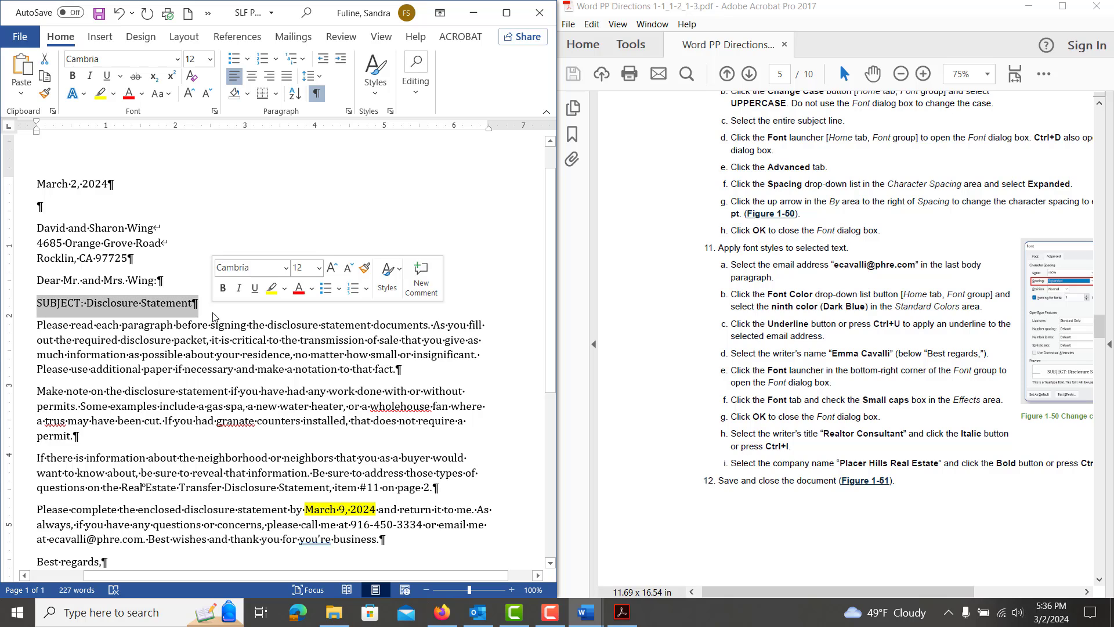
click(252, 80)
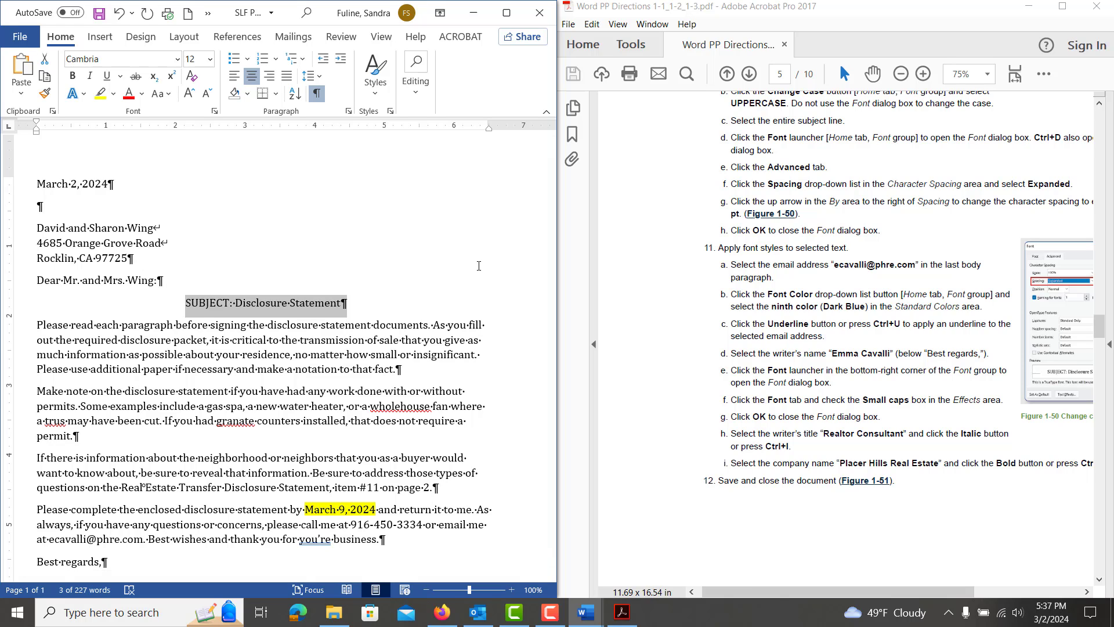
Step: Set the character spacing of the whole subject line to Expanded by 1.5 pt
key(ctrl+d)
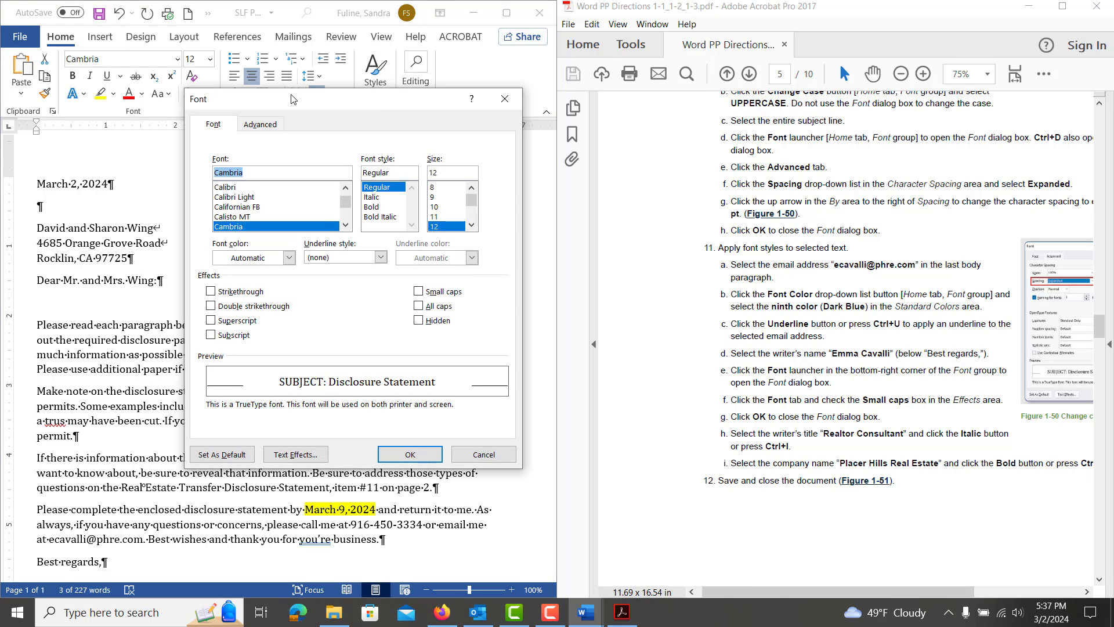
drag(280, 99, 269, 162)
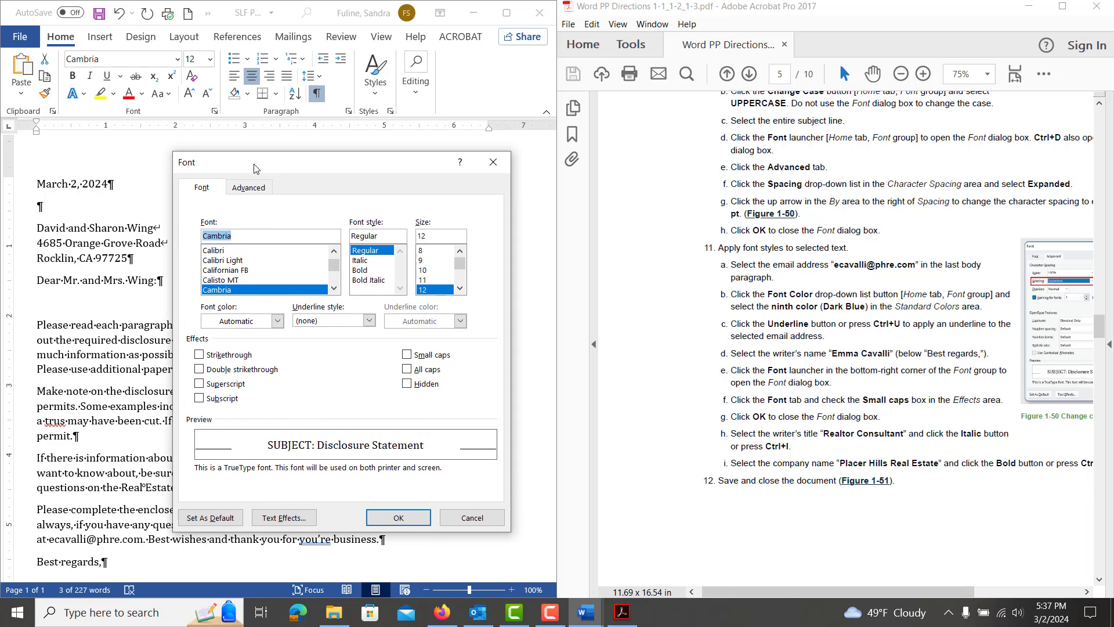
drag(254, 169, 234, 131)
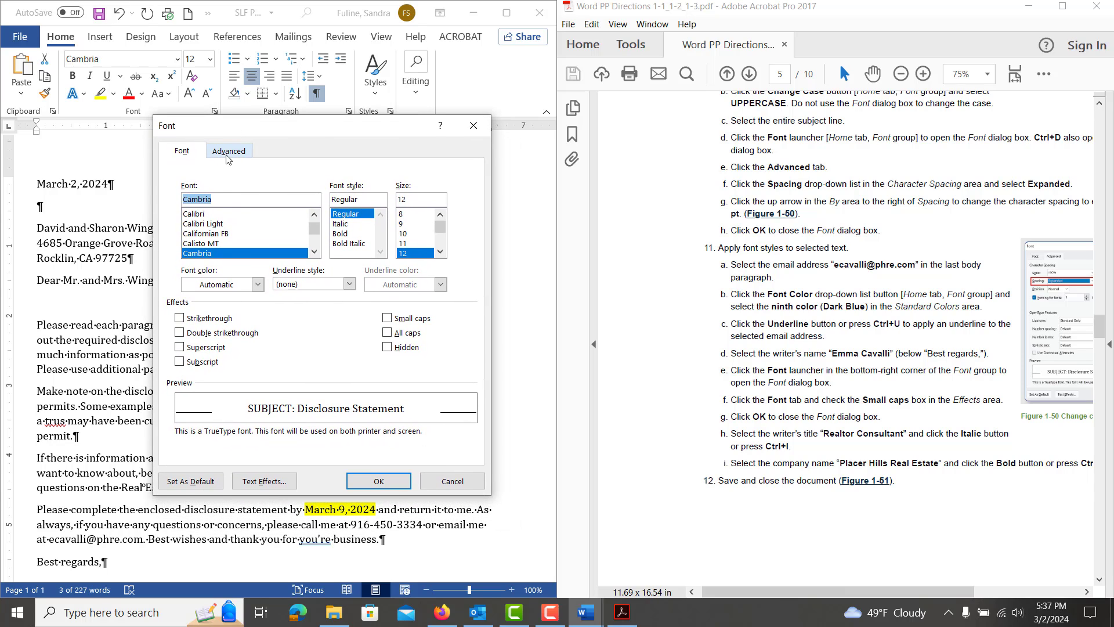
click(226, 151)
click(258, 207)
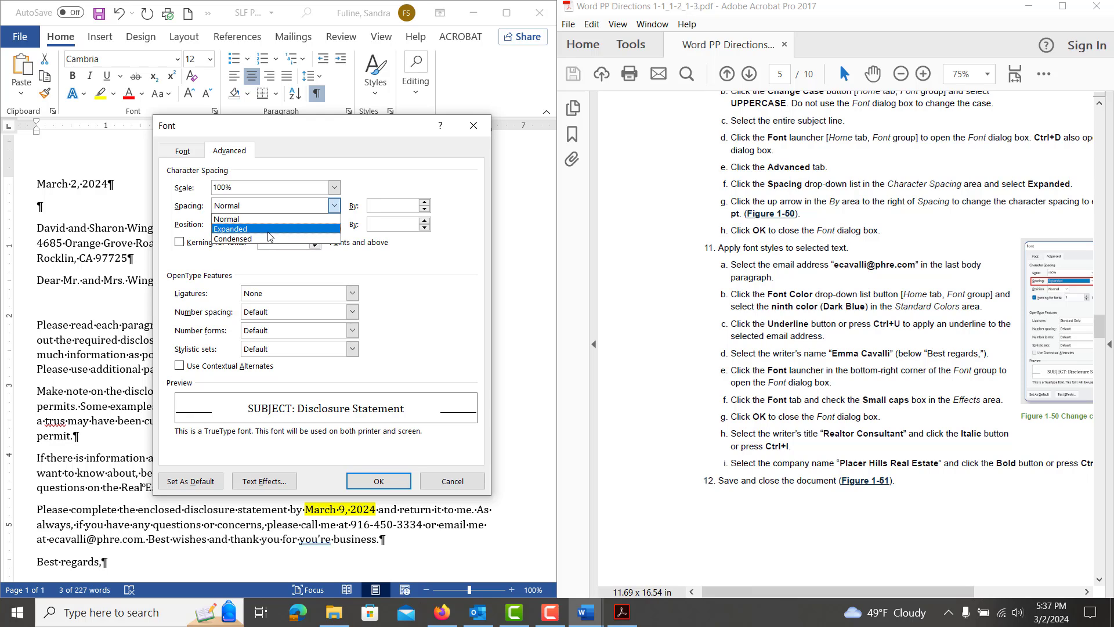
click(268, 231)
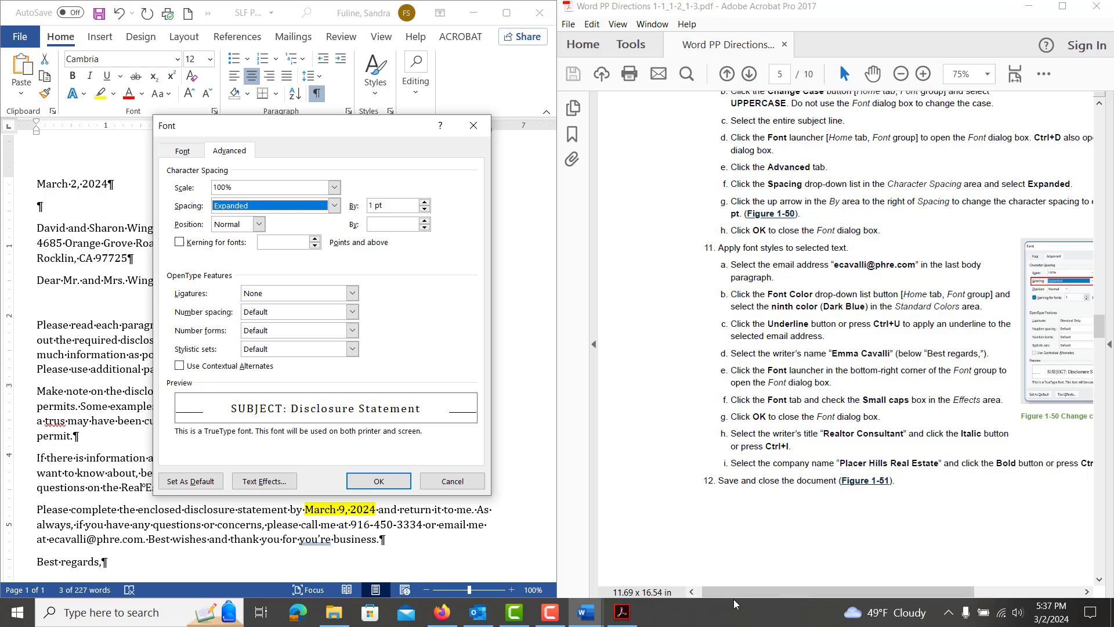
drag(733, 593, 787, 589)
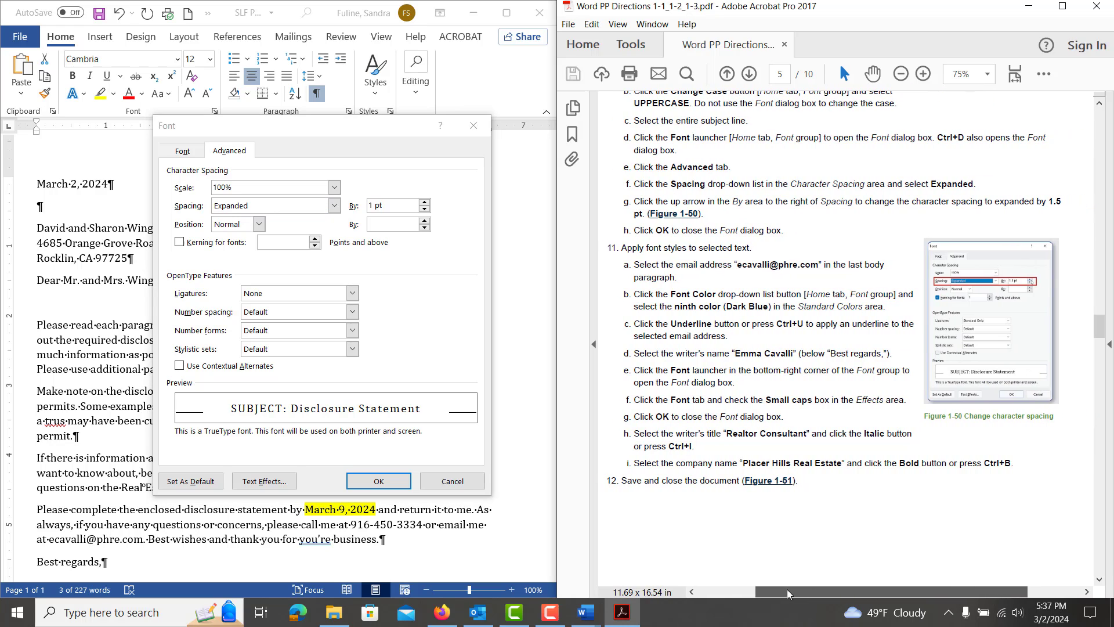
click(425, 204)
click(425, 204)
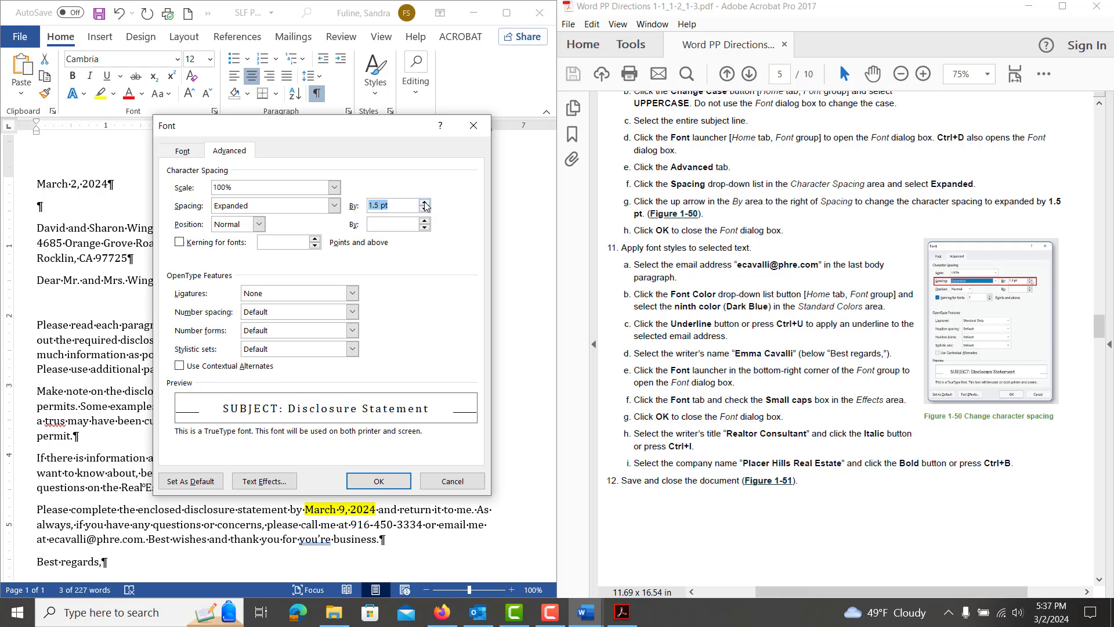
click(367, 483)
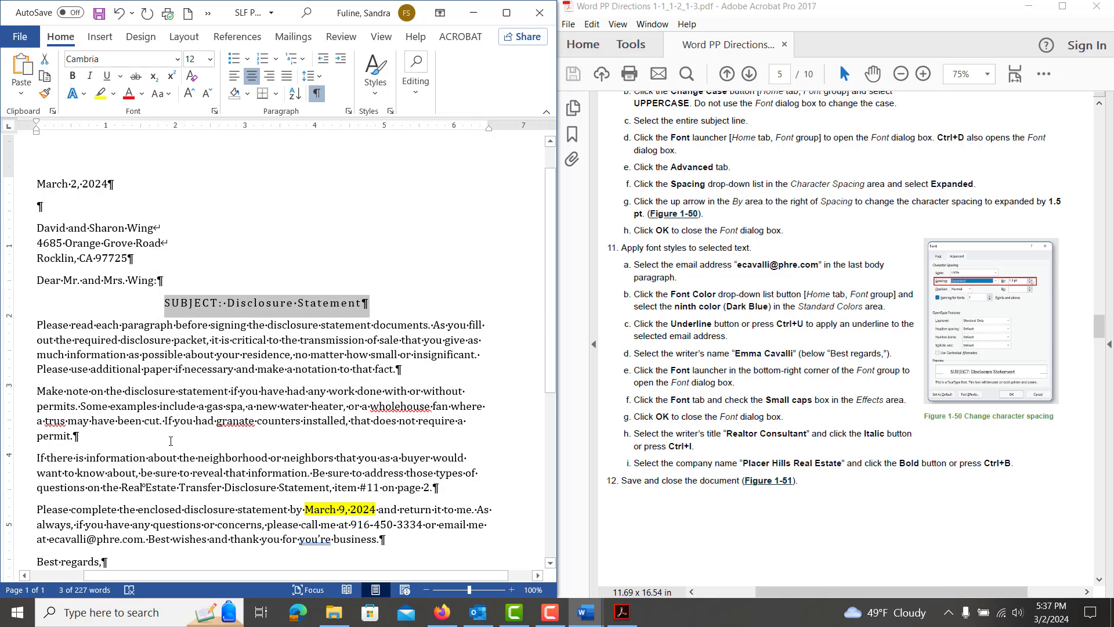
Step: Underline the e-mail address in the last body paragraph and set its font color to the standard Dark Blue
scroll(171, 441, down, 3)
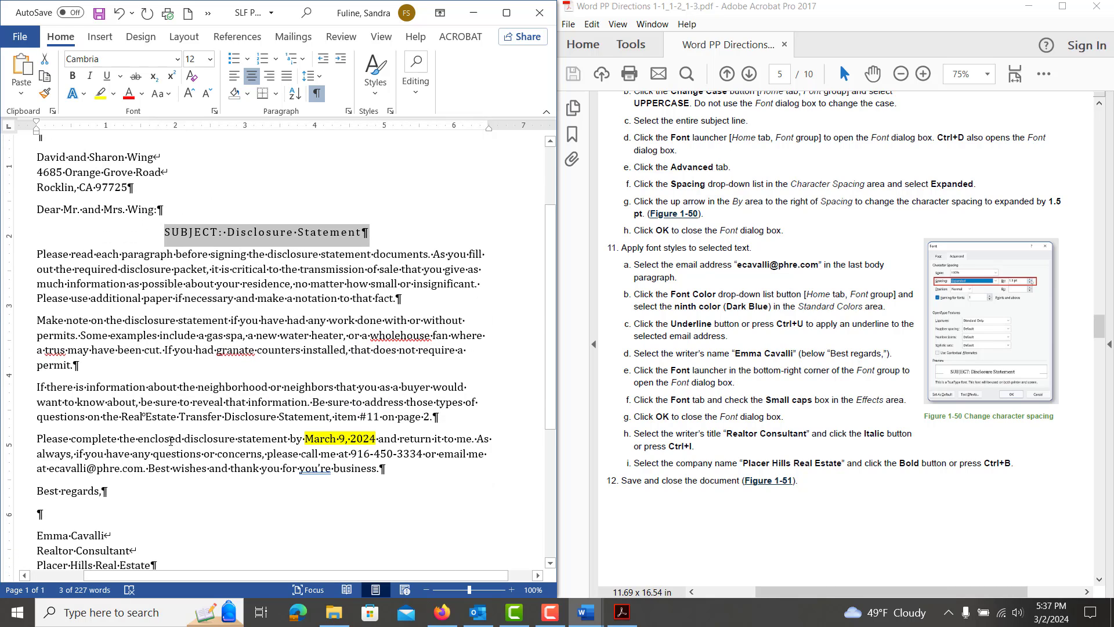
drag(142, 456, 59, 456)
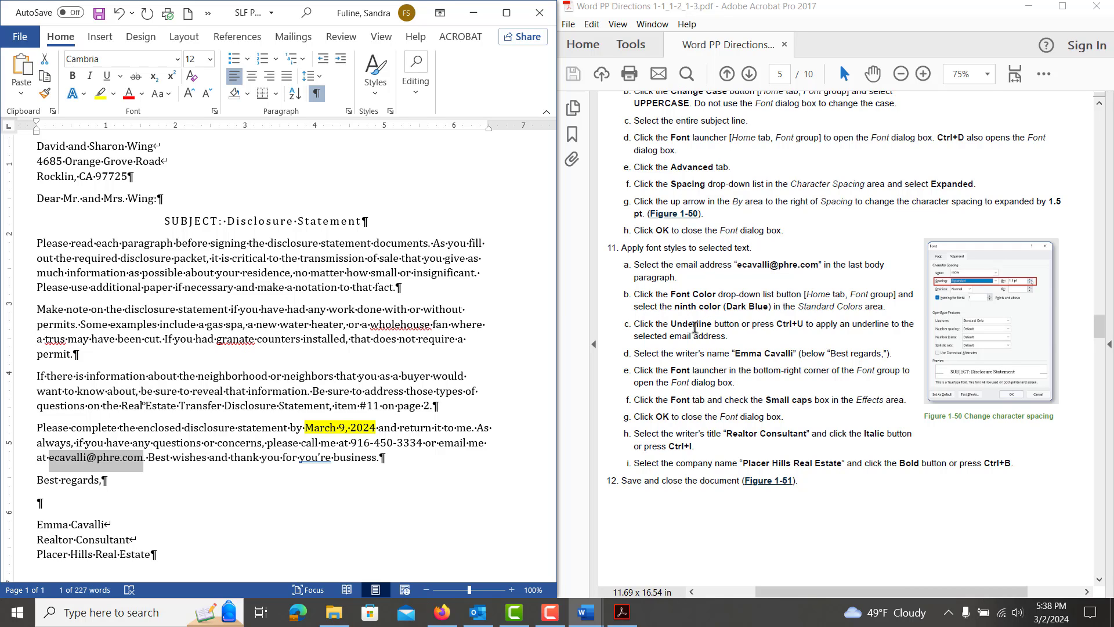
key(ctrl+u)
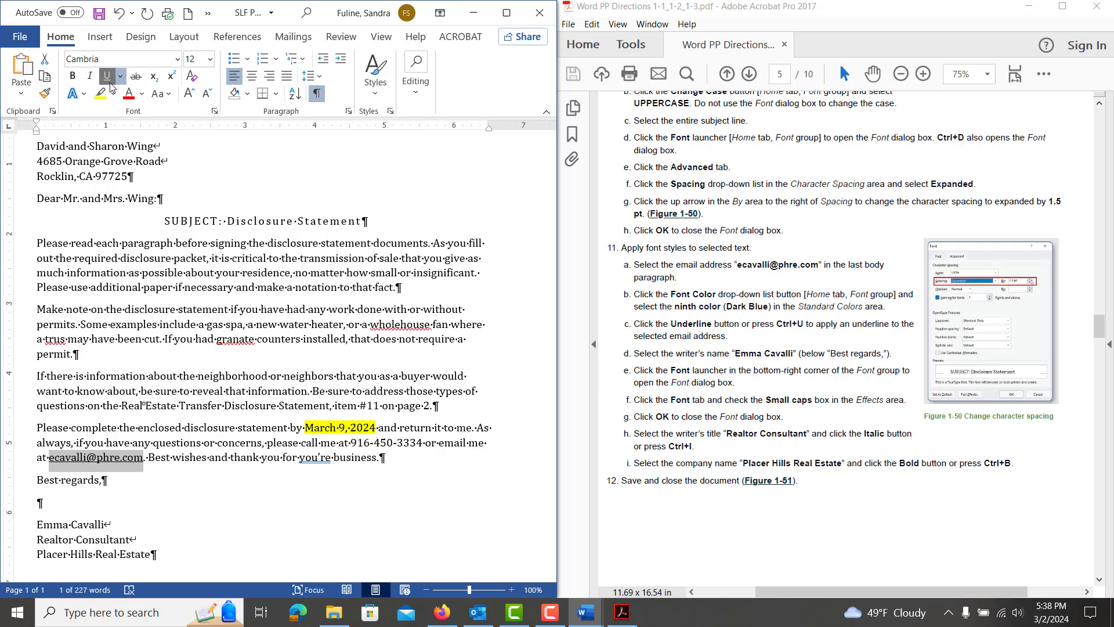
click(142, 95)
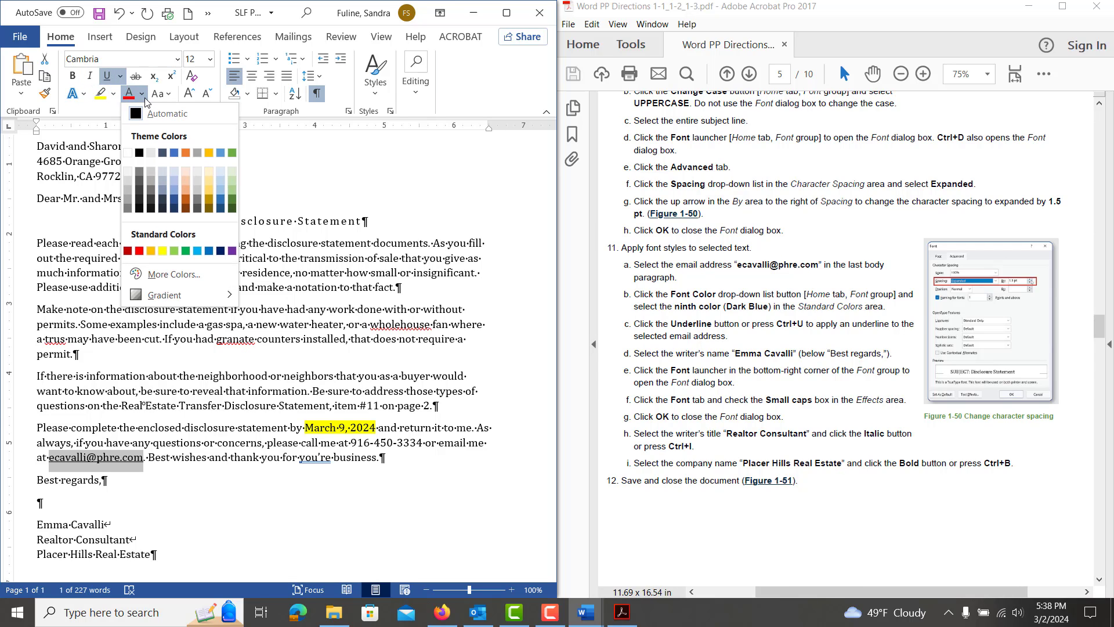
click(221, 251)
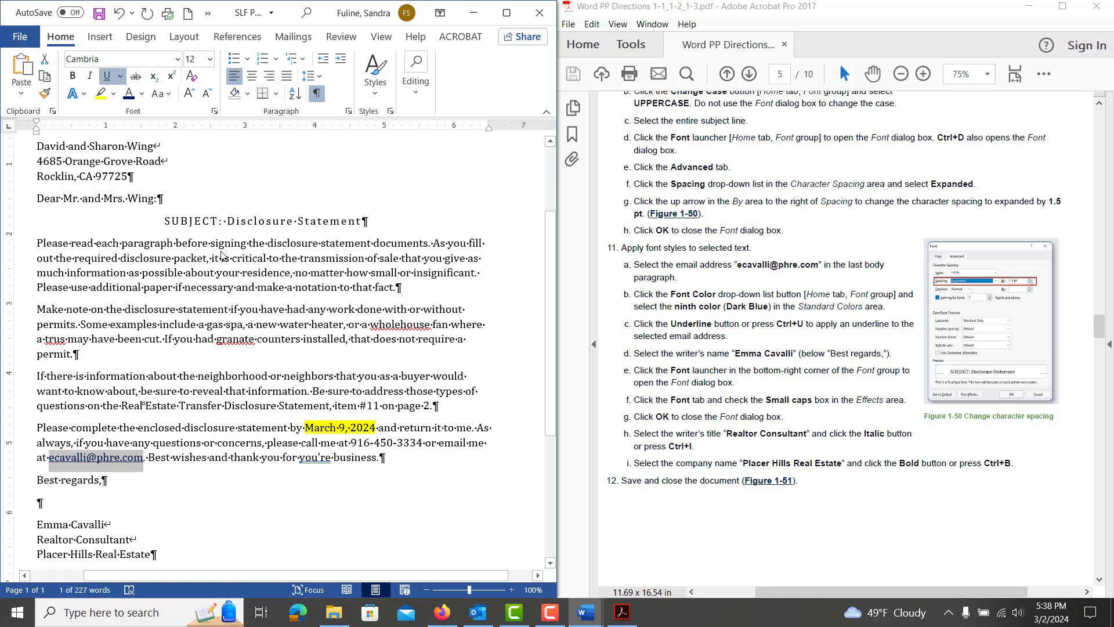
Step: Apply the Small caps effect to the writer's name below "Best regards,"
scroll(226, 435, down, 4)
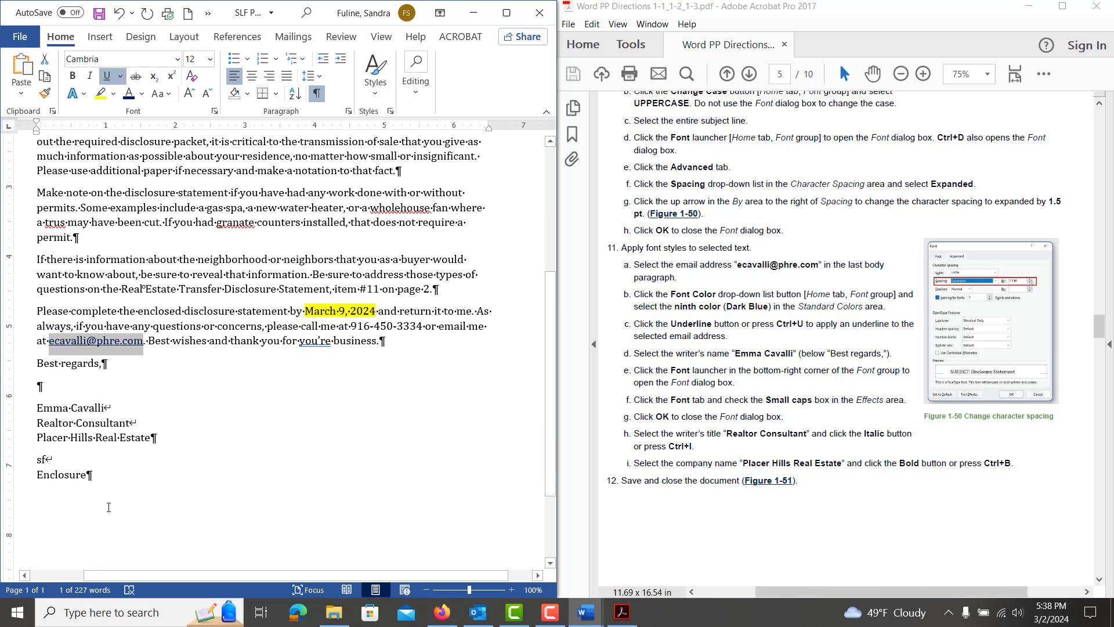
drag(104, 408, 31, 413)
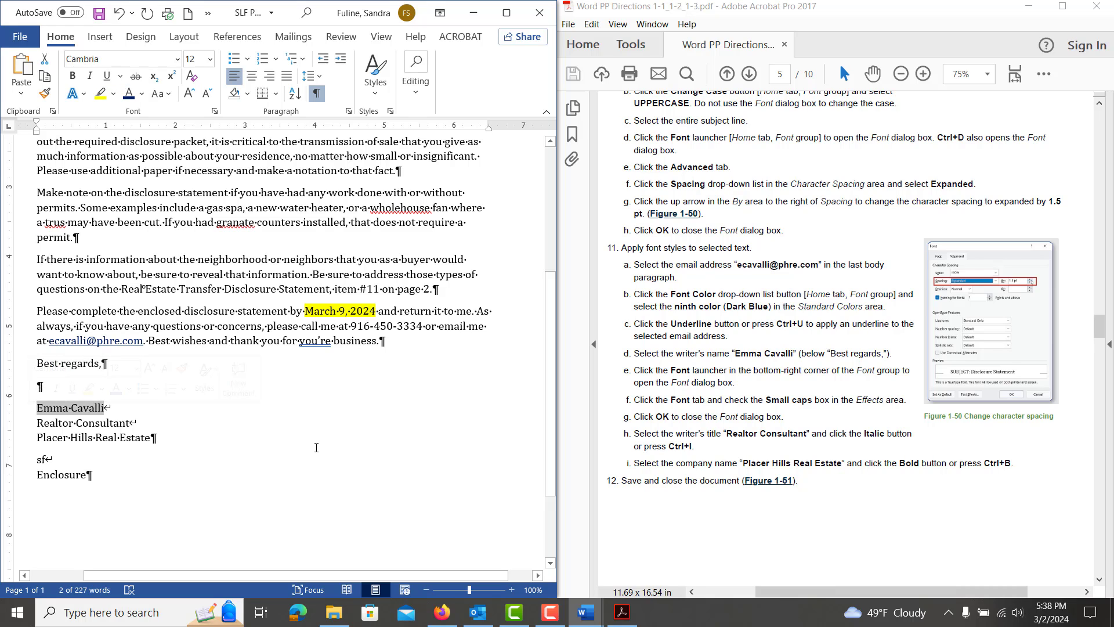
key(ctrl+d)
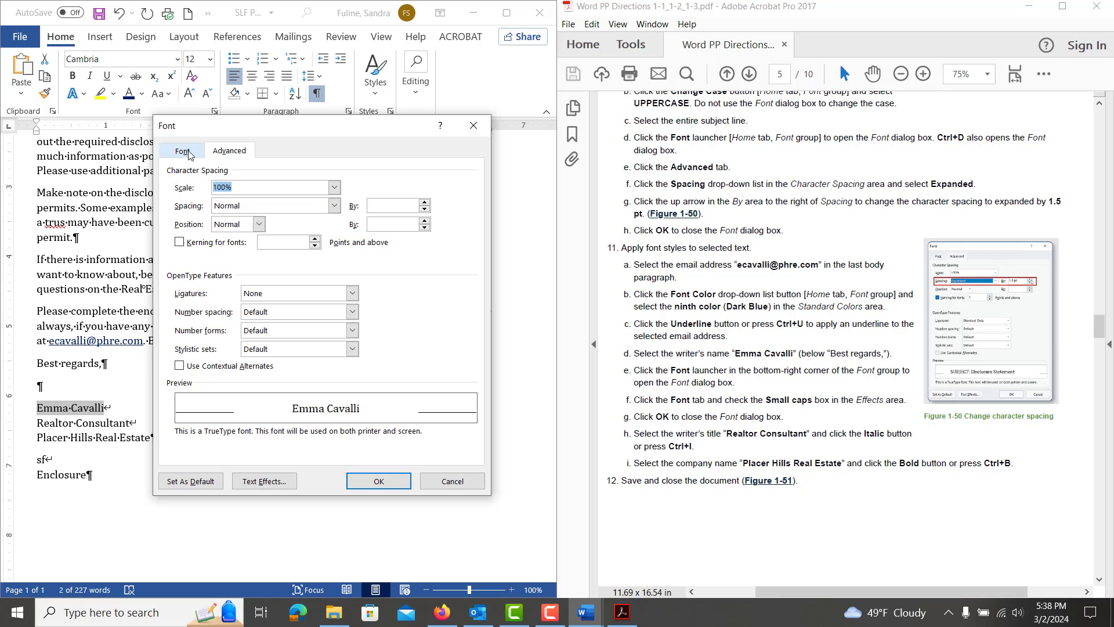
click(182, 152)
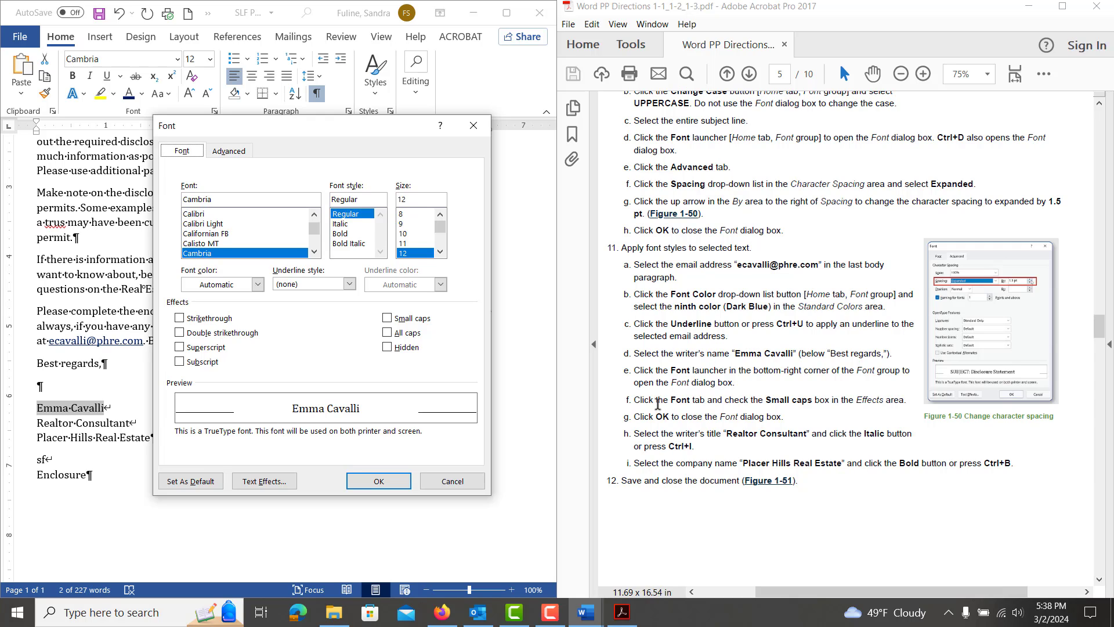
click(388, 319)
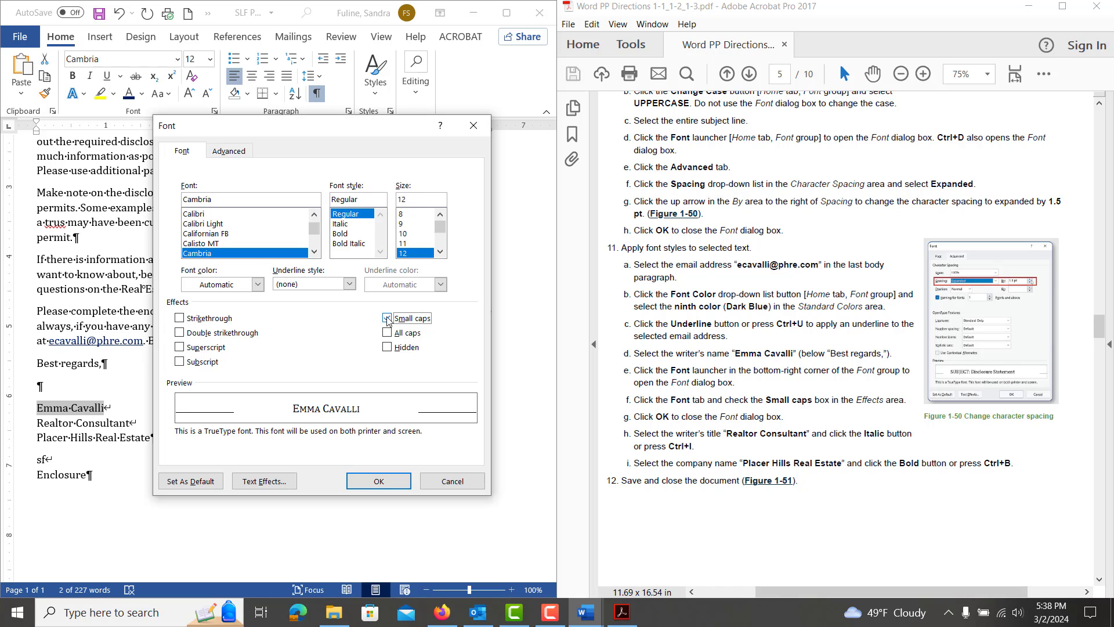
click(390, 481)
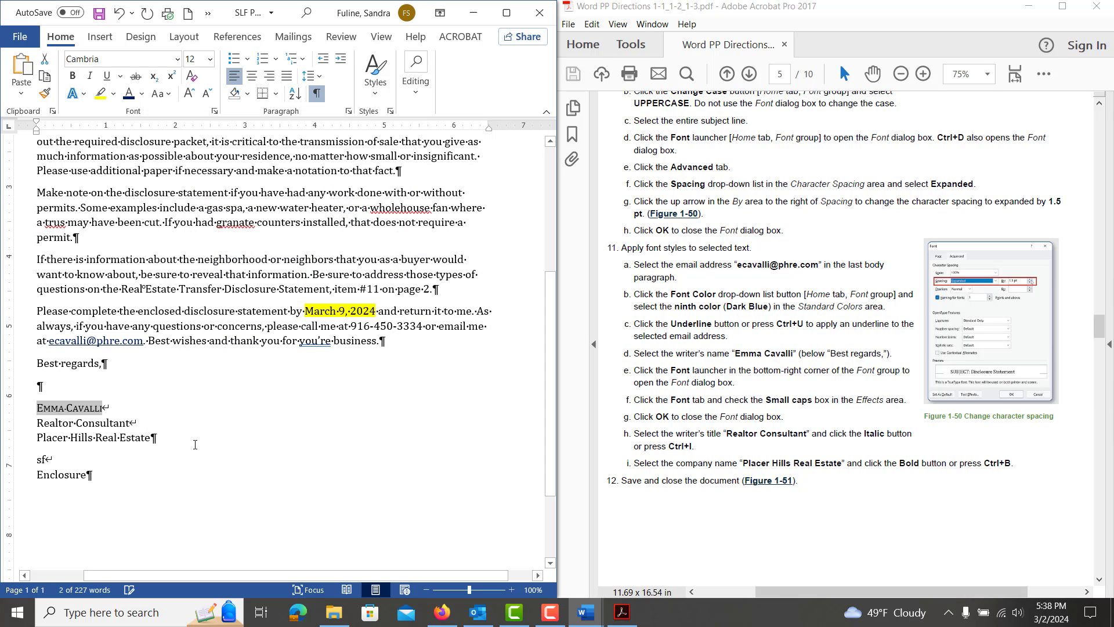
Step: Italicize the writer's title "Realtor Consultant" in the signature block
drag(145, 423, 42, 425)
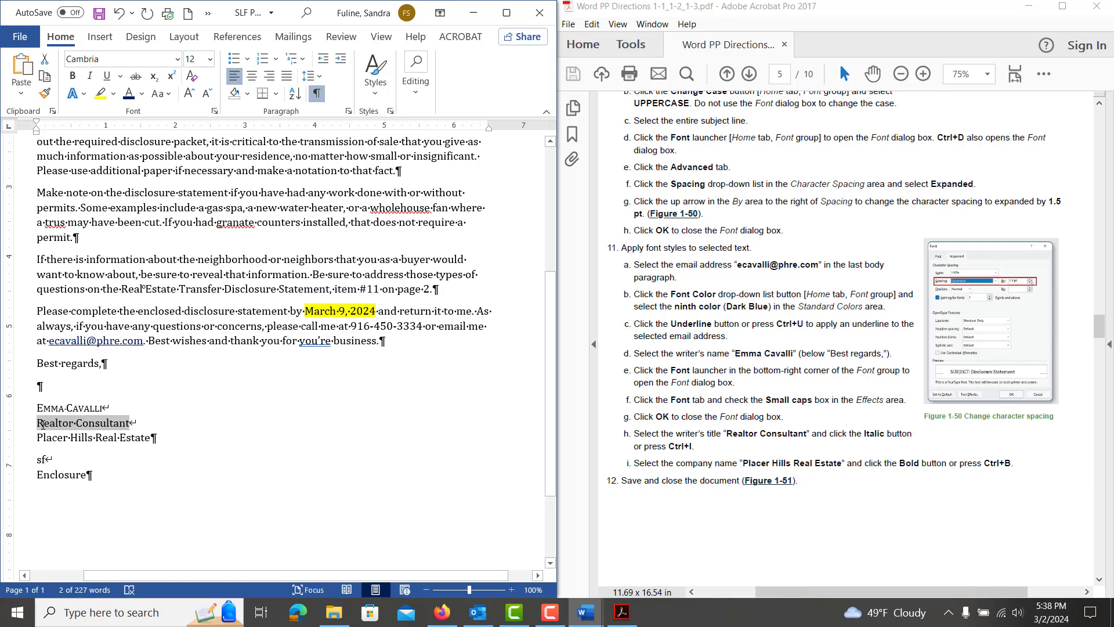
key(ctrl+u)
key(ctrl+u)
key(ctrl+i)
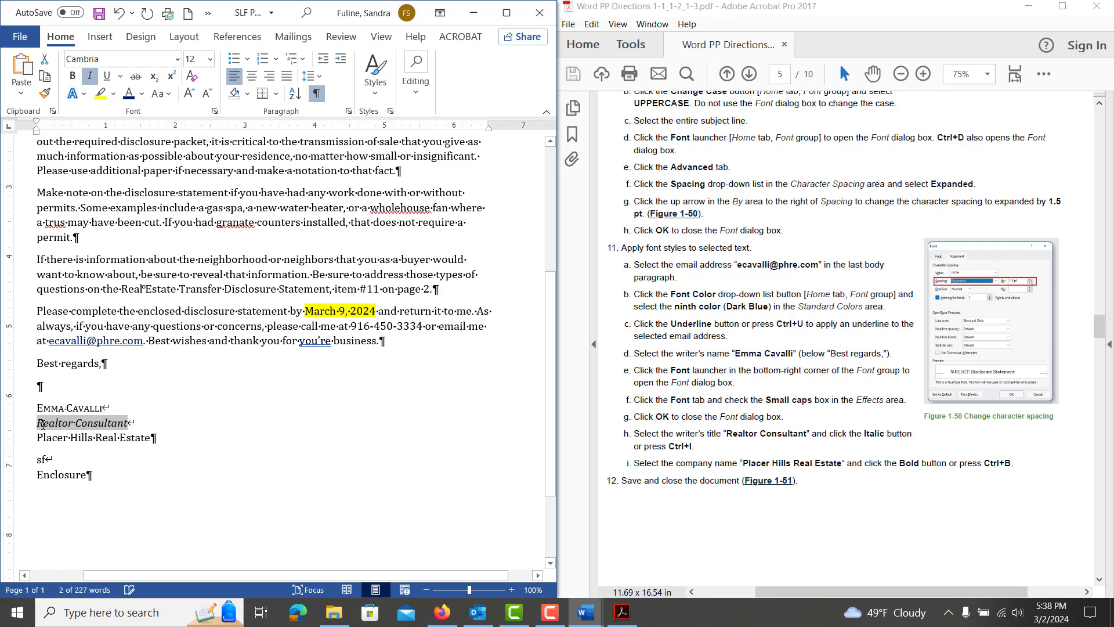
Step: Make the company name "Placer Hills Real Estate" in the signature block bold and save the letter
drag(140, 437, 31, 446)
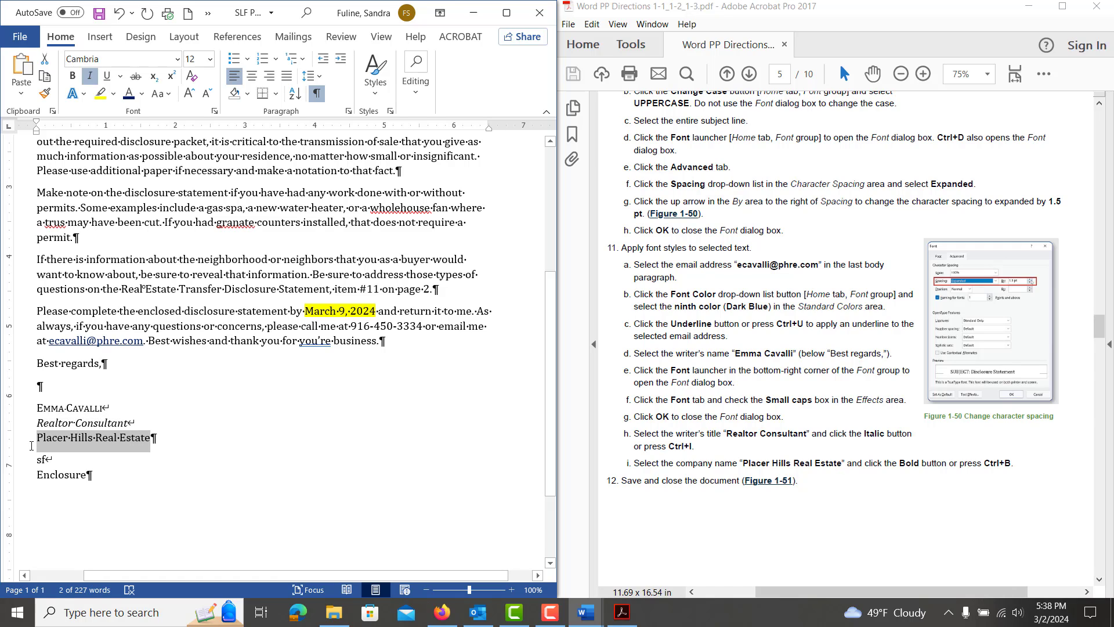
key(ctrl+b)
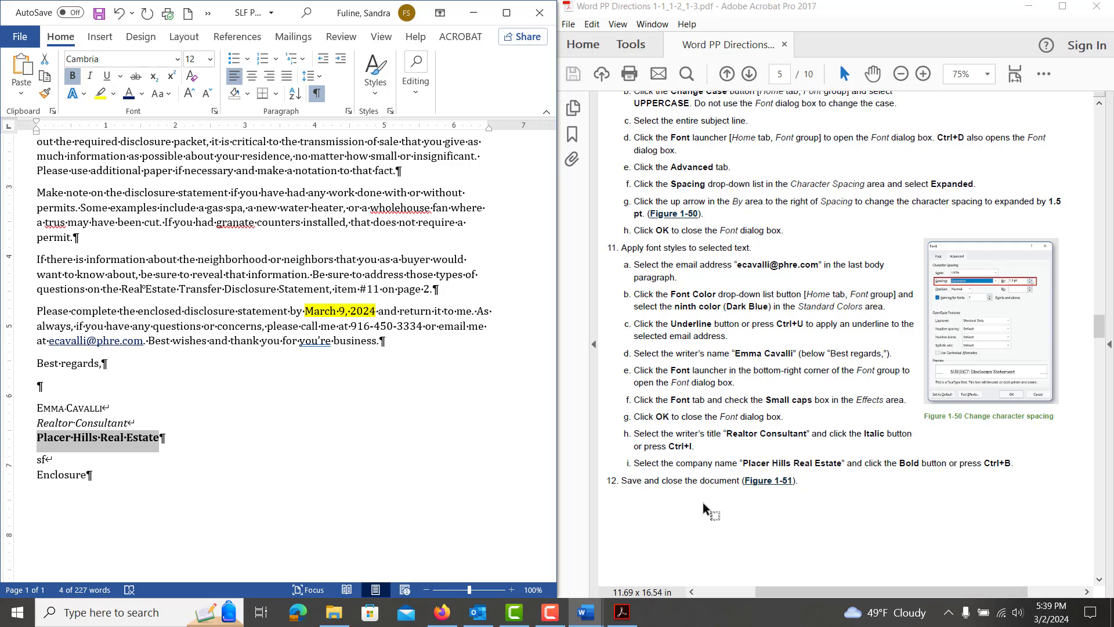
click(361, 487)
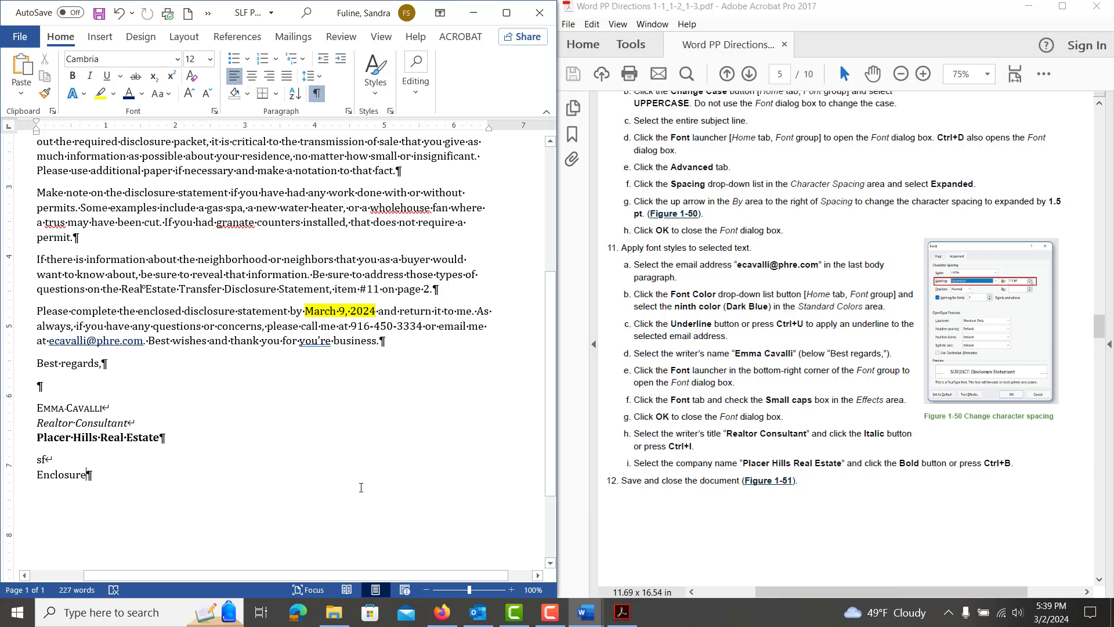
key(ctrl+s)
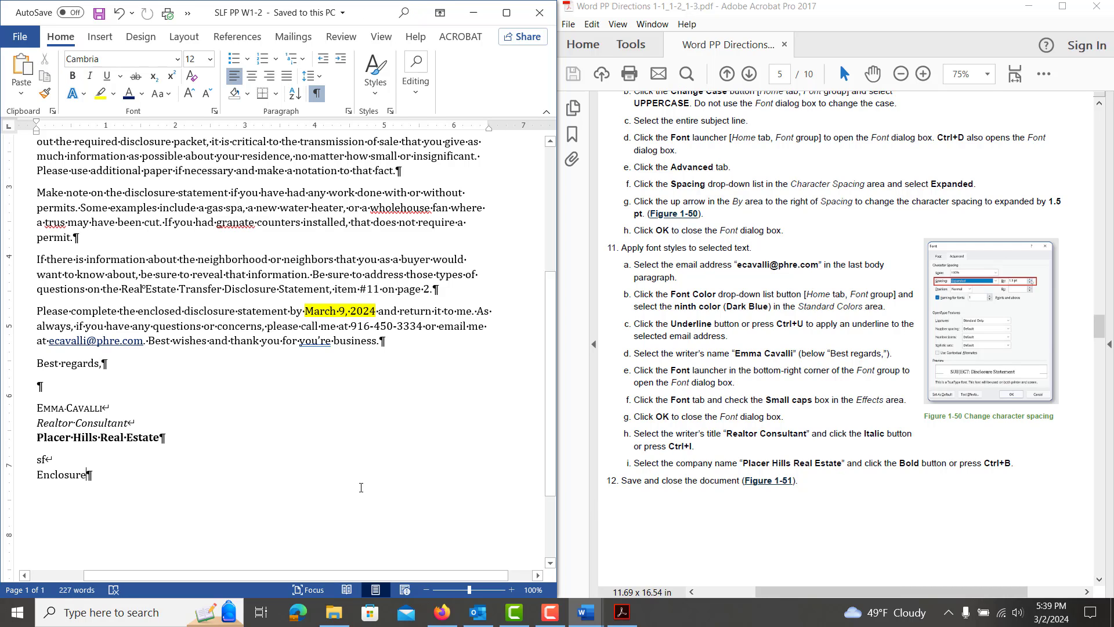
Step: Save a copy of the letter as SLF PP W1-3 in the Word Chapter 1 folder
click(26, 36)
click(47, 231)
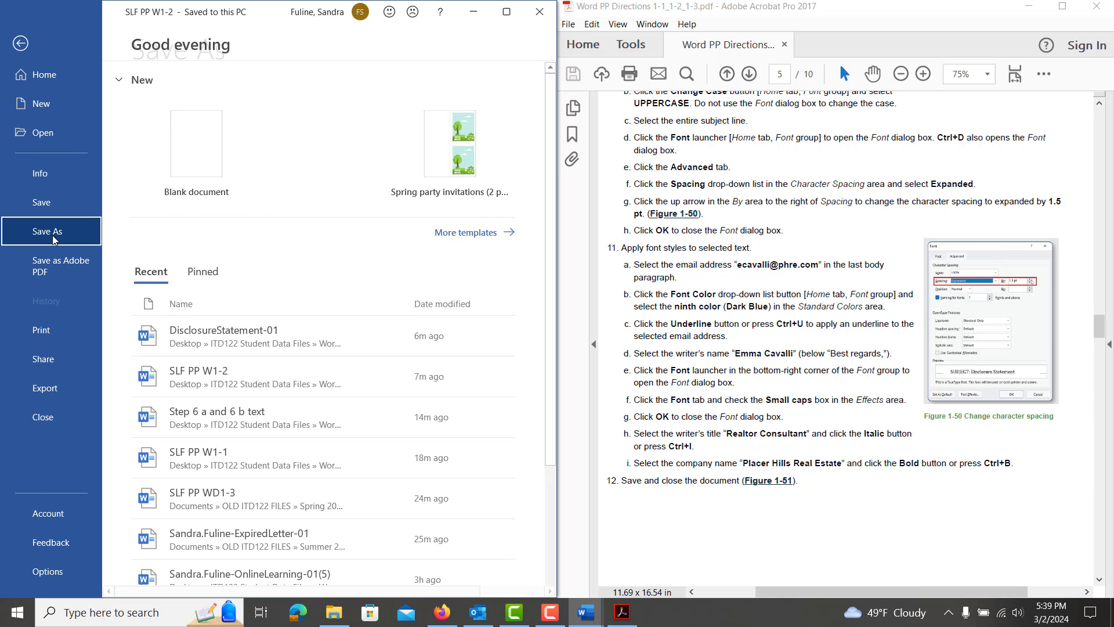
click(185, 313)
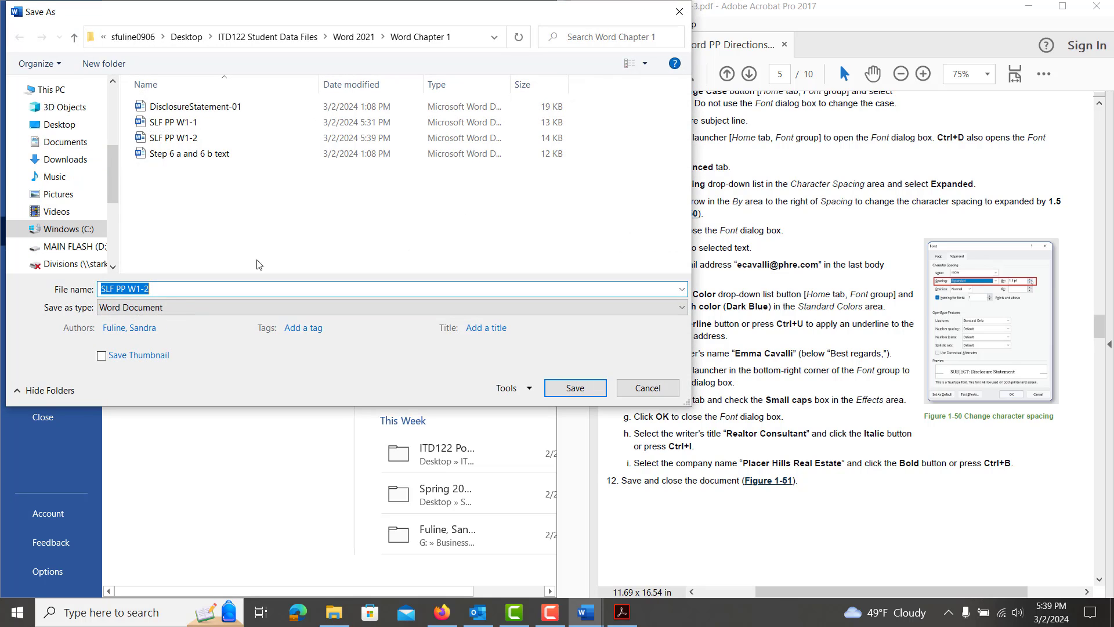
scroll(816, 391, down, 2)
scroll(816, 390, down, 6)
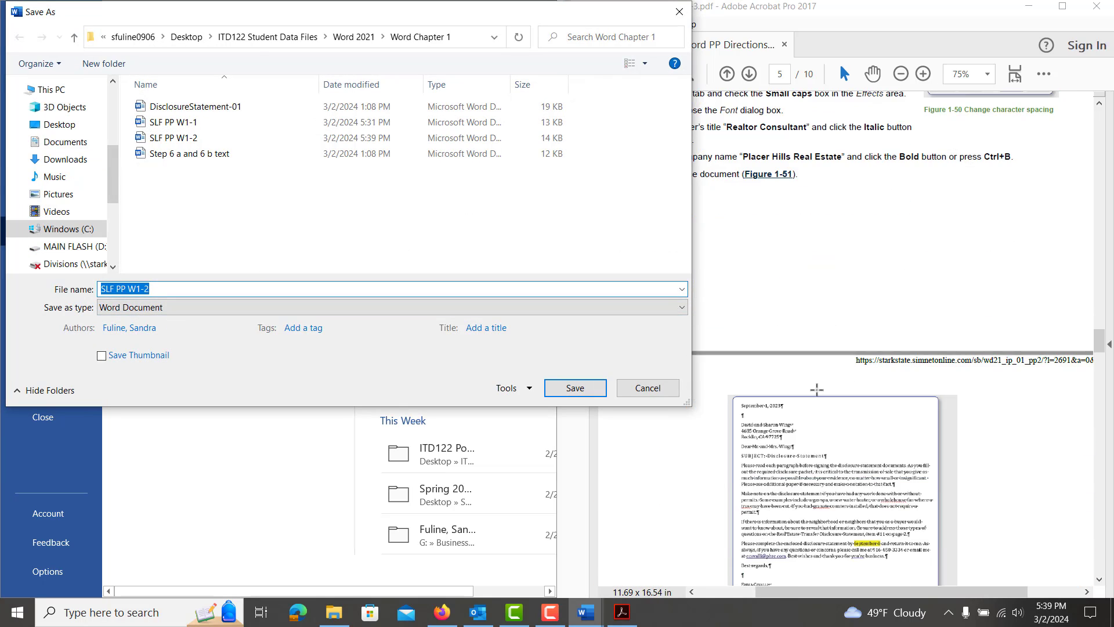
scroll(817, 390, down, 2)
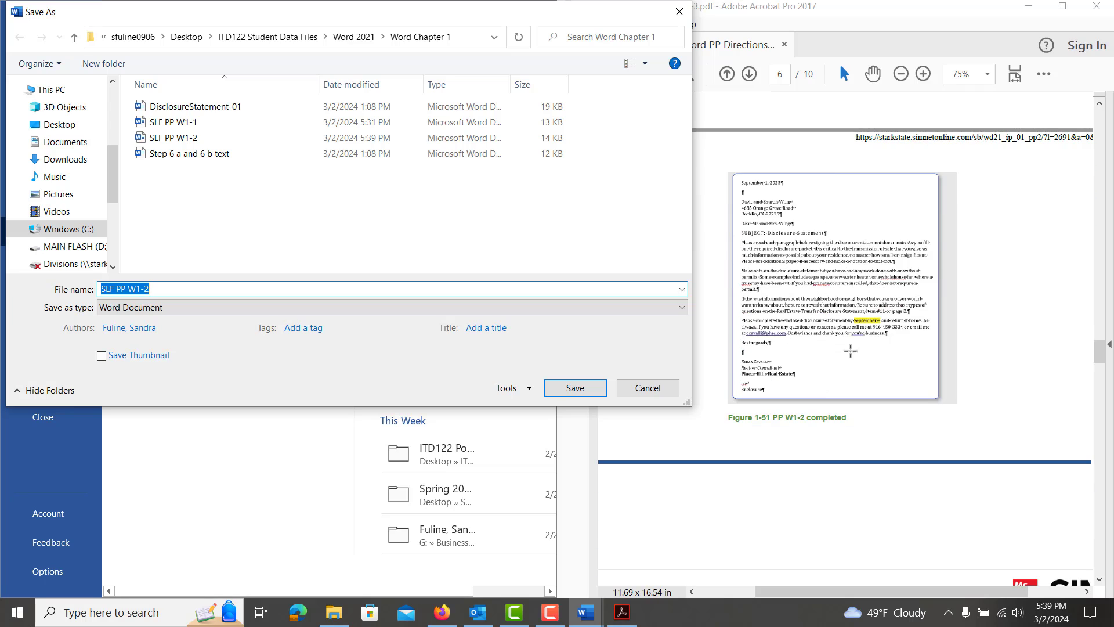
scroll(816, 390, down, 10)
scroll(815, 332, down, 10)
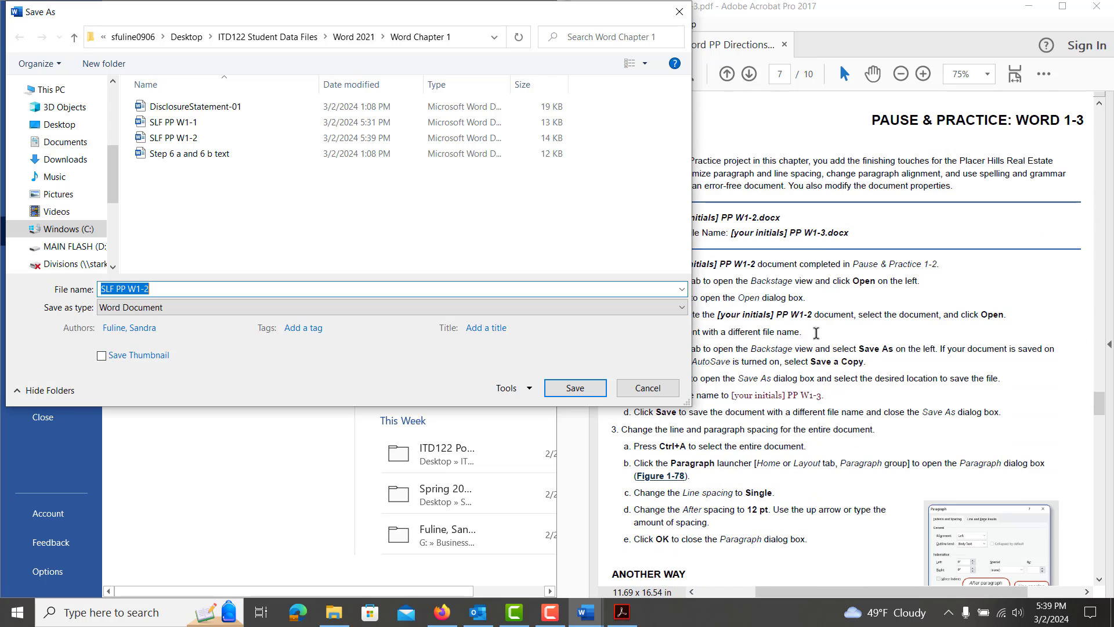
click(168, 290)
key(BackSpace)
text(3)
key(Return)
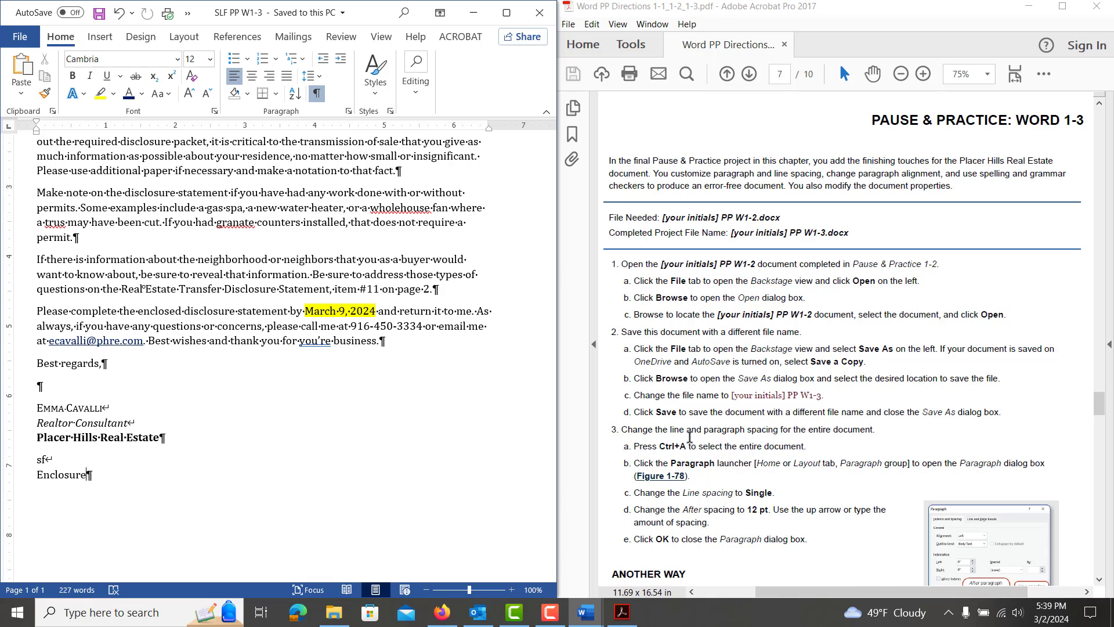
Step: Set the entire document's line spacing to Single and its After paragraph spacing to 12 pt
scroll(690, 453, down, 6)
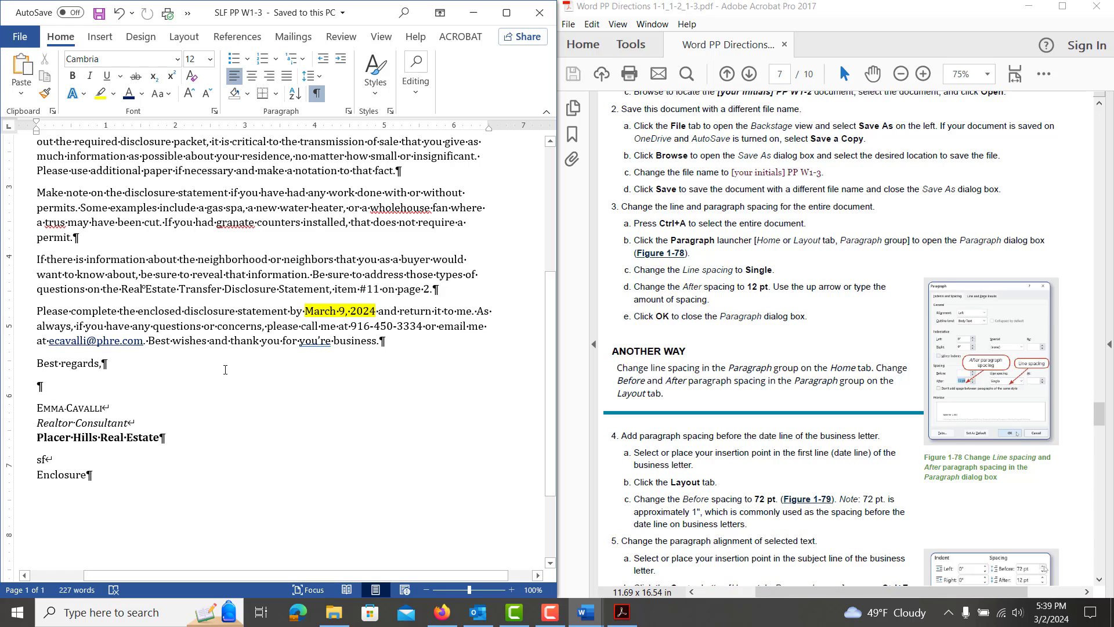
key(ctrl+a)
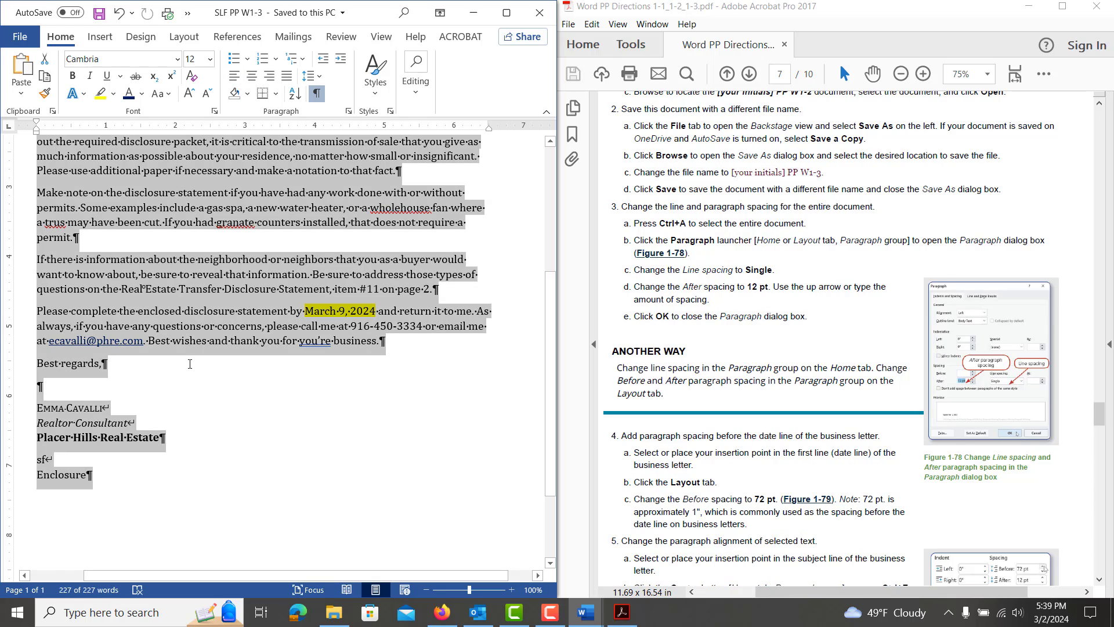
click(349, 112)
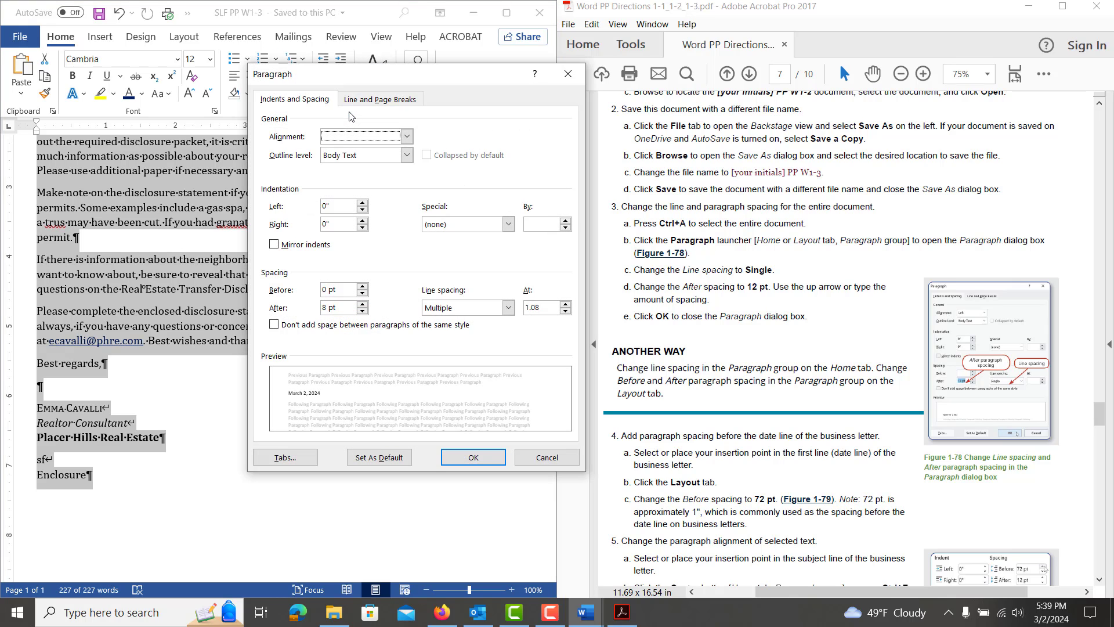
click(440, 309)
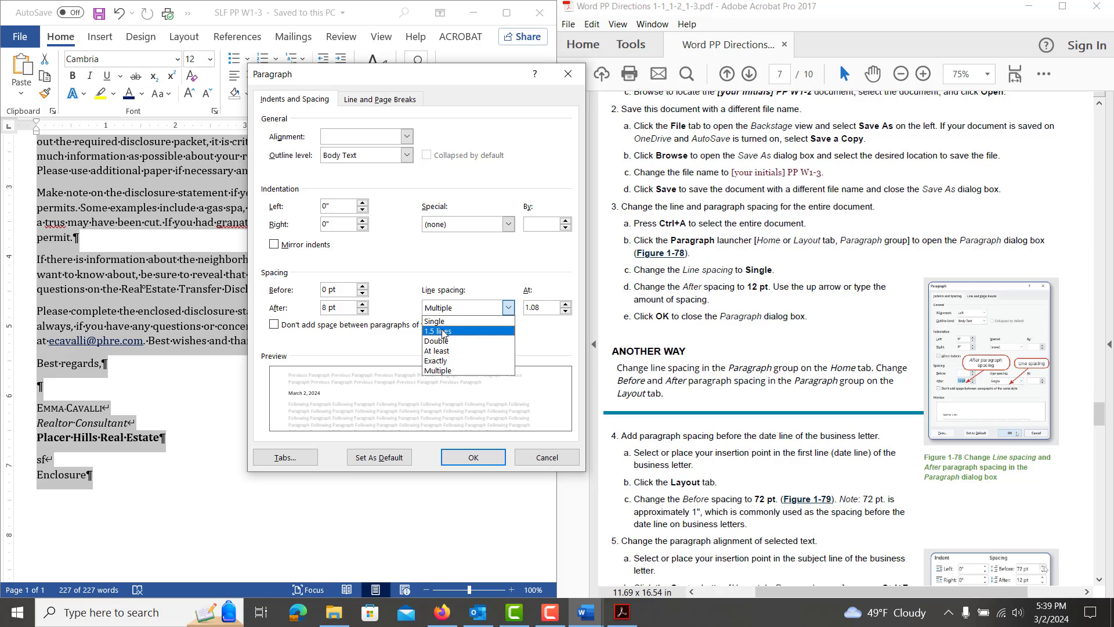
click(441, 322)
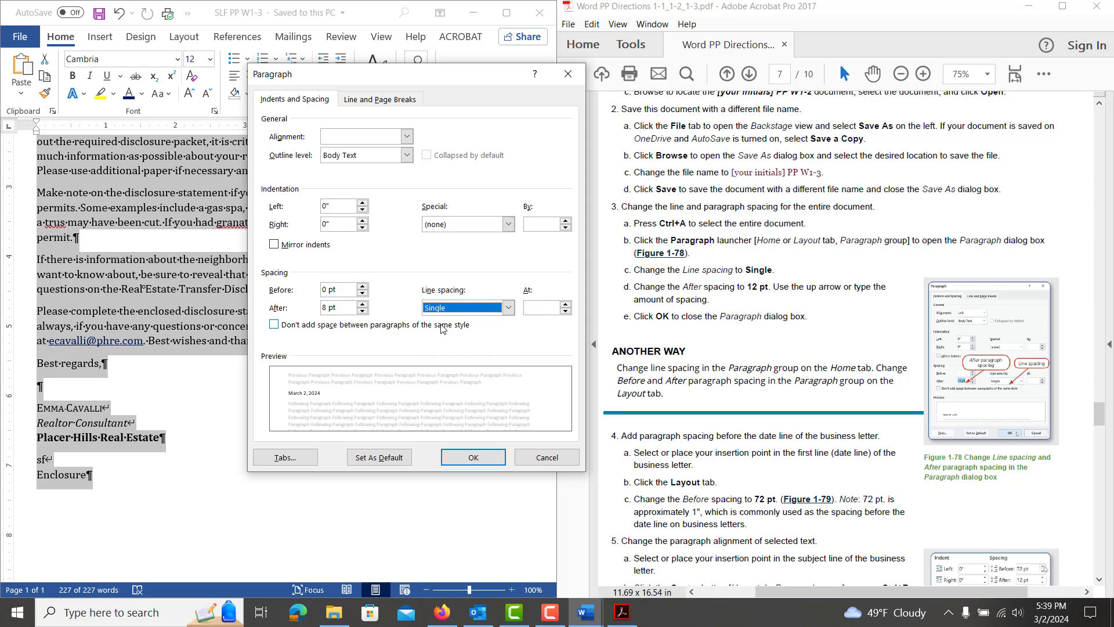
click(364, 305)
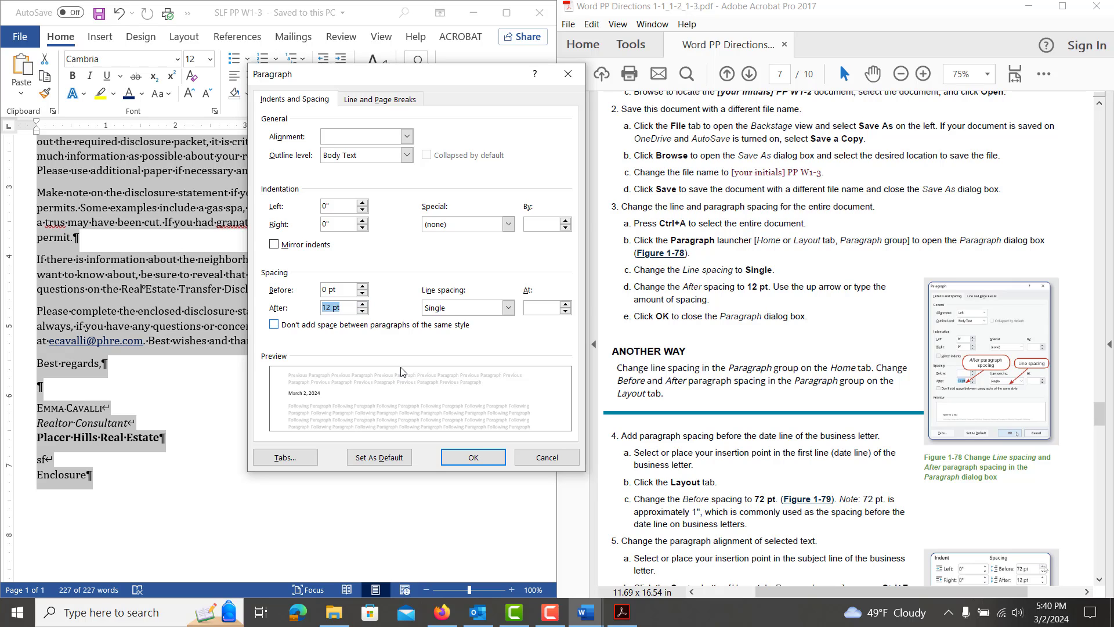
click(481, 458)
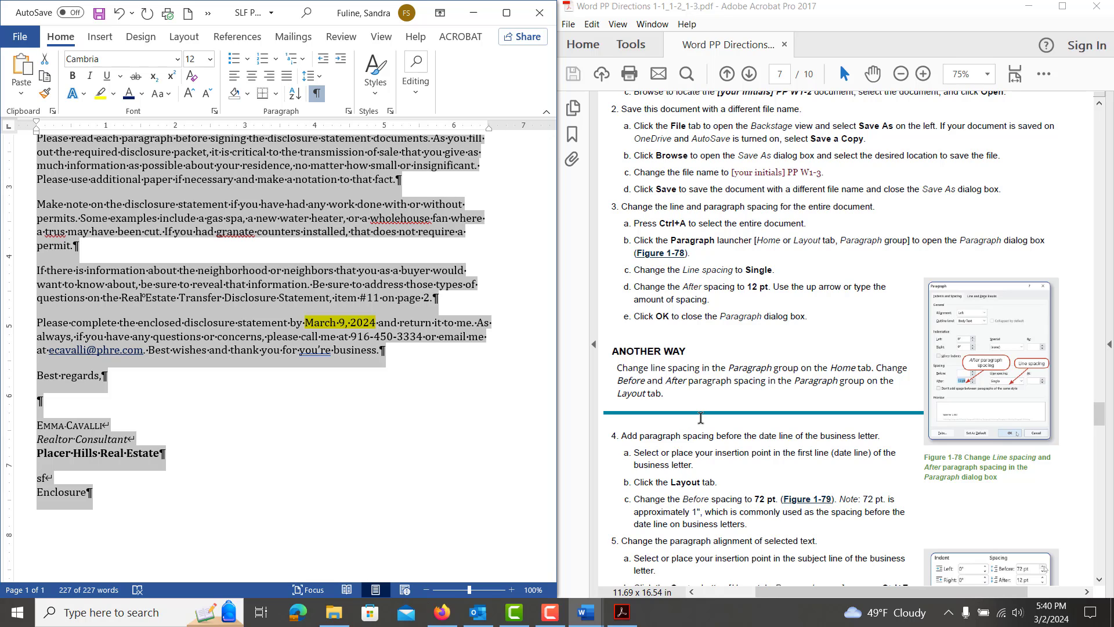
Step: Set the Before paragraph spacing of the date line to 72 pt
scroll(700, 418, down, 3)
scroll(700, 418, down, 3)
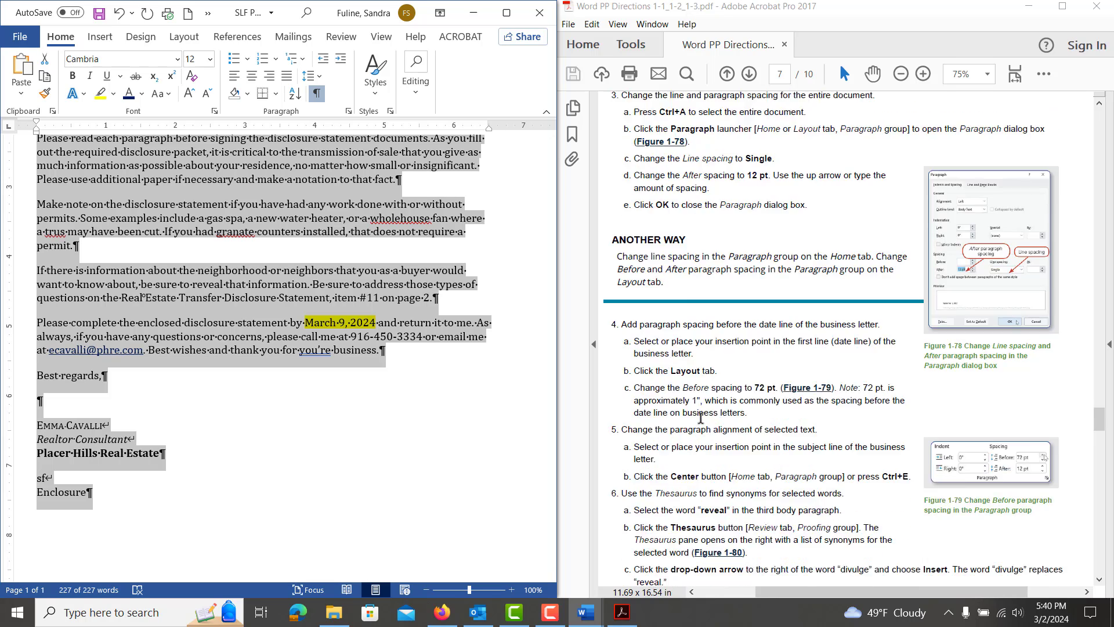
scroll(701, 418, down, 2)
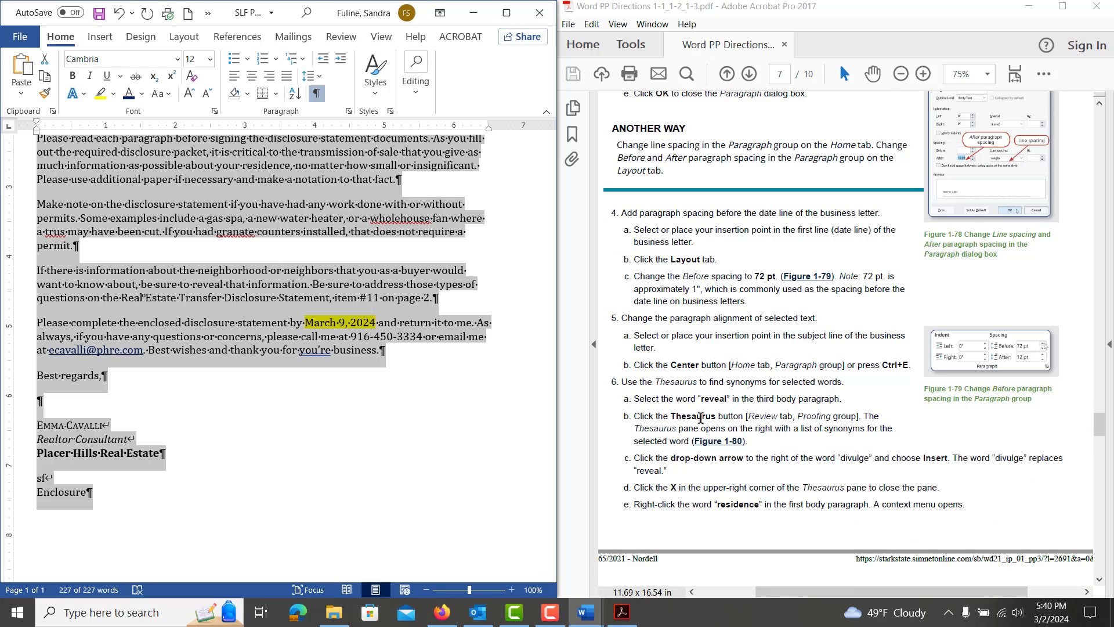
scroll(234, 376, up, 5)
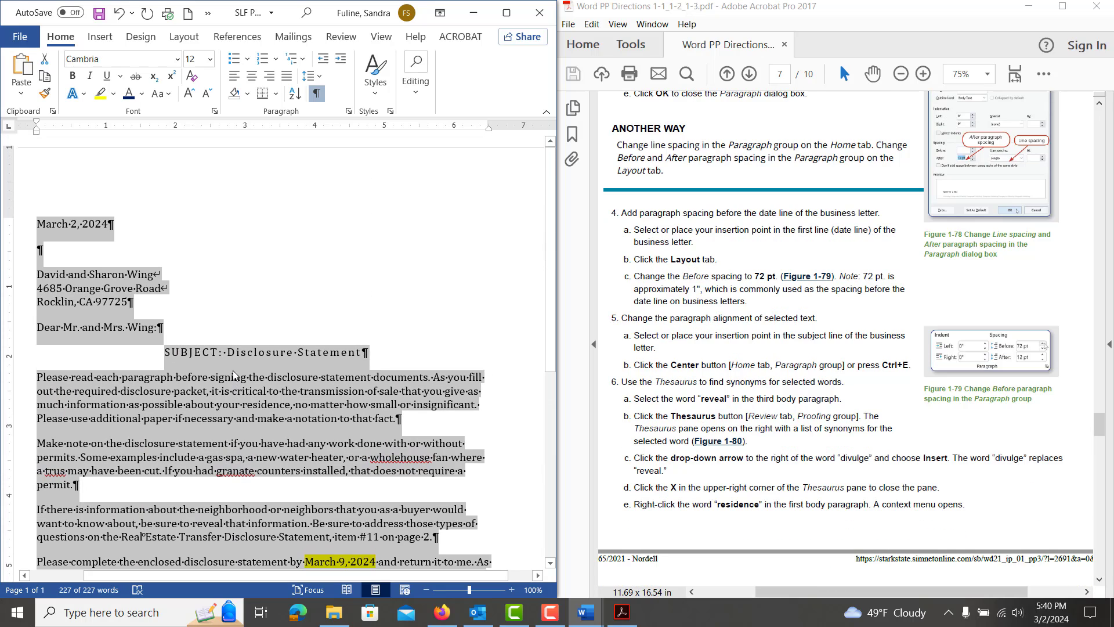
click(40, 226)
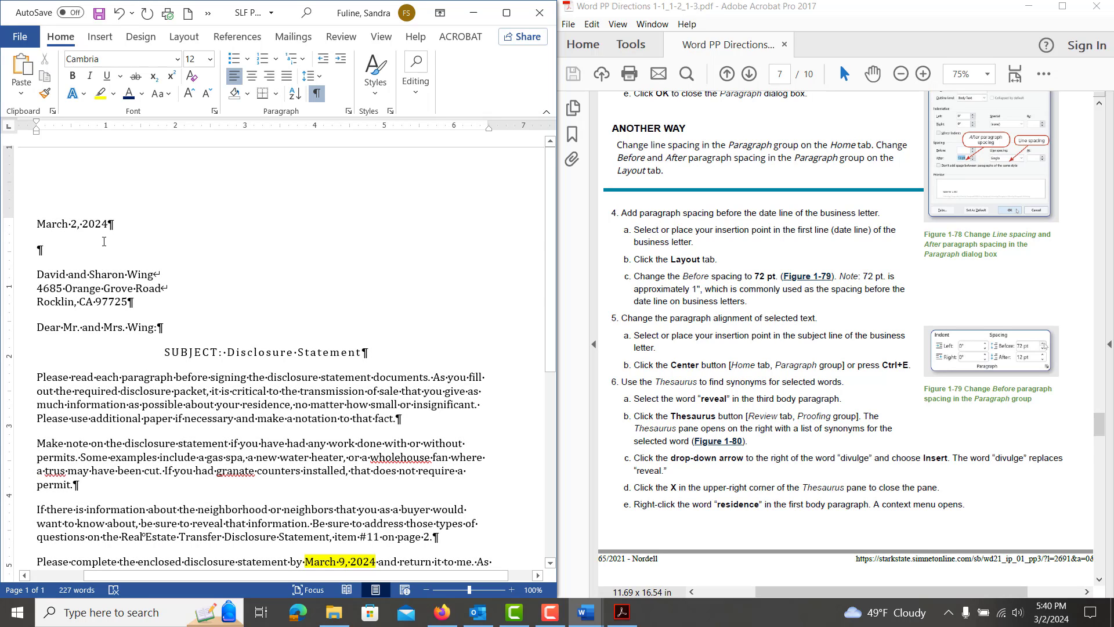
click(183, 37)
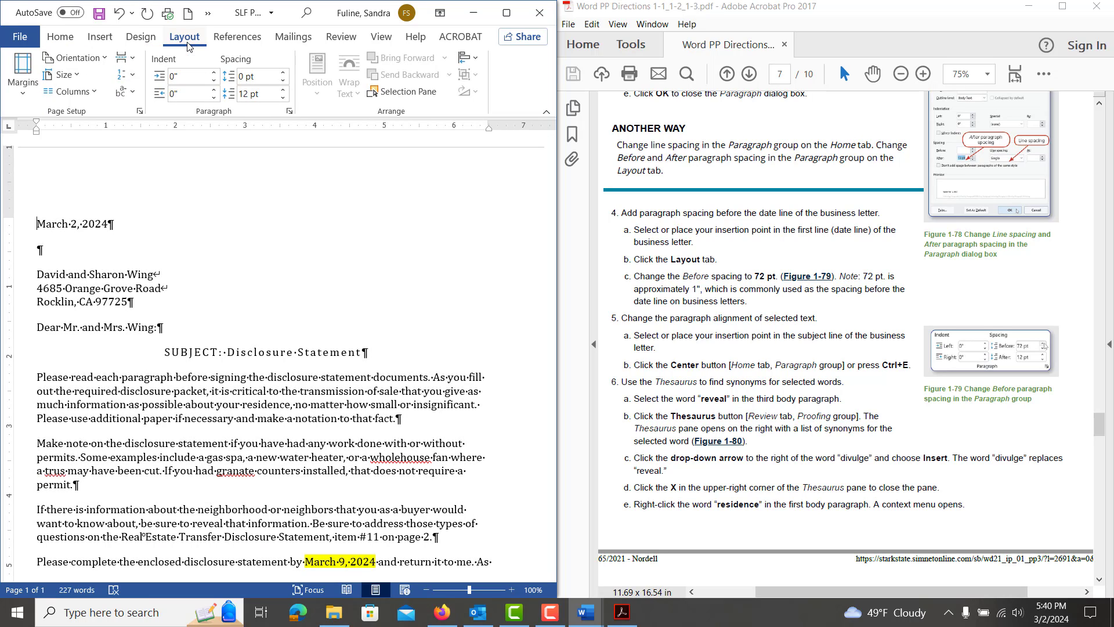
click(284, 73)
click(284, 73)
click(283, 73)
click(283, 73)
click(284, 74)
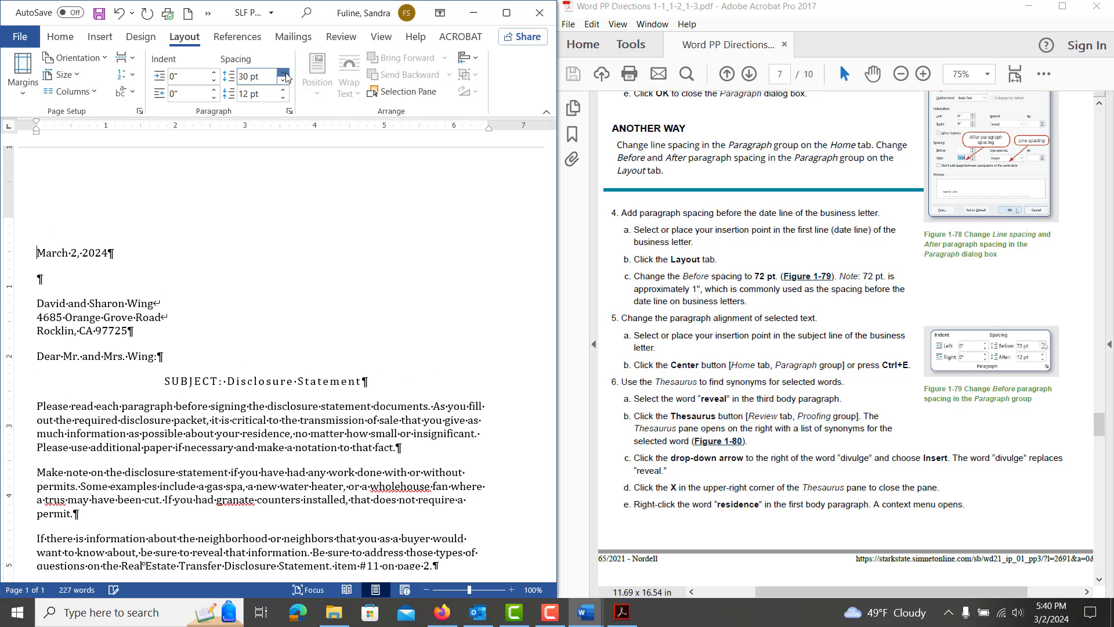
click(284, 74)
click(284, 74)
click(284, 74)
click(284, 74)
click(284, 74)
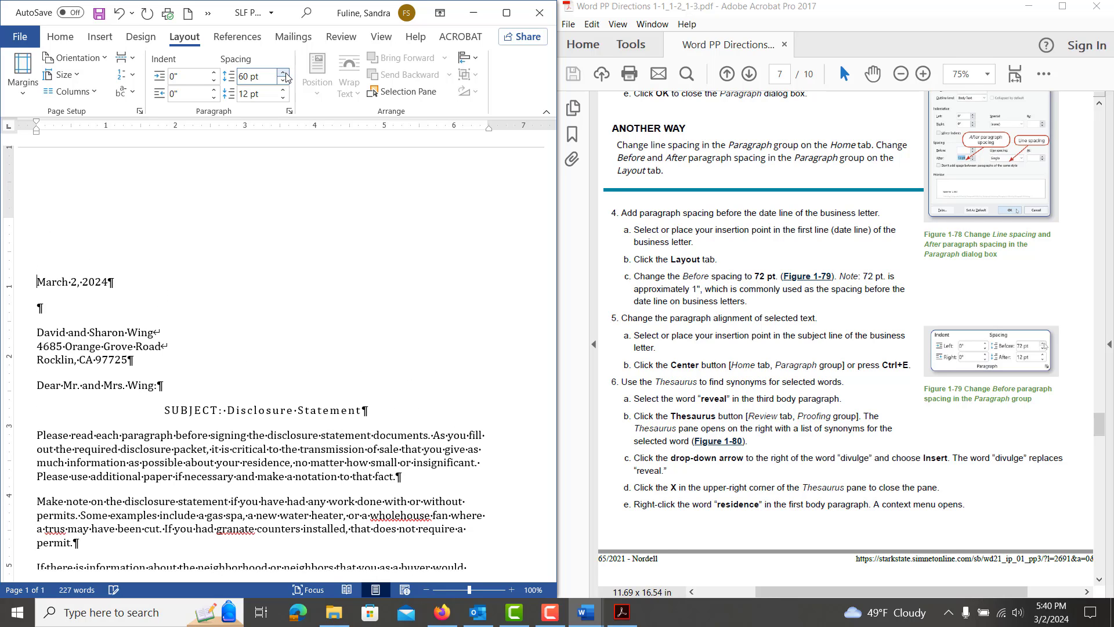
click(285, 73)
click(284, 73)
click(285, 74)
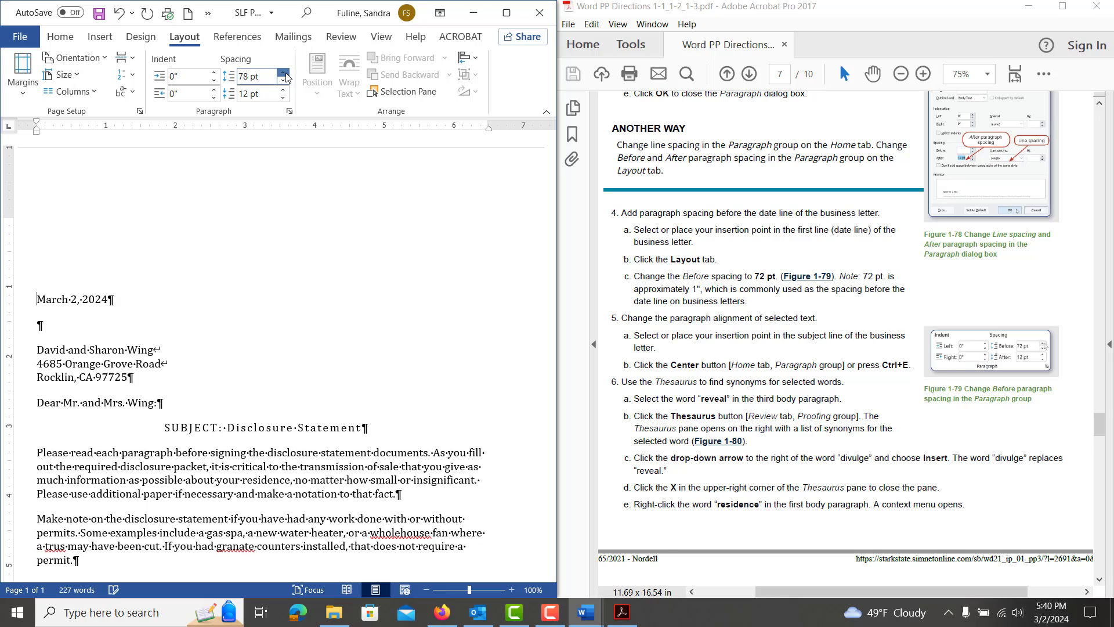
click(285, 74)
click(284, 74)
click(285, 74)
click(284, 73)
click(285, 74)
click(285, 74)
click(284, 73)
click(284, 73)
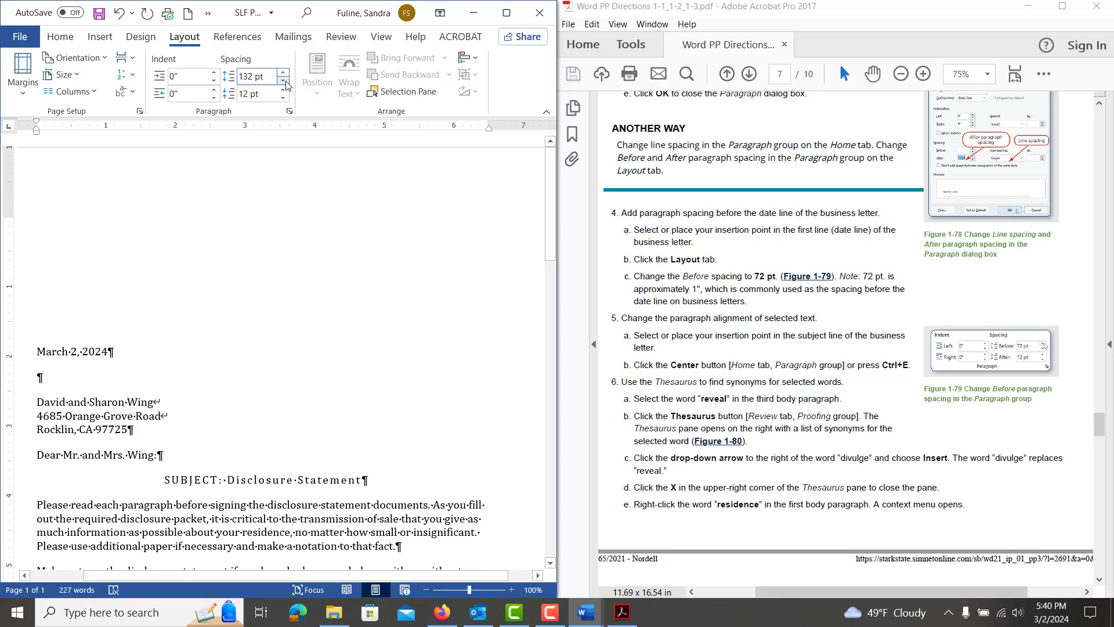
click(284, 80)
click(284, 80)
click(284, 80)
click(283, 81)
click(284, 80)
click(283, 80)
click(284, 81)
click(283, 81)
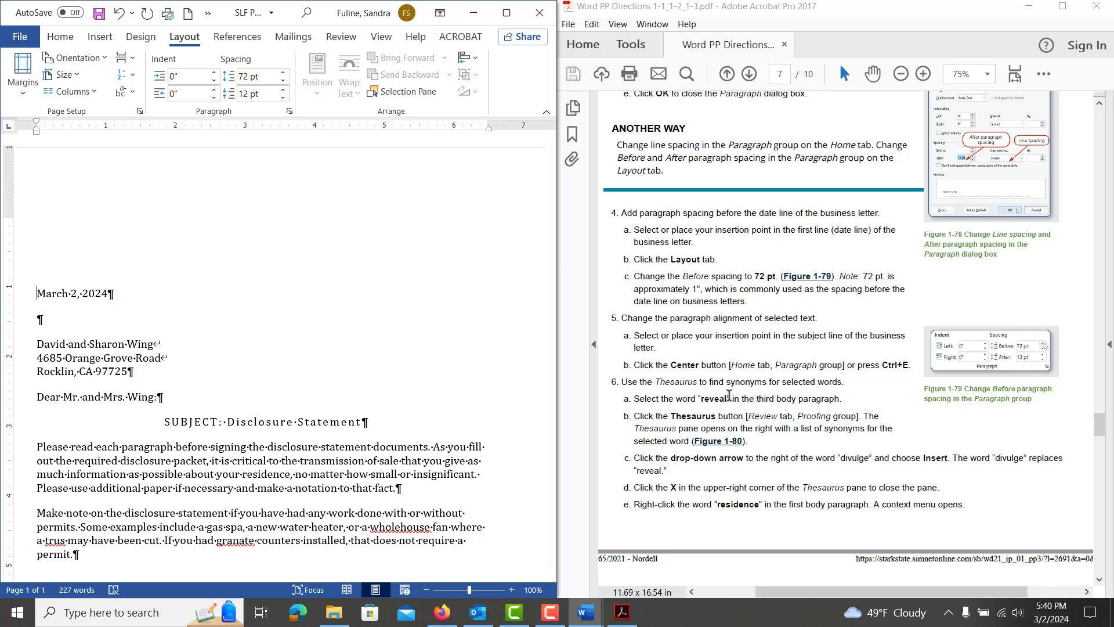
Step: Select the letter's subject line to check its paragraph alignment against the directions
scroll(730, 396, down, 3)
scroll(729, 395, down, 1)
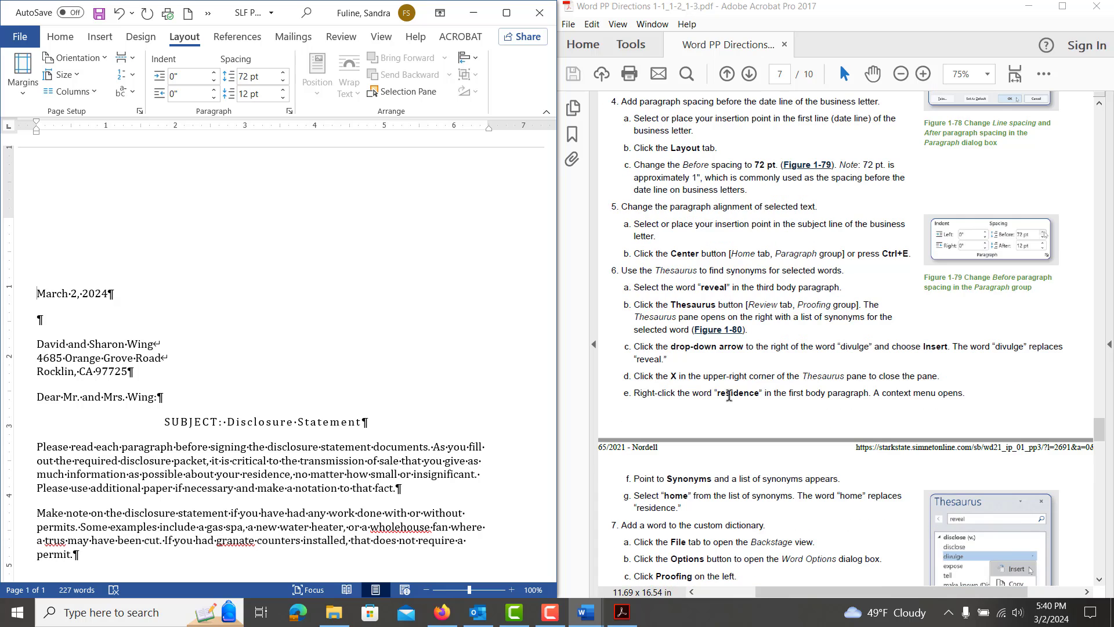
scroll(450, 410, down, 4)
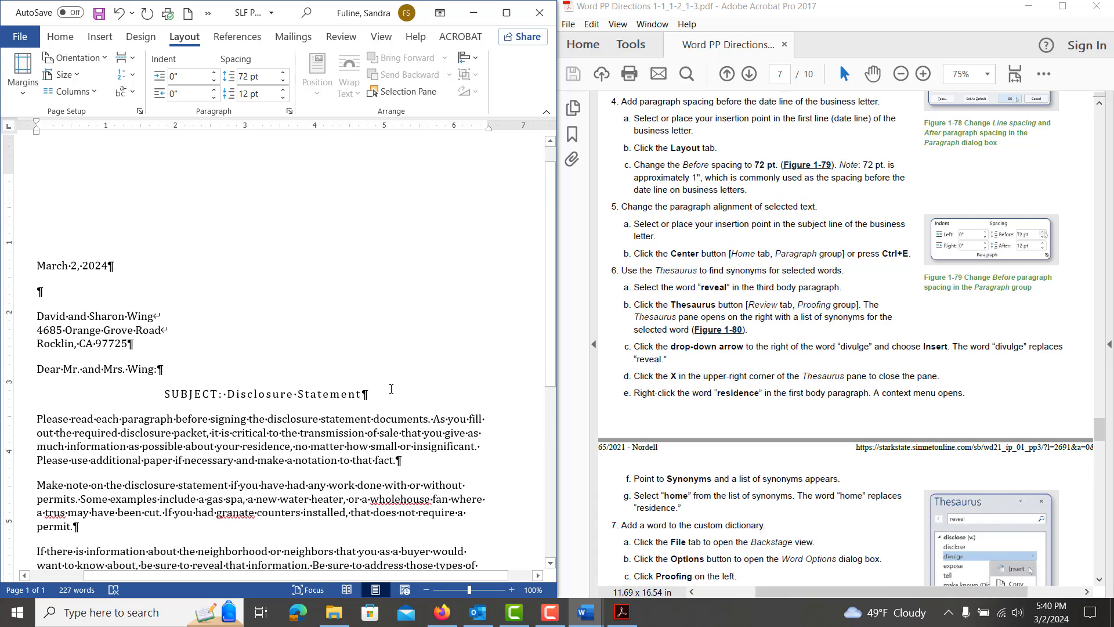
drag(365, 291, 164, 291)
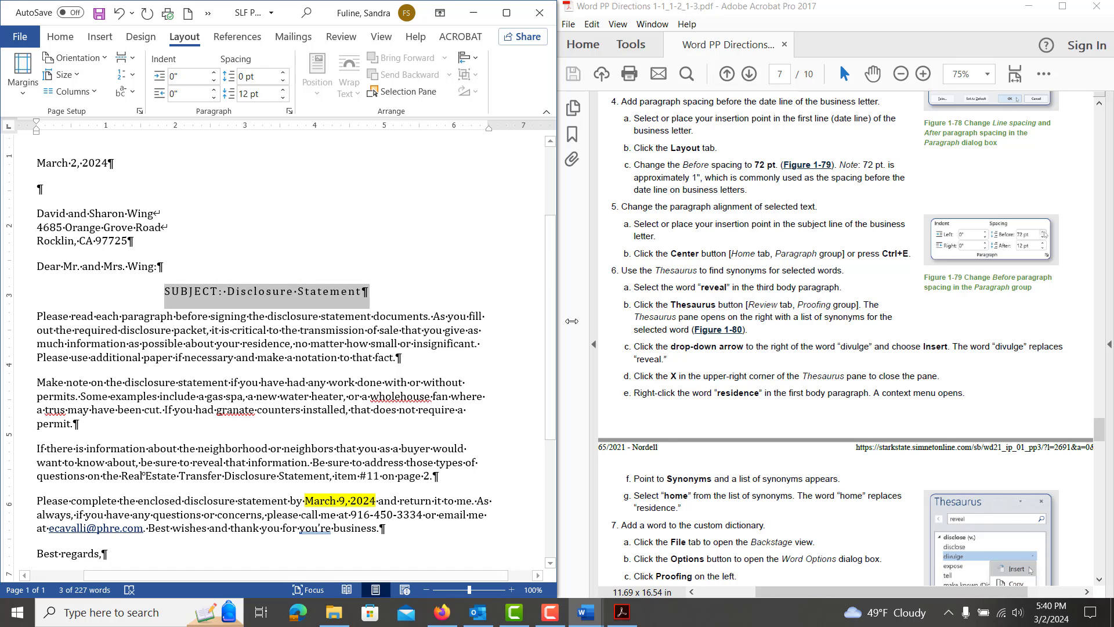
scroll(754, 347, down, 2)
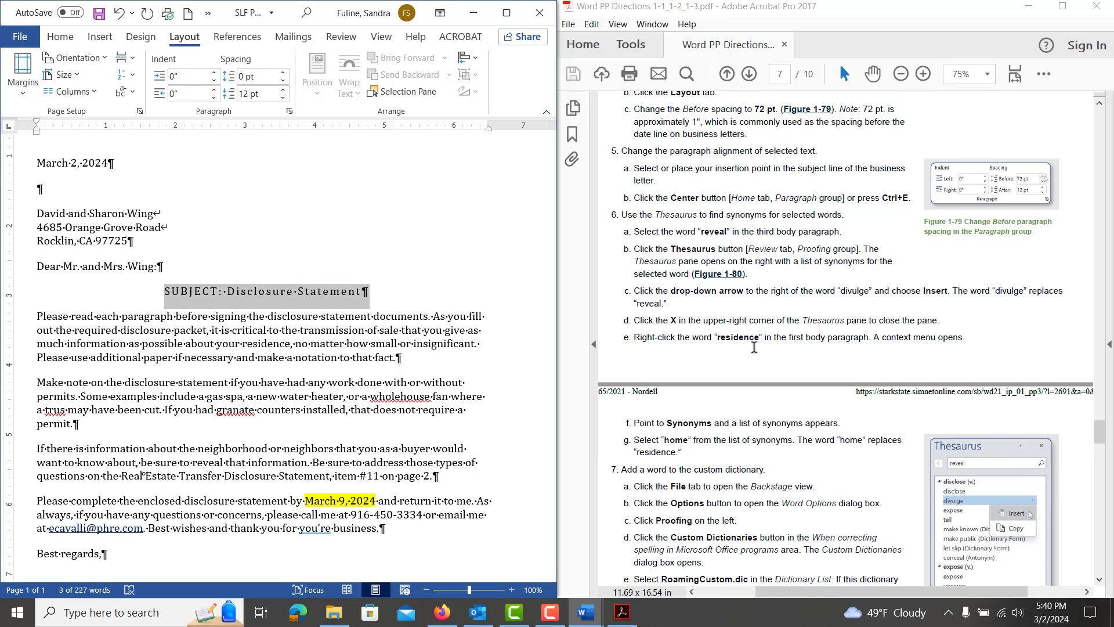
scroll(754, 347, down, 1)
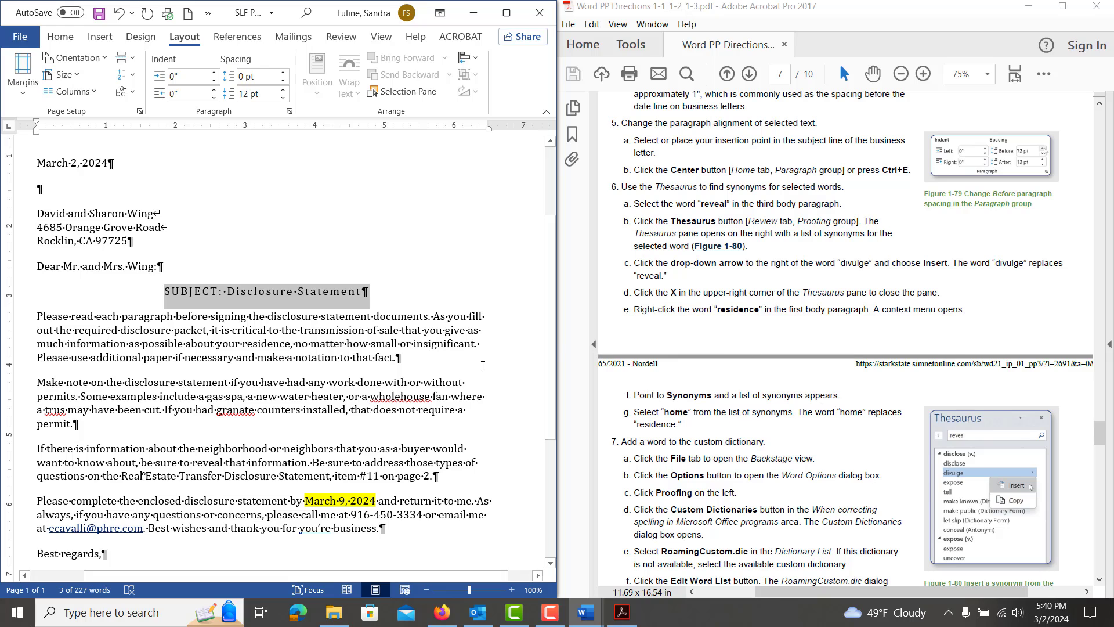
Step: Replace the word "reveal" in the third body paragraph with the synonym "divulge"
scroll(483, 365, down, 3)
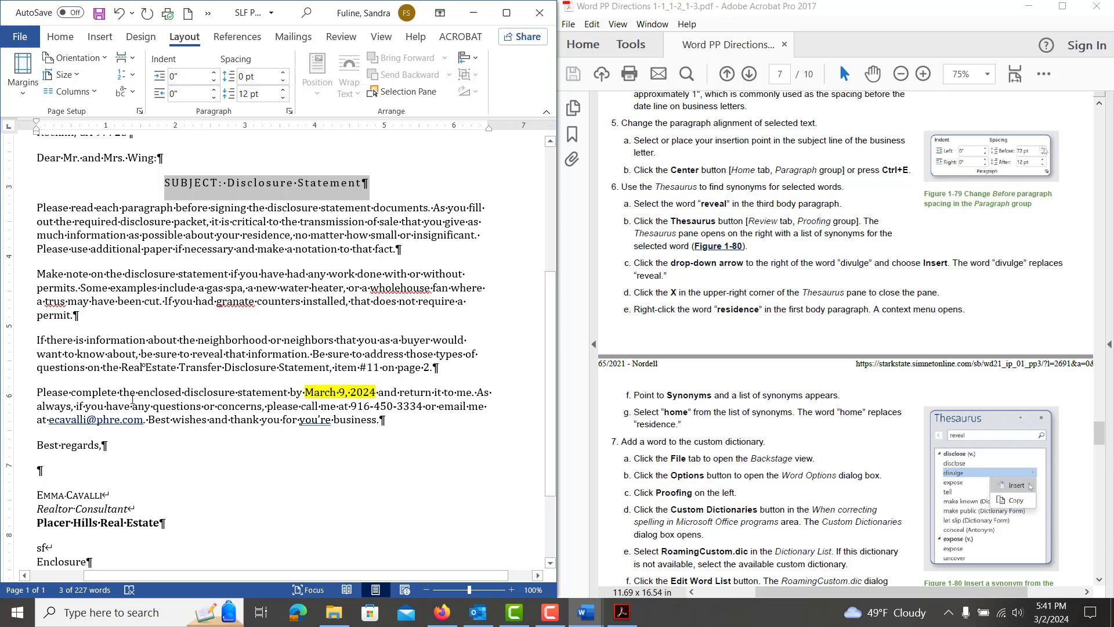
click(125, 354)
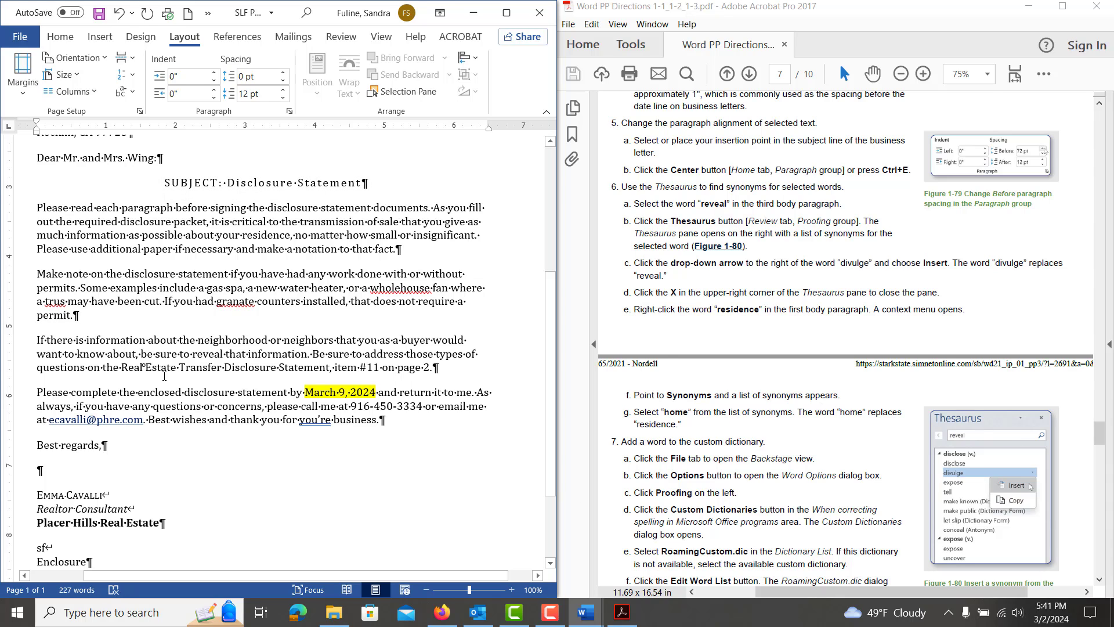
drag(192, 354, 225, 354)
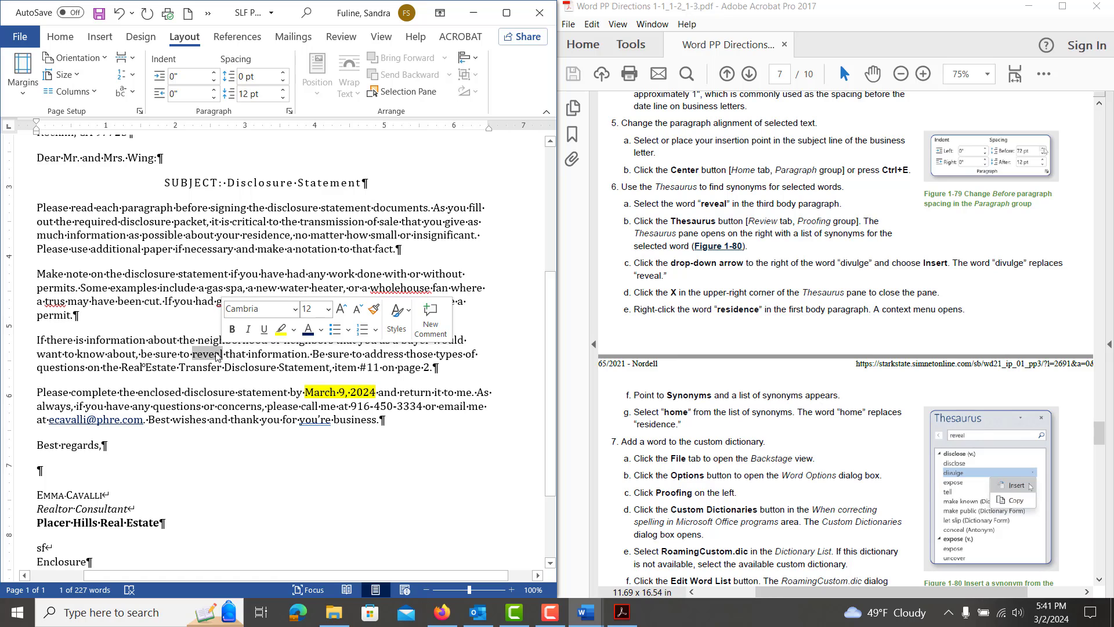
right_click(222, 353)
mouse_move(263, 518)
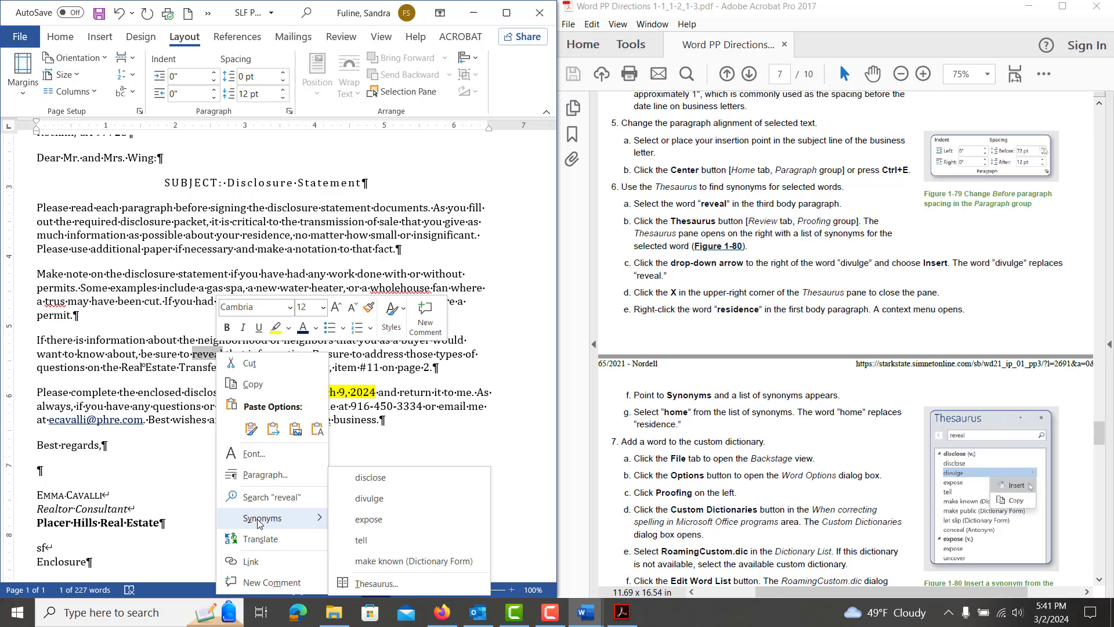
click(370, 499)
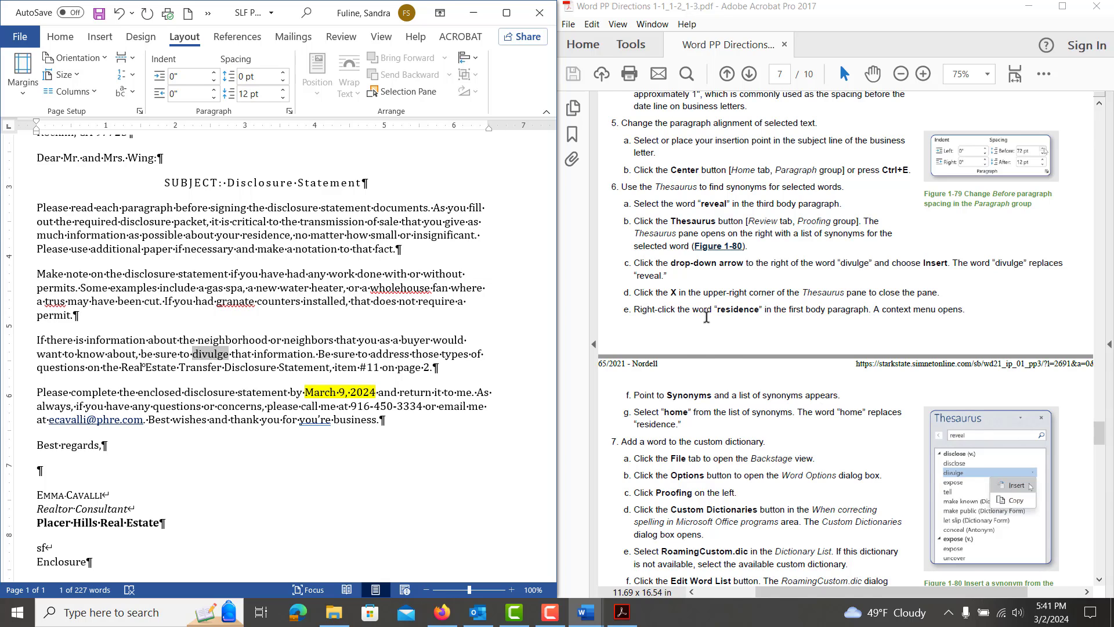
Step: Replace the word "residence" in the first body paragraph with the synonym "home"
scroll(707, 317, down, 1)
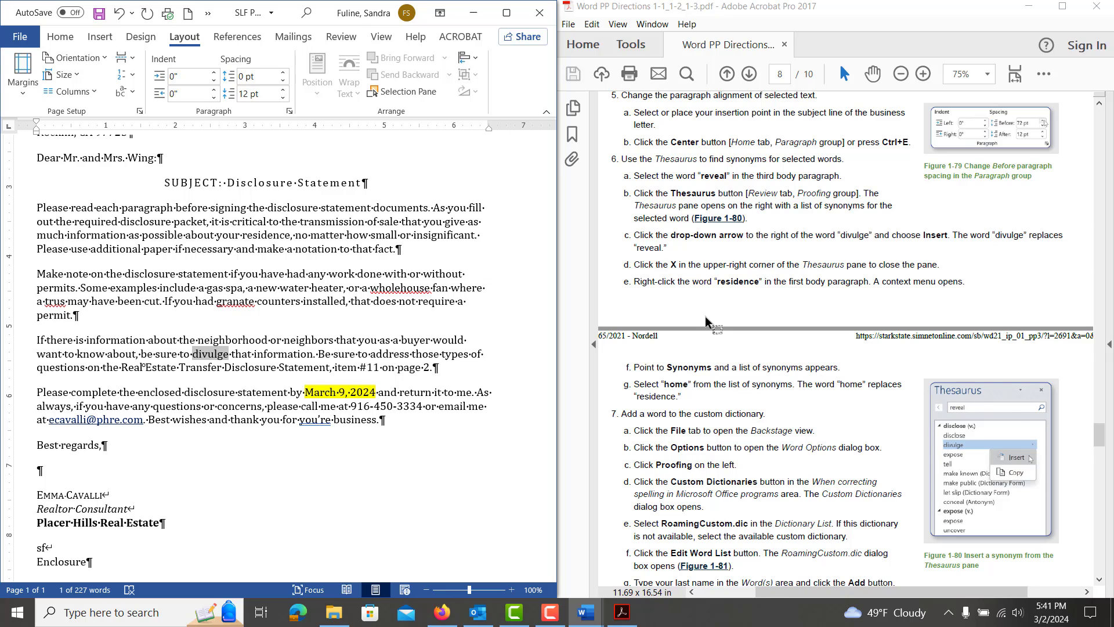
scroll(705, 316, down, 1)
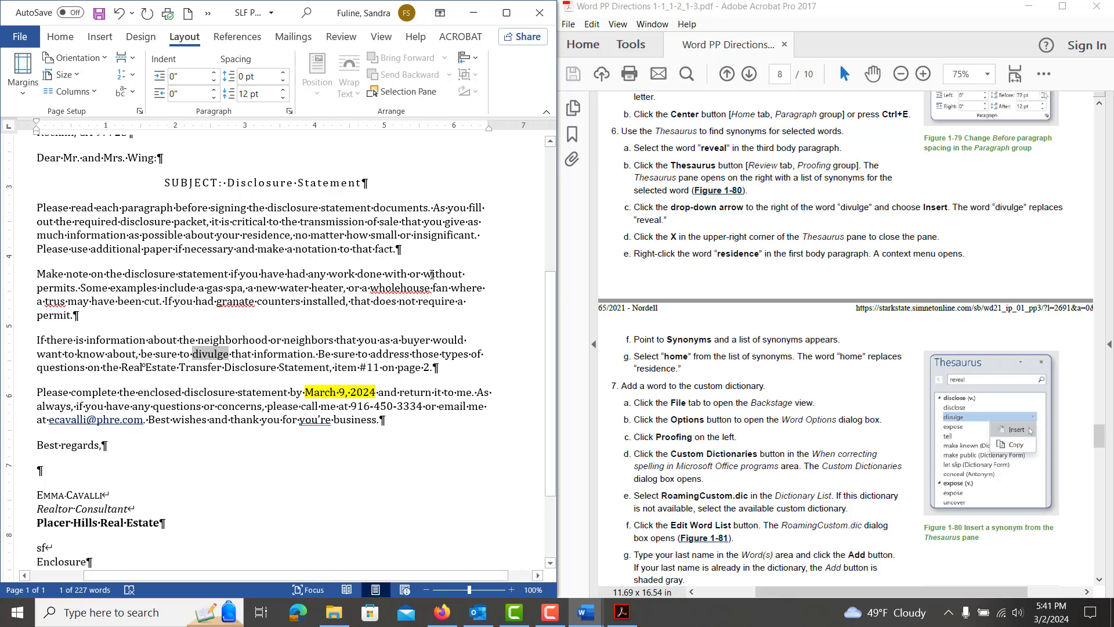
right_click(265, 238)
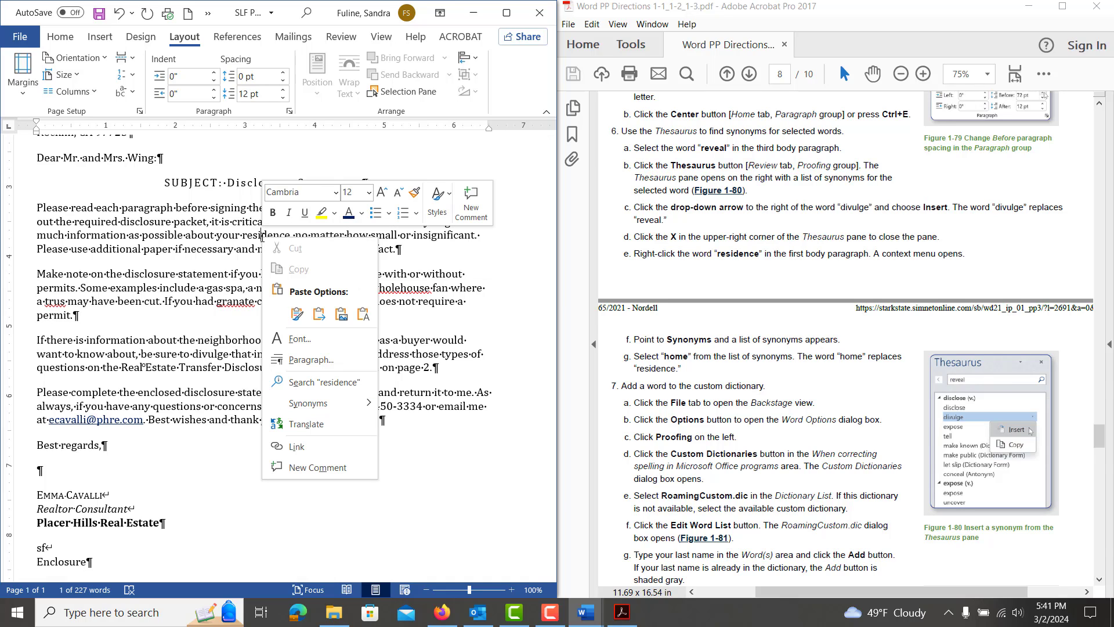
mouse_move(306, 407)
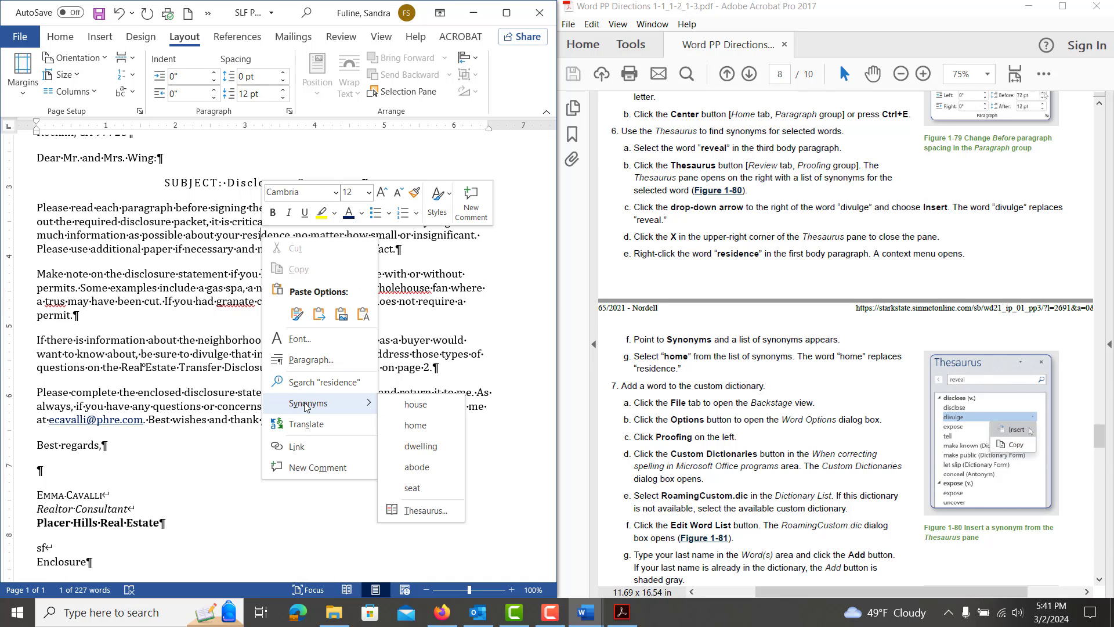
click(415, 428)
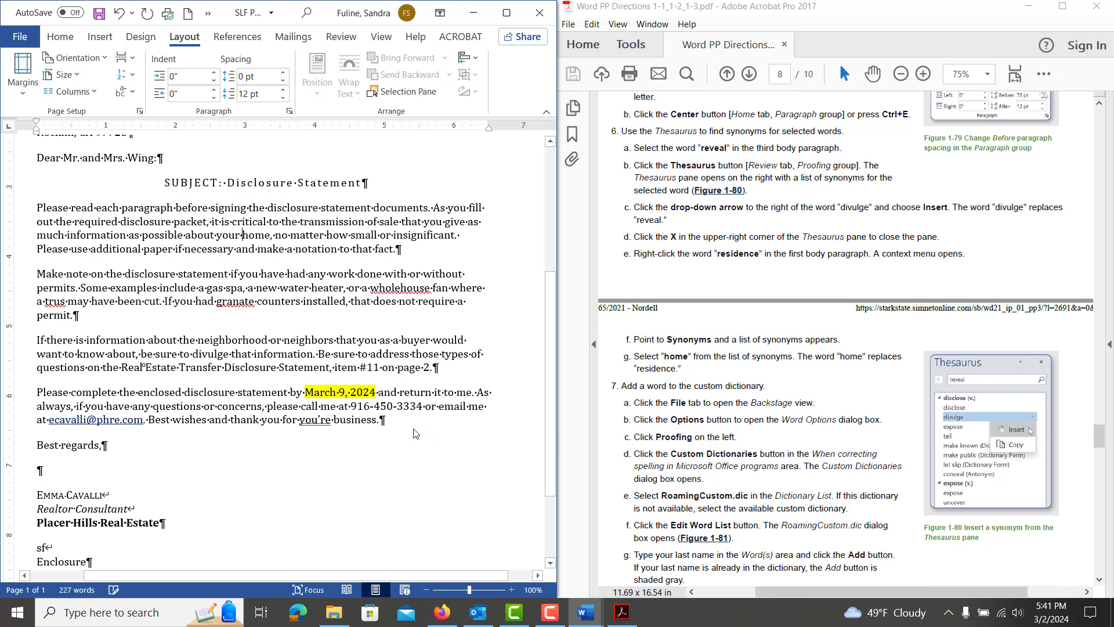
Step: Try to add your last name to the RoamingCustom.dic custom dictionary in Word's proofing options, and leave the options without saving changes
scroll(711, 432, down, 3)
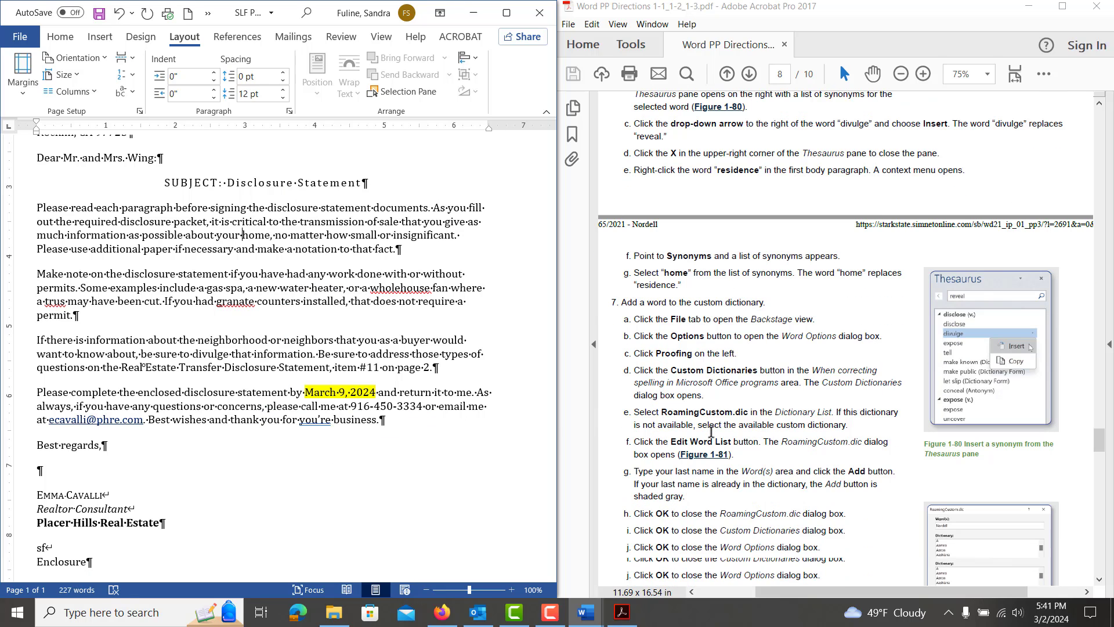
scroll(712, 432, down, 3)
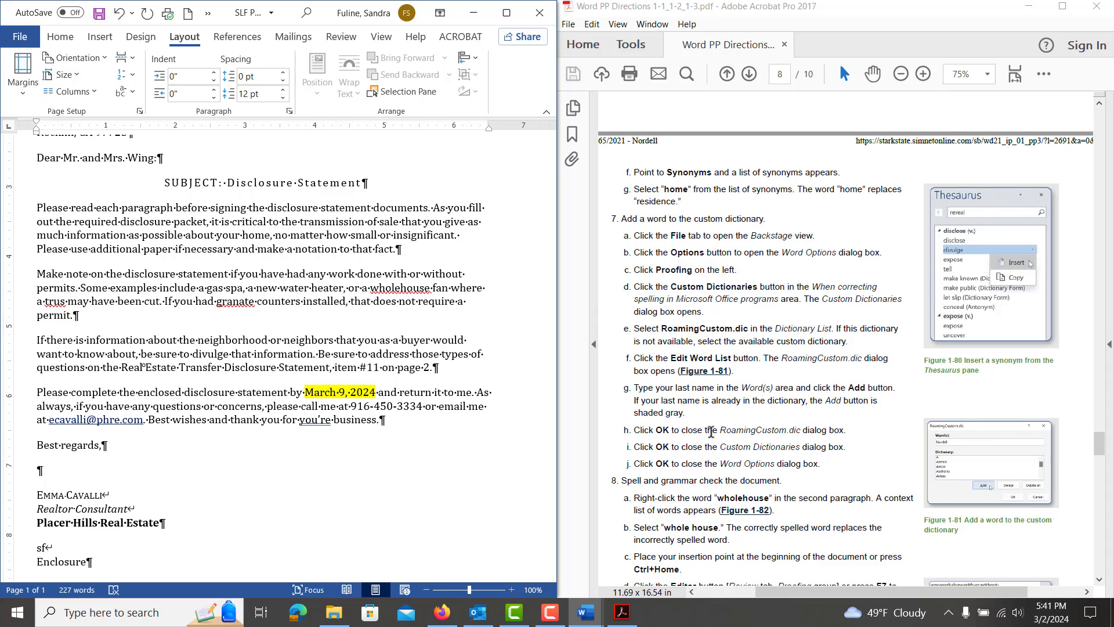
scroll(712, 433, down, 1)
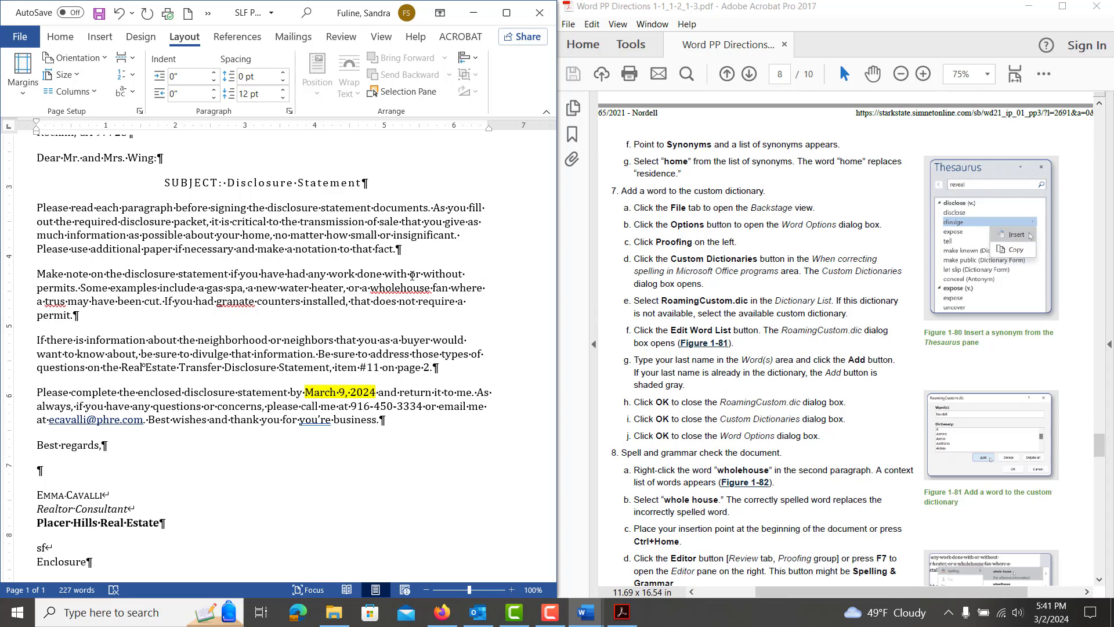
click(10, 39)
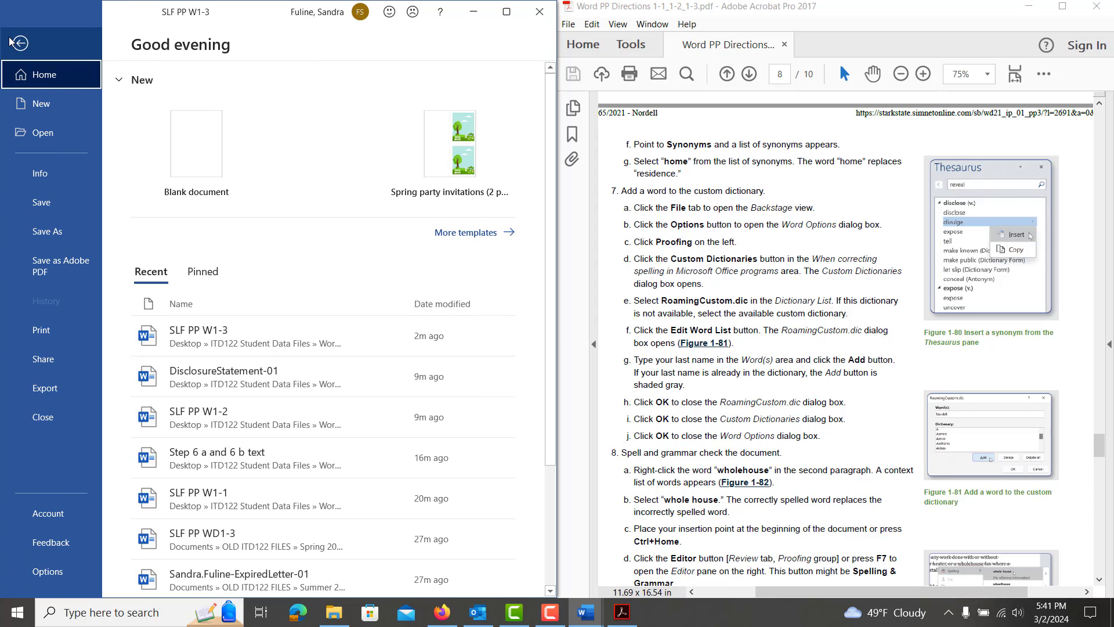
click(50, 572)
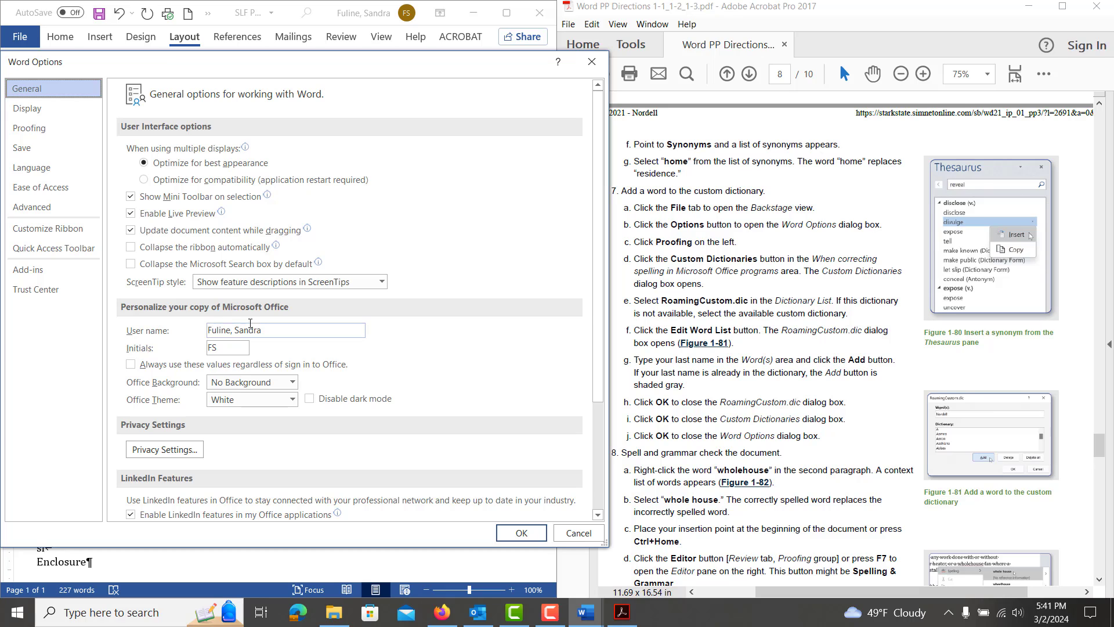
click(52, 130)
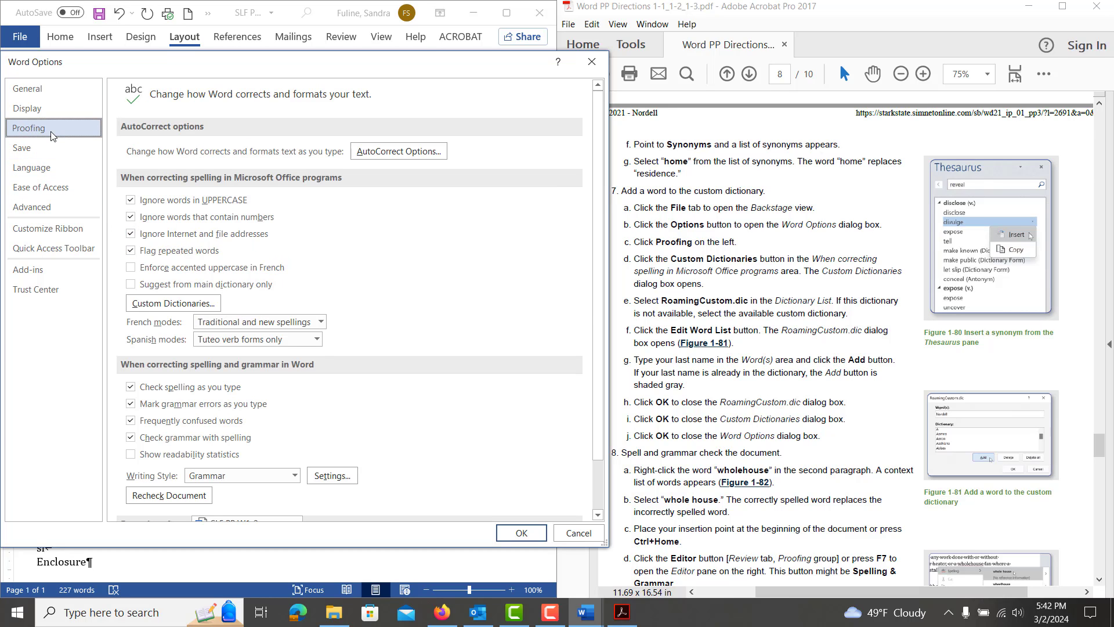
click(145, 304)
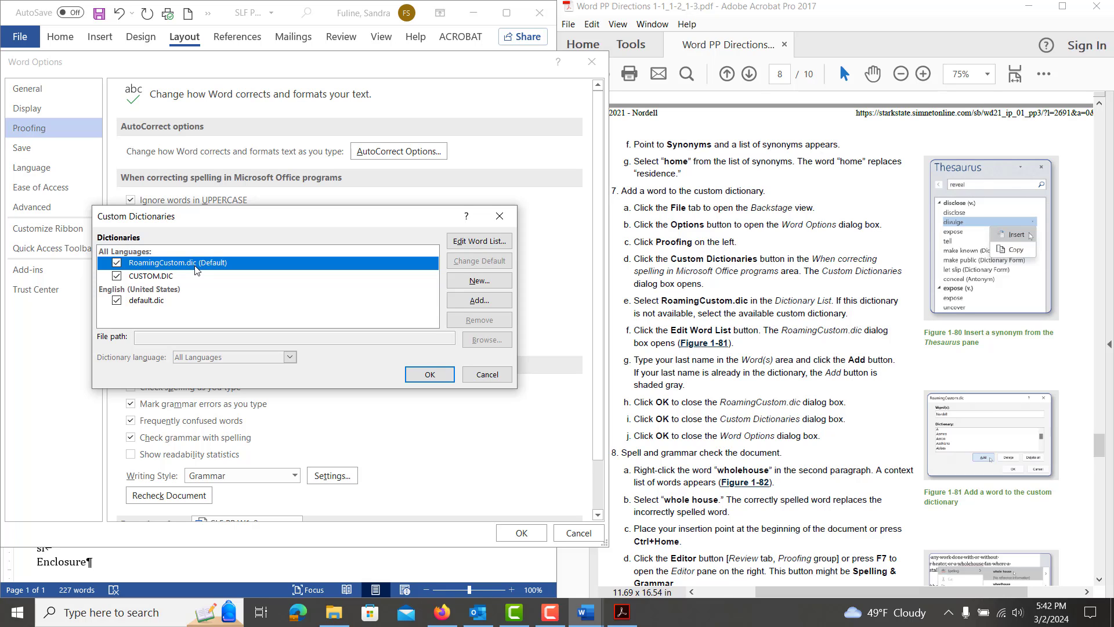
click(462, 243)
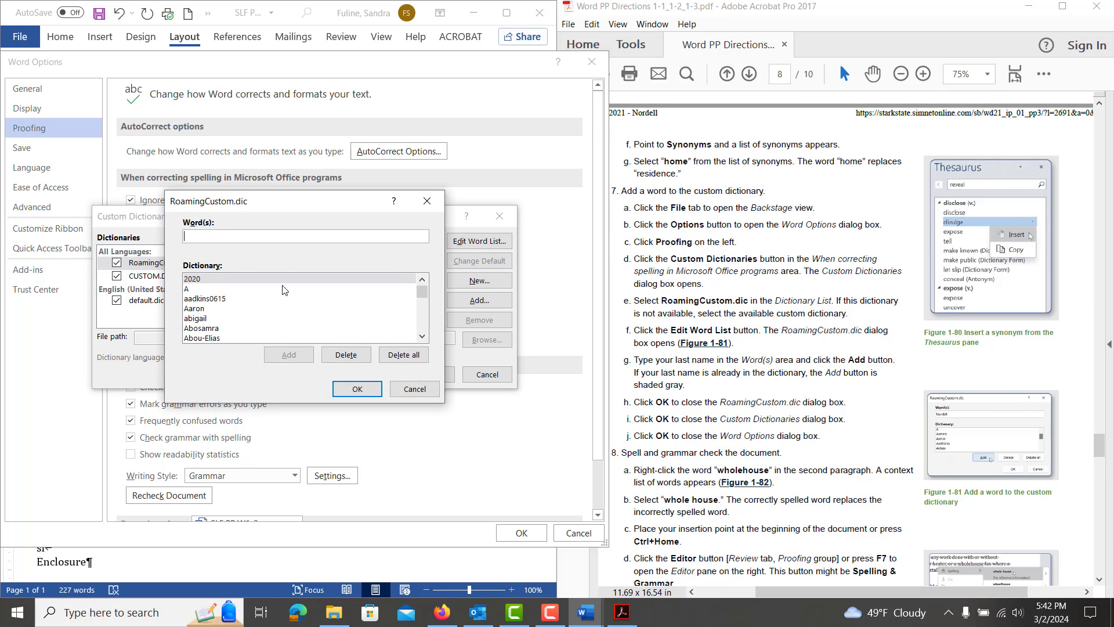
text(Fuline)
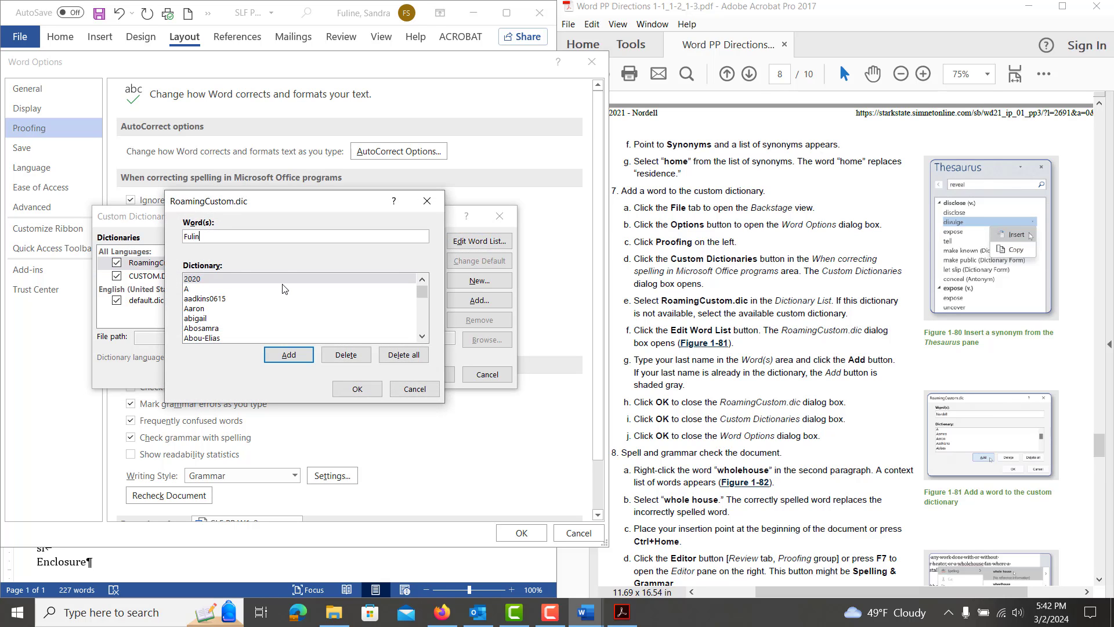
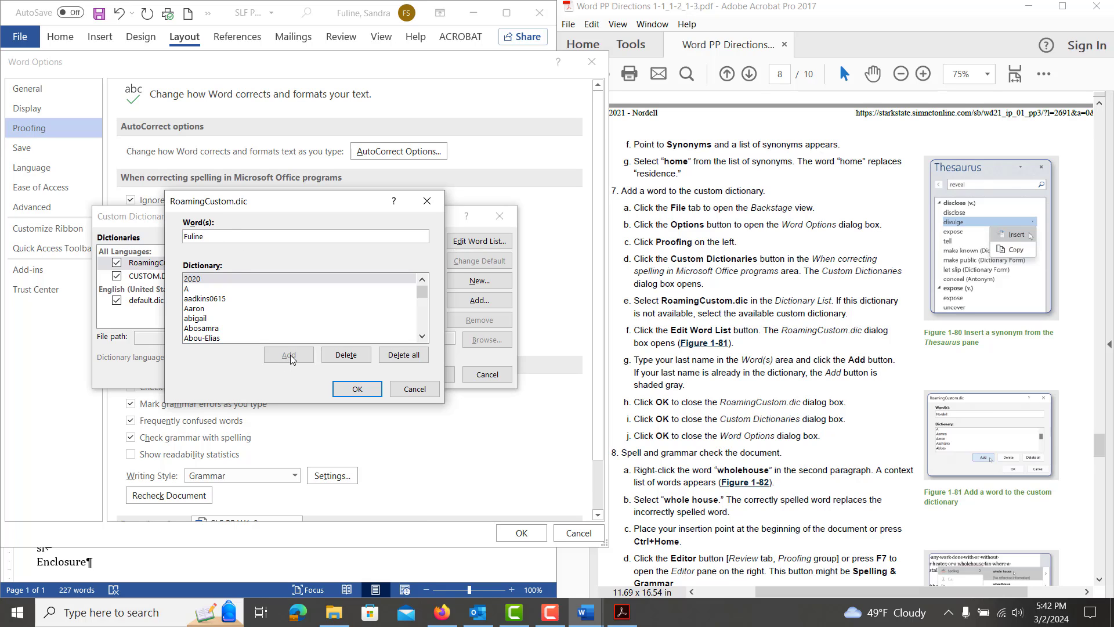
click(414, 389)
click(474, 378)
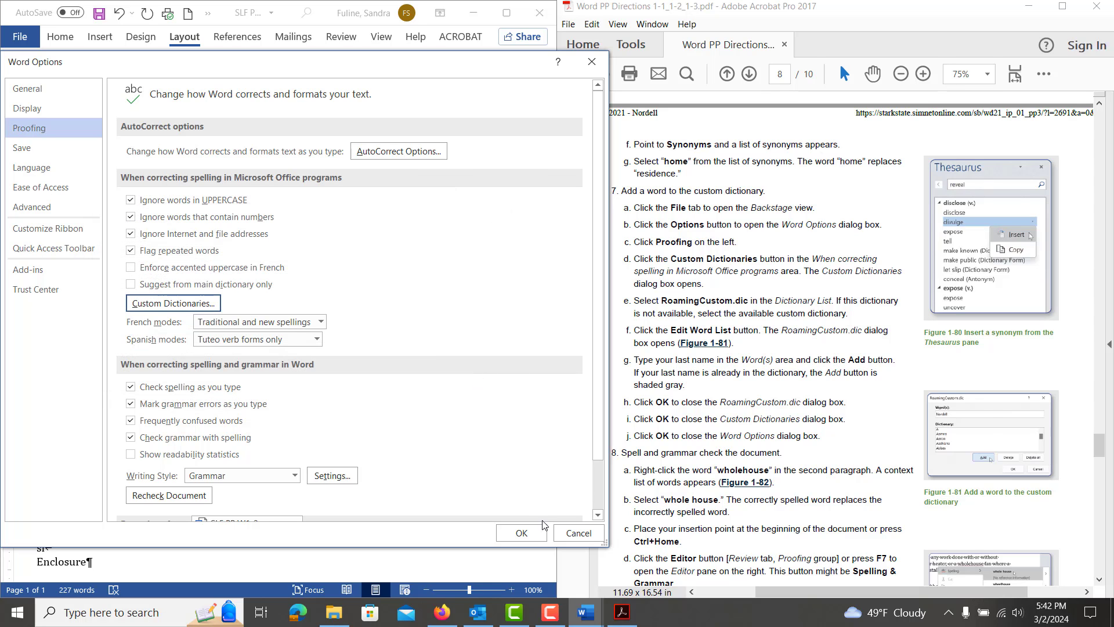
click(571, 533)
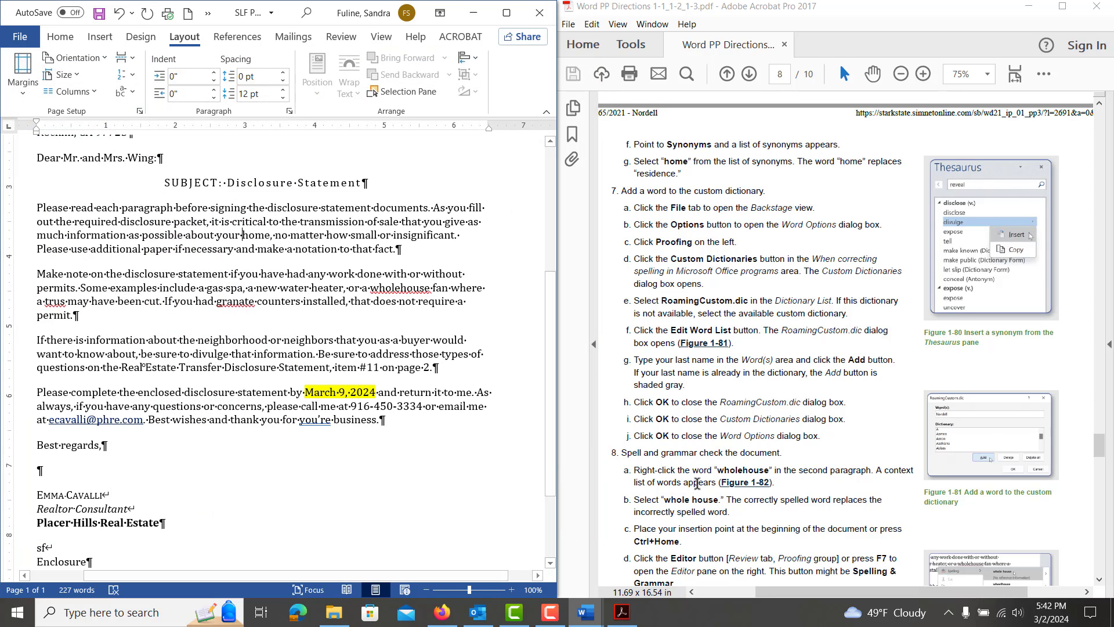
Step: Spell and grammar check the letter from its beginning, correcting the flagged words to "whole house", "truss", "granite" and "your"
scroll(708, 497, down, 2)
scroll(708, 497, down, 4)
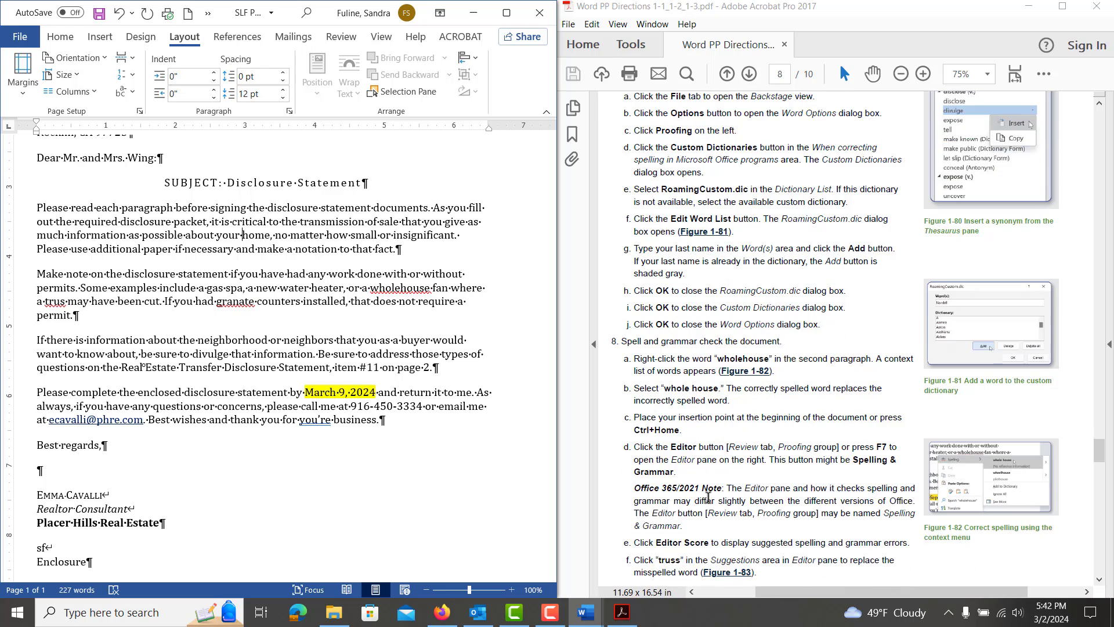
scroll(708, 497, down, 2)
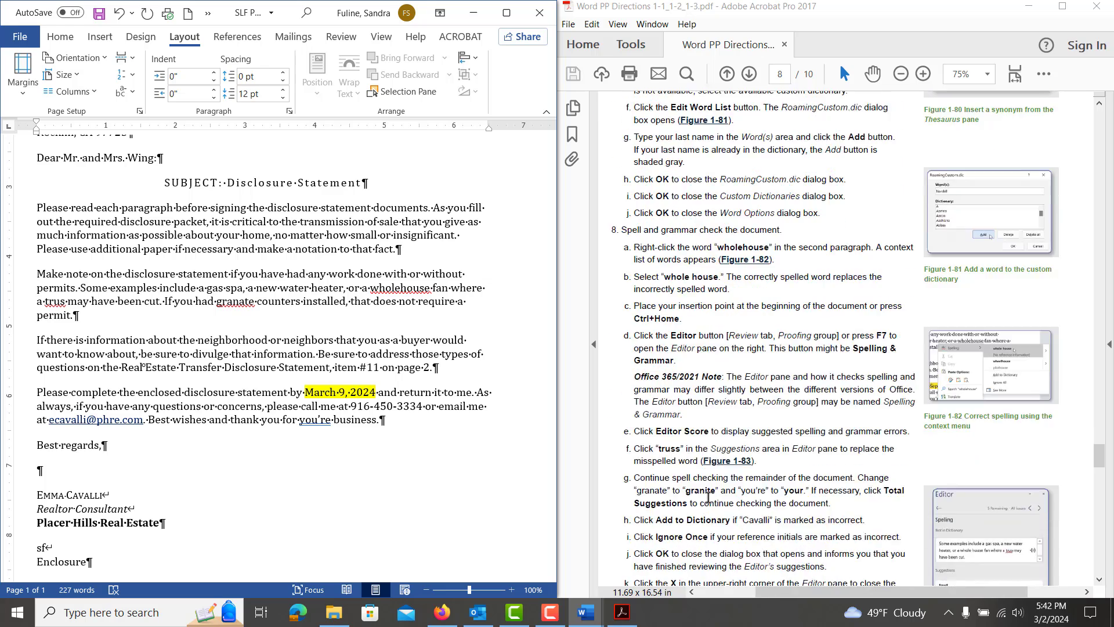
scroll(708, 498, down, 2)
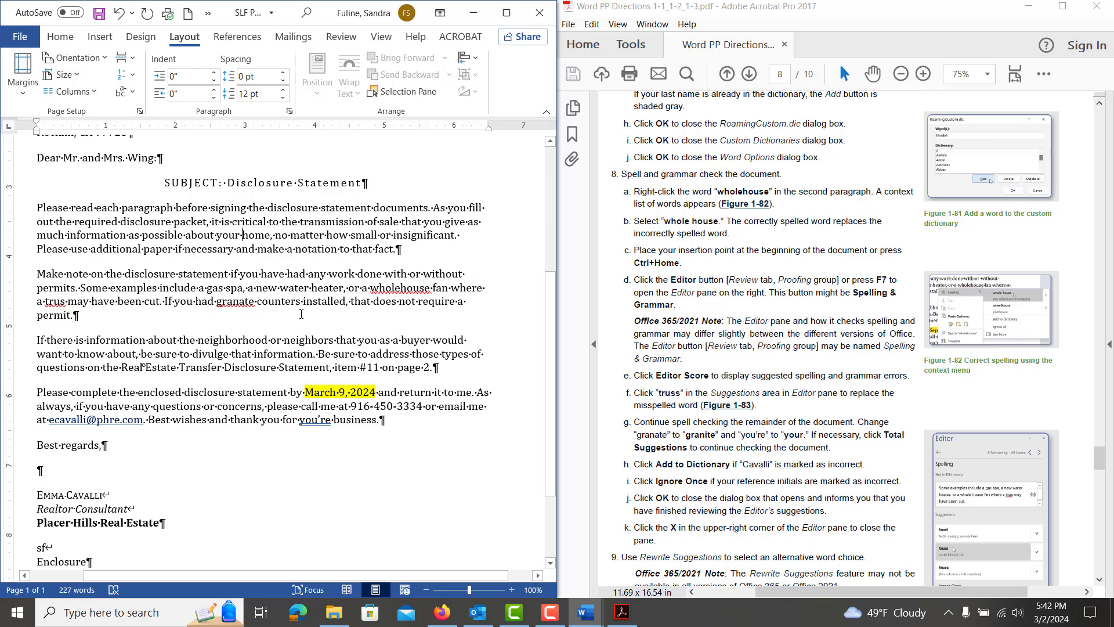
key(ctrl+Home)
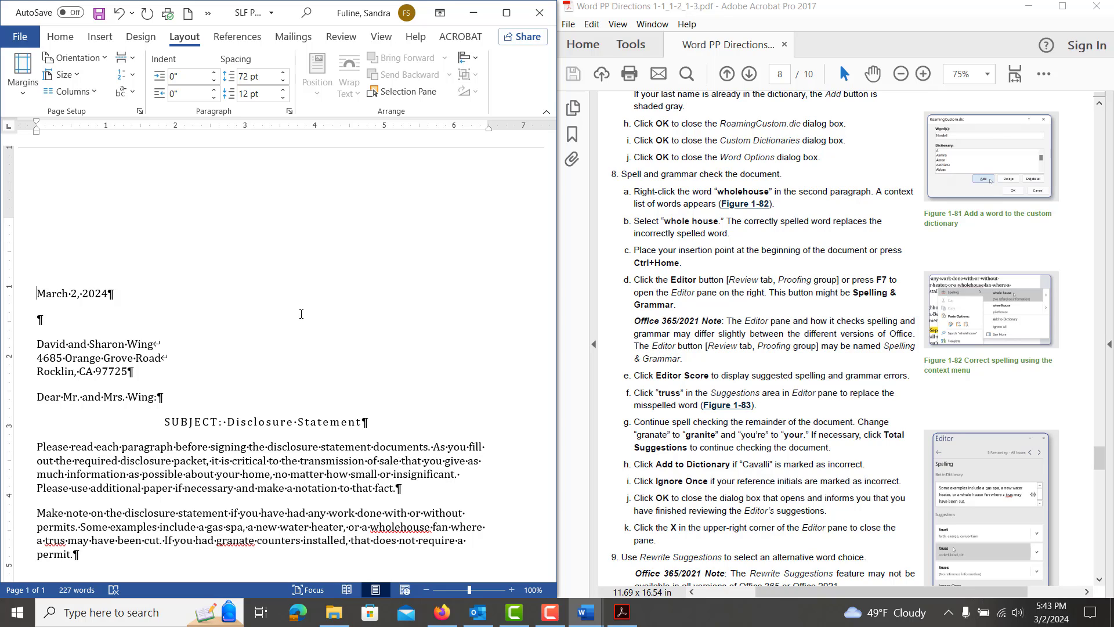
key(F7)
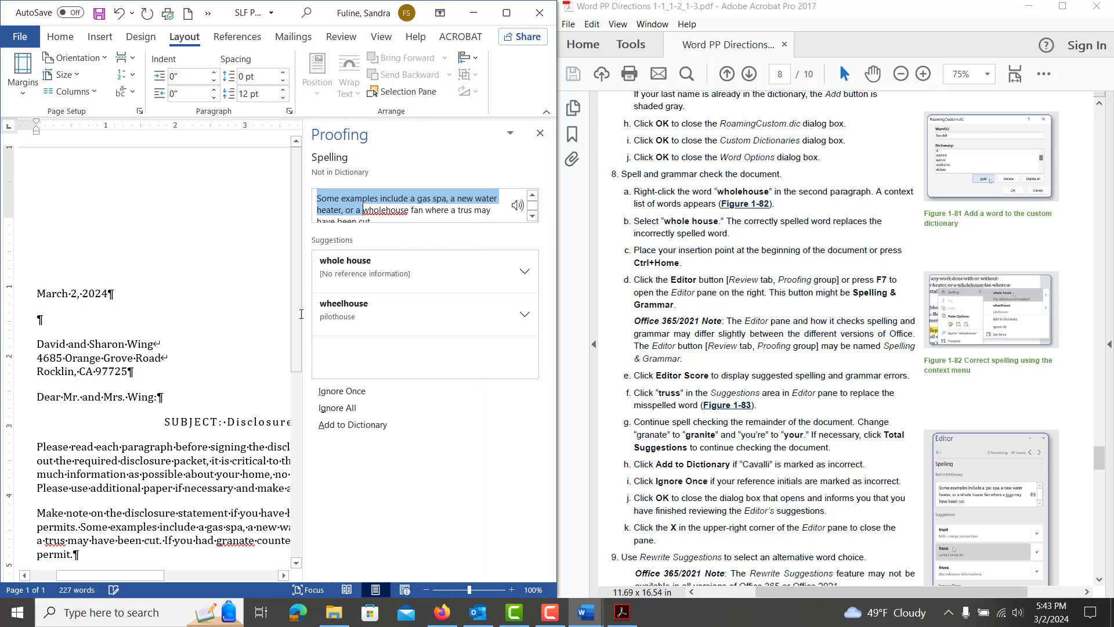
click(417, 280)
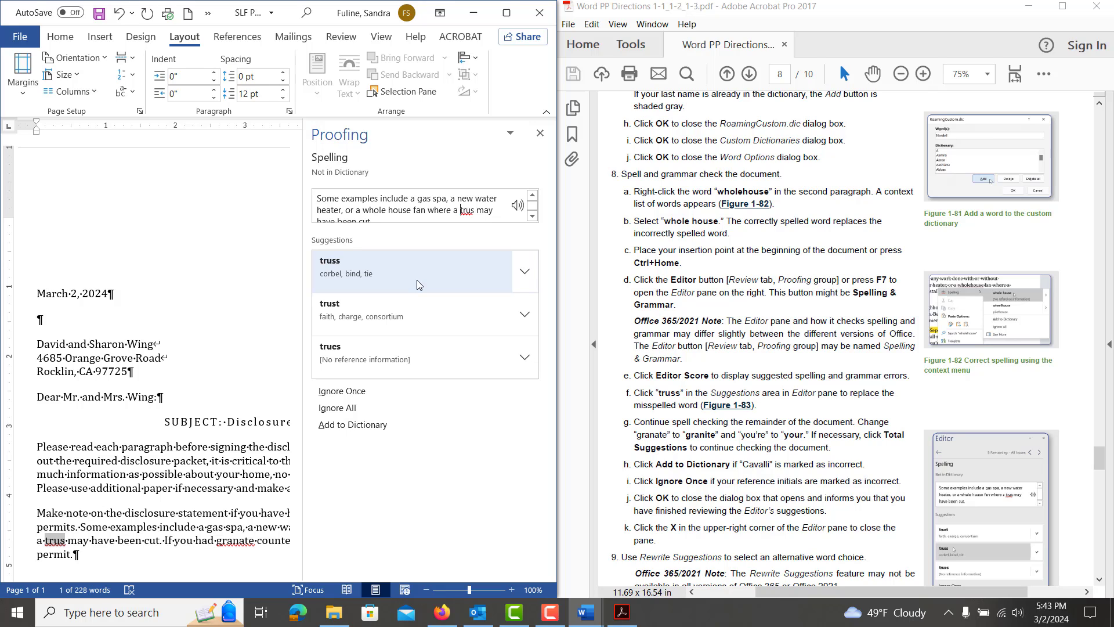
click(416, 280)
click(417, 279)
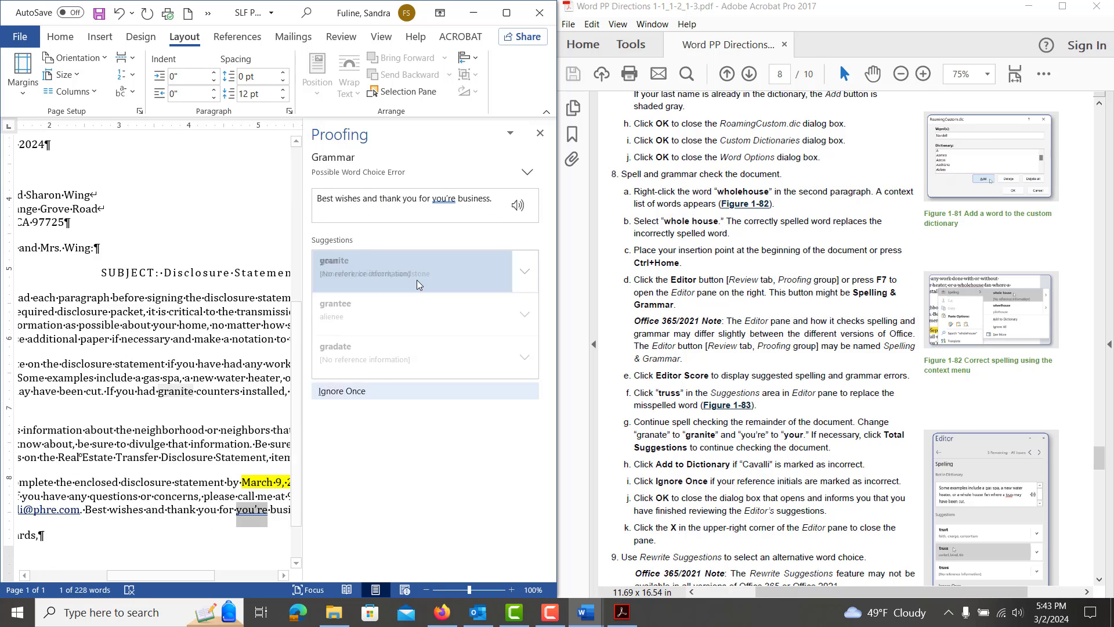
click(417, 280)
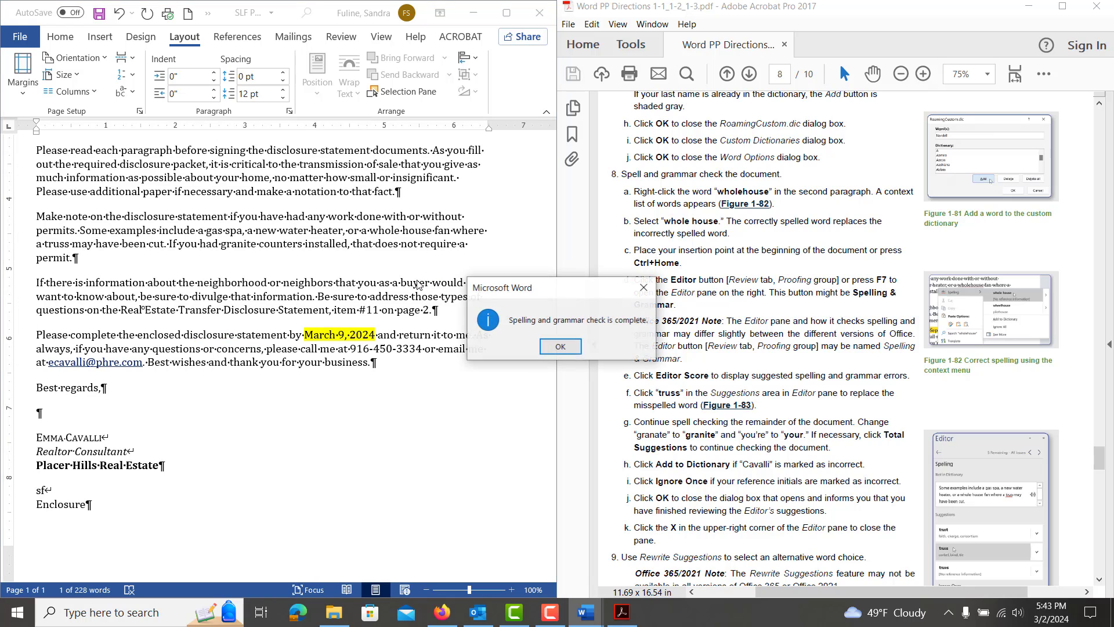
Step: Close the completed spelling check and read directions 8 to 12 in the PDF, covering rewrite suggestions, search and document properties
click(559, 347)
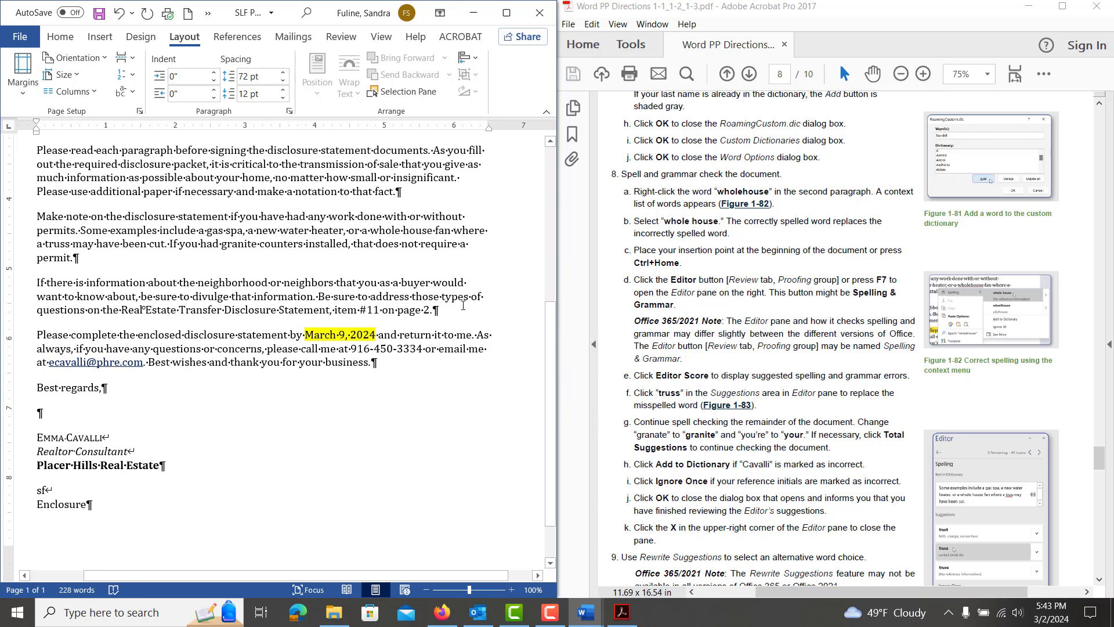
scroll(722, 486, down, 1)
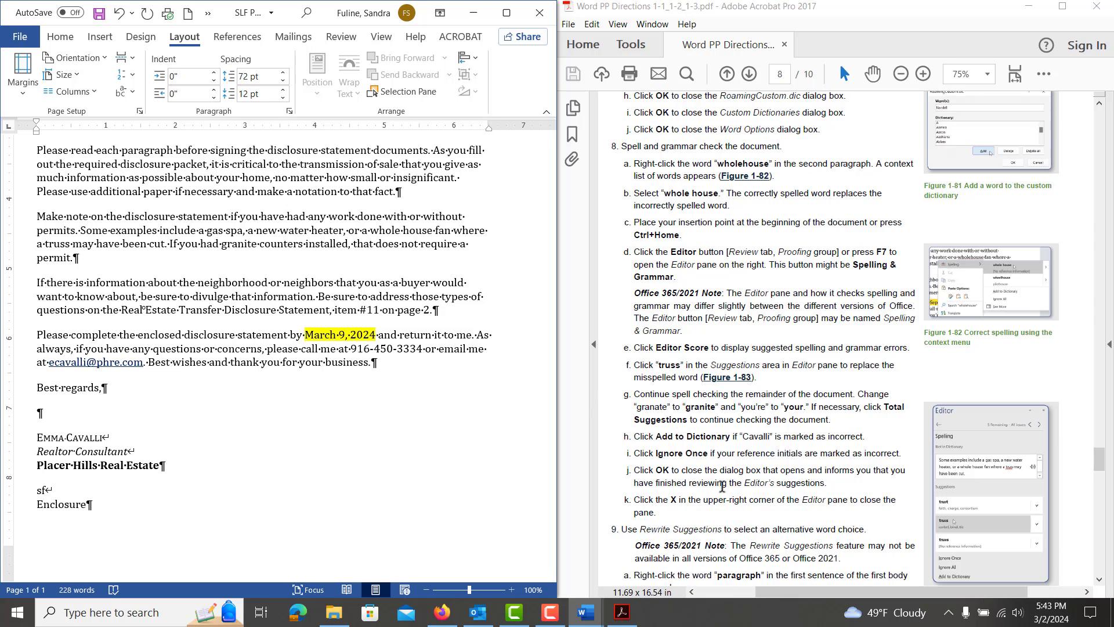
scroll(722, 487, down, 5)
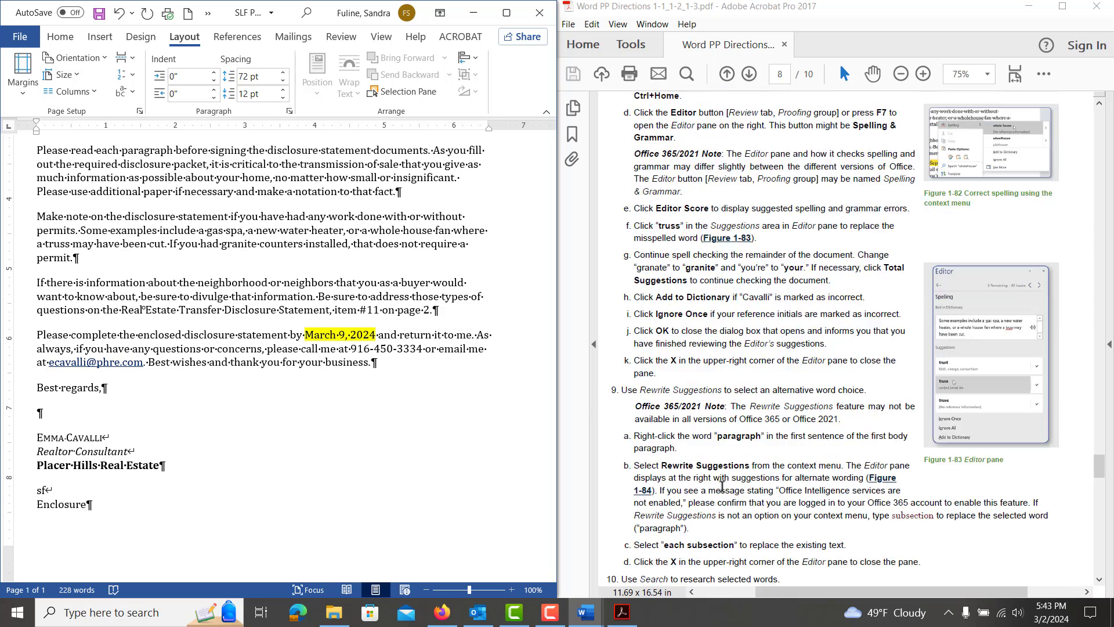
scroll(722, 486, down, 1)
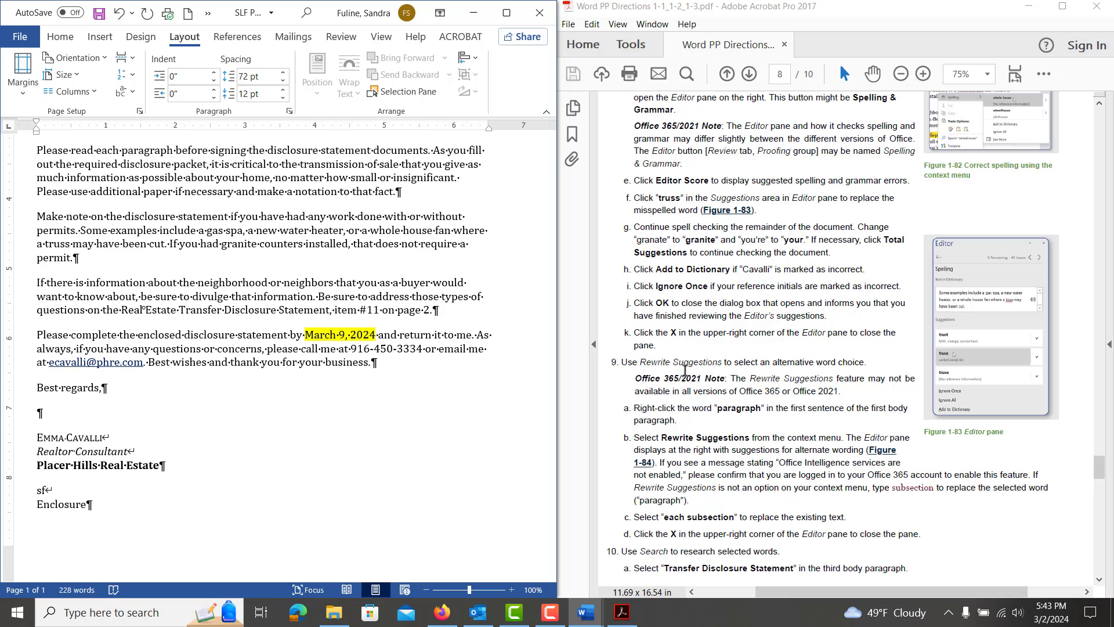
scroll(690, 401, down, 2)
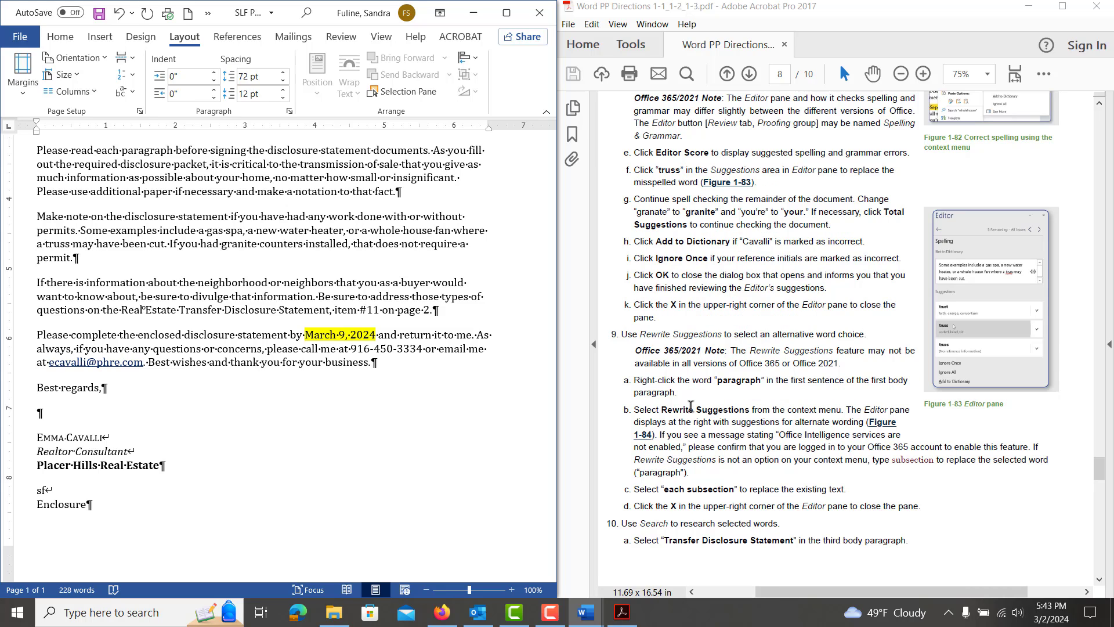
scroll(691, 406, down, 1)
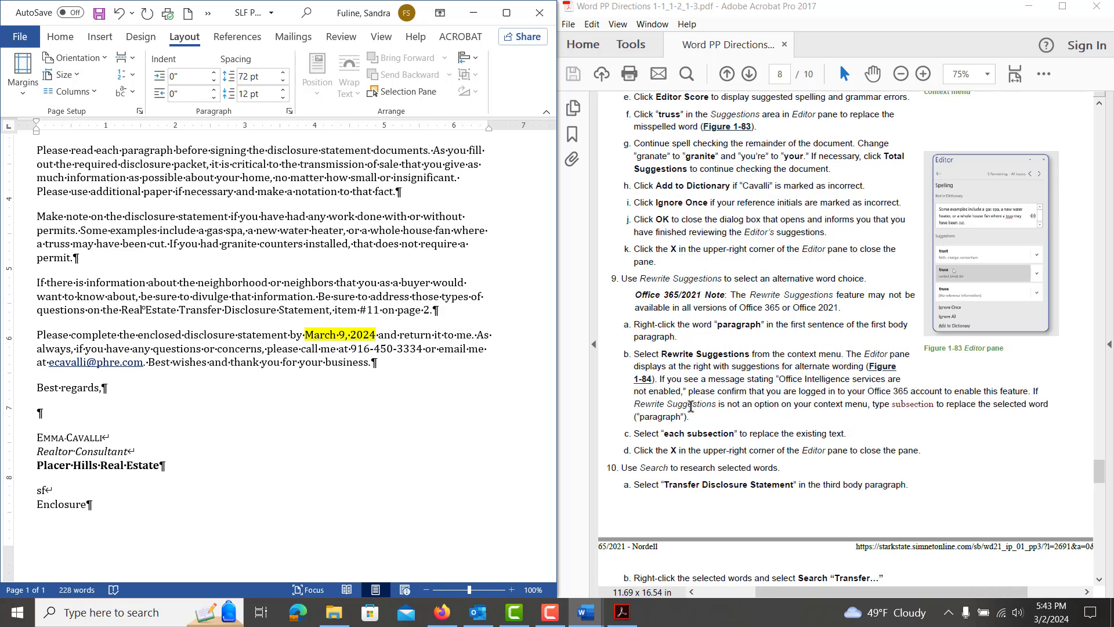
scroll(690, 406, down, 1)
scroll(691, 405, down, 1)
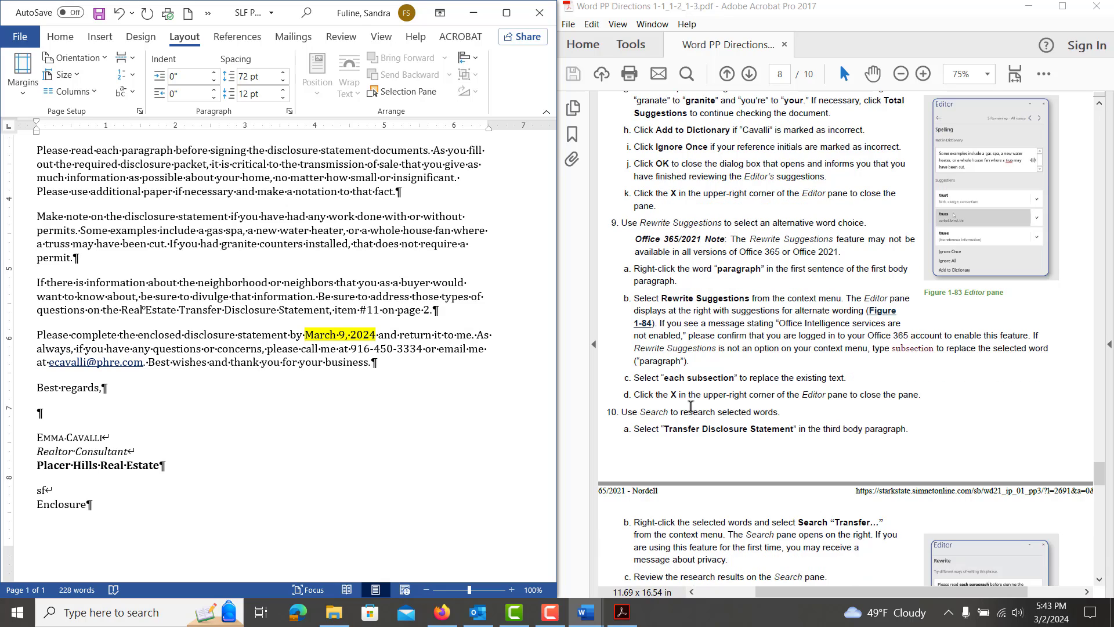
scroll(690, 406, down, 1)
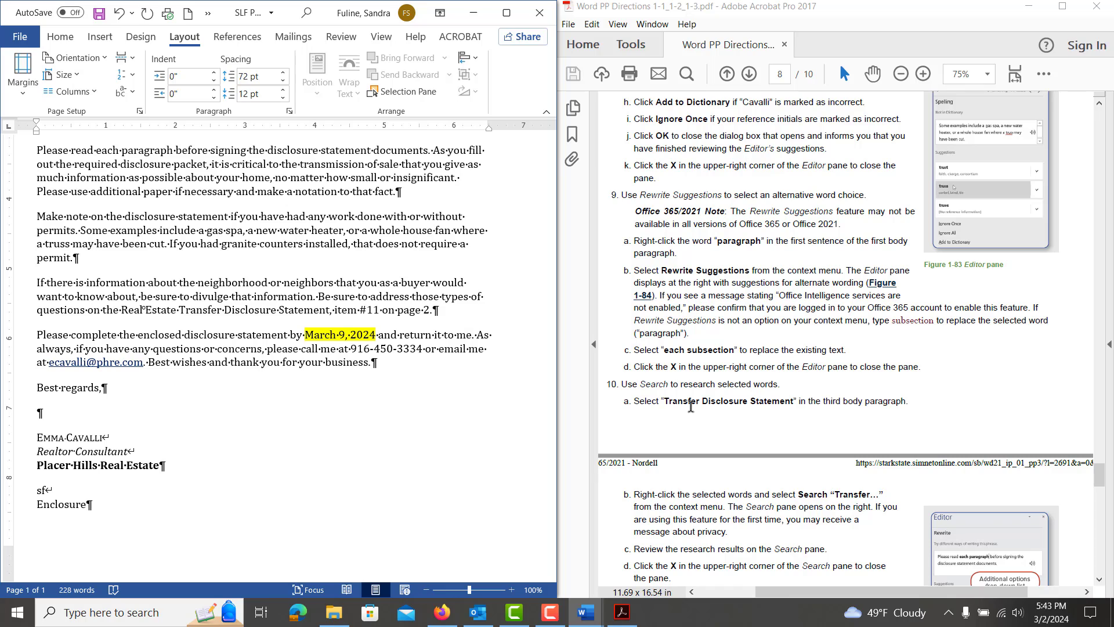
scroll(690, 406, down, 1)
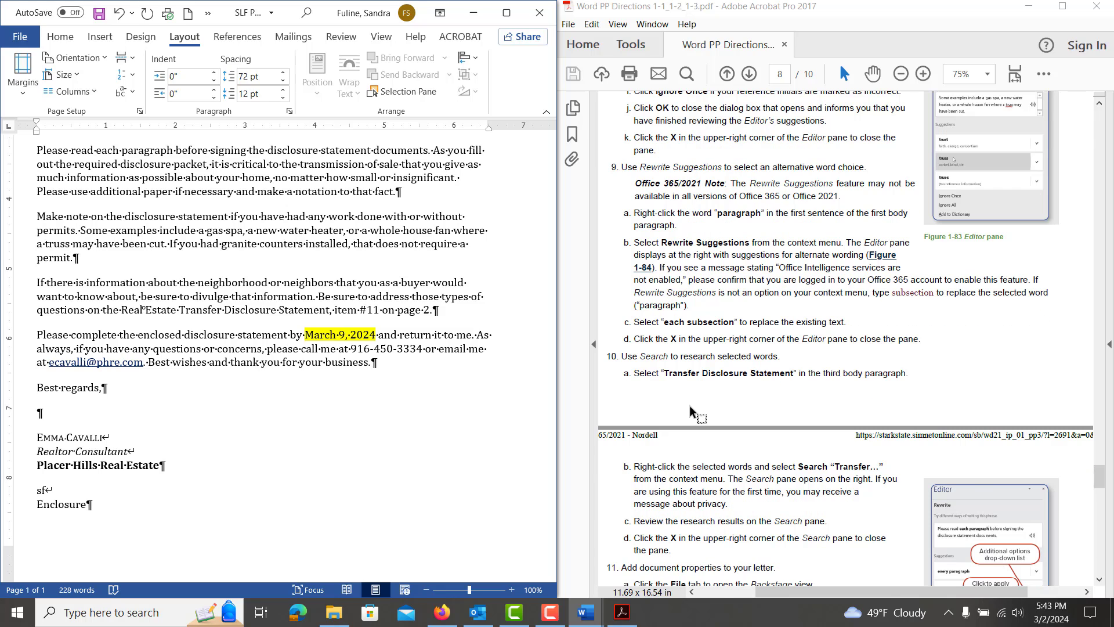
scroll(689, 402, down, 1)
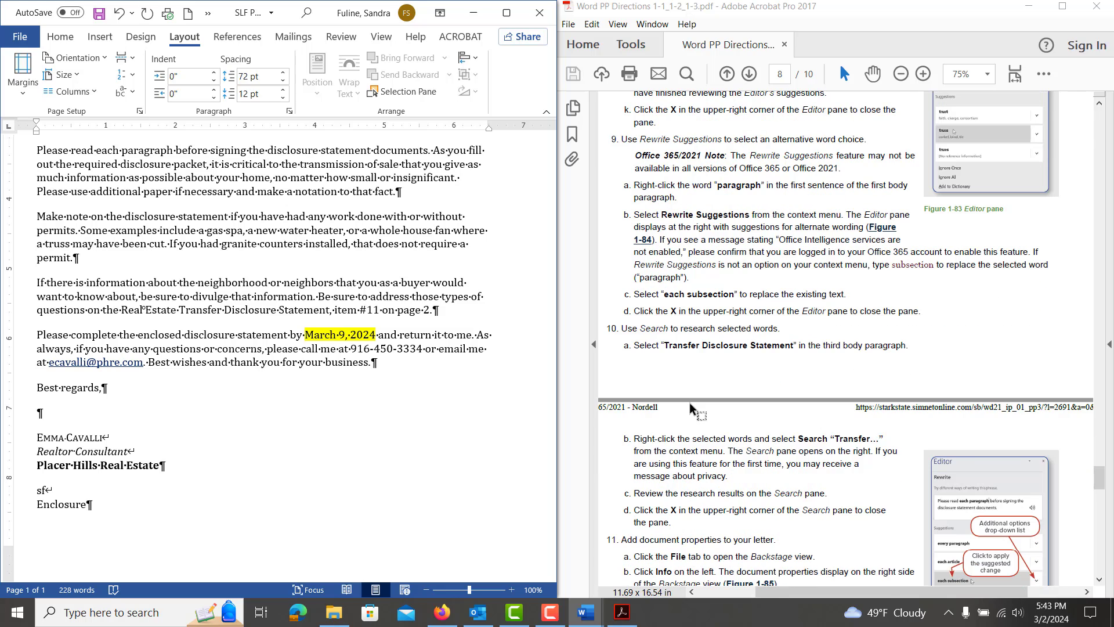
scroll(690, 402, down, 1)
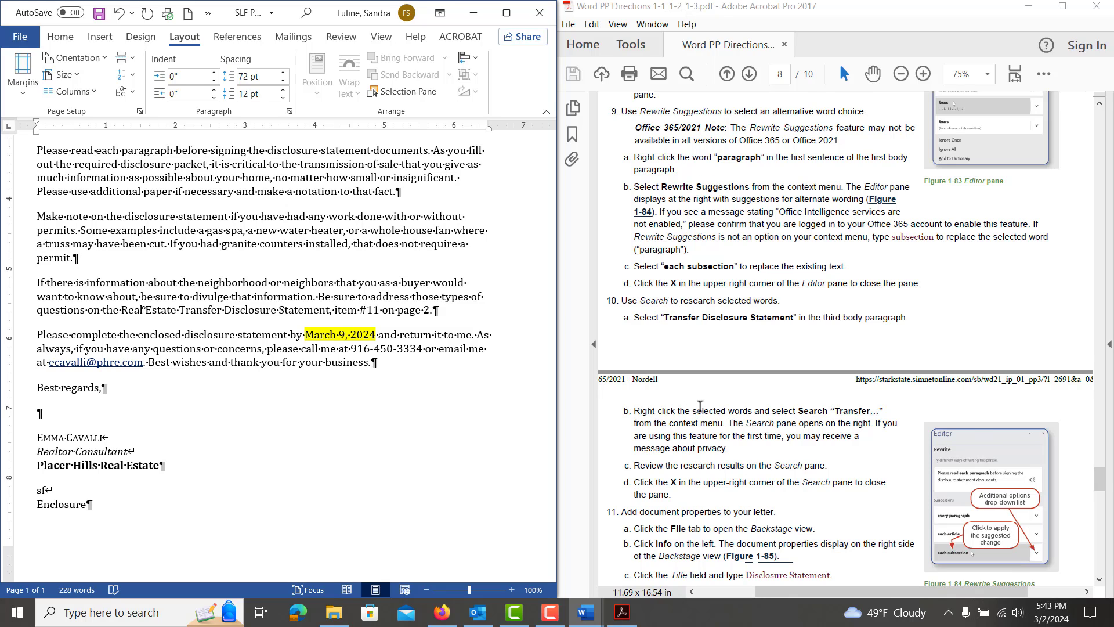
scroll(699, 406, down, 1)
scroll(700, 407, down, 1)
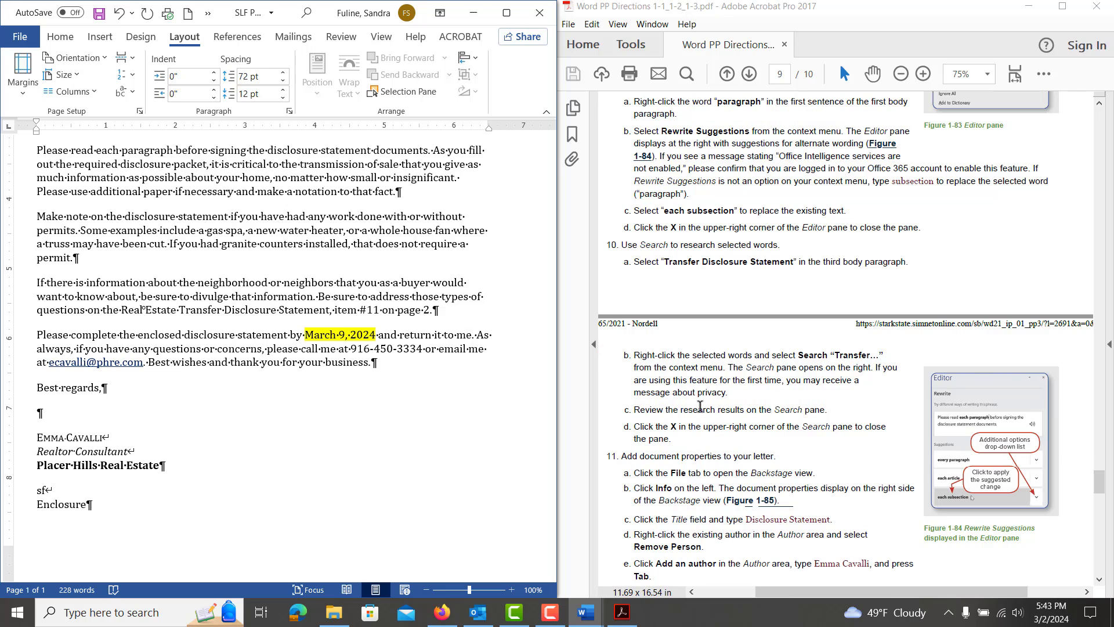
scroll(700, 406, down, 1)
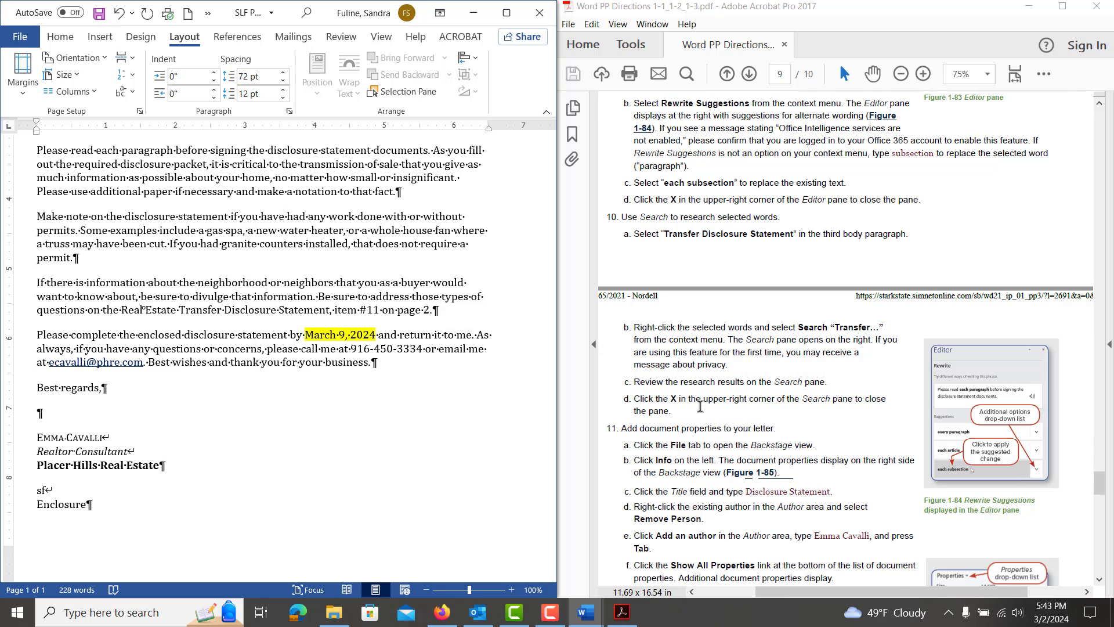
scroll(700, 406, down, 3)
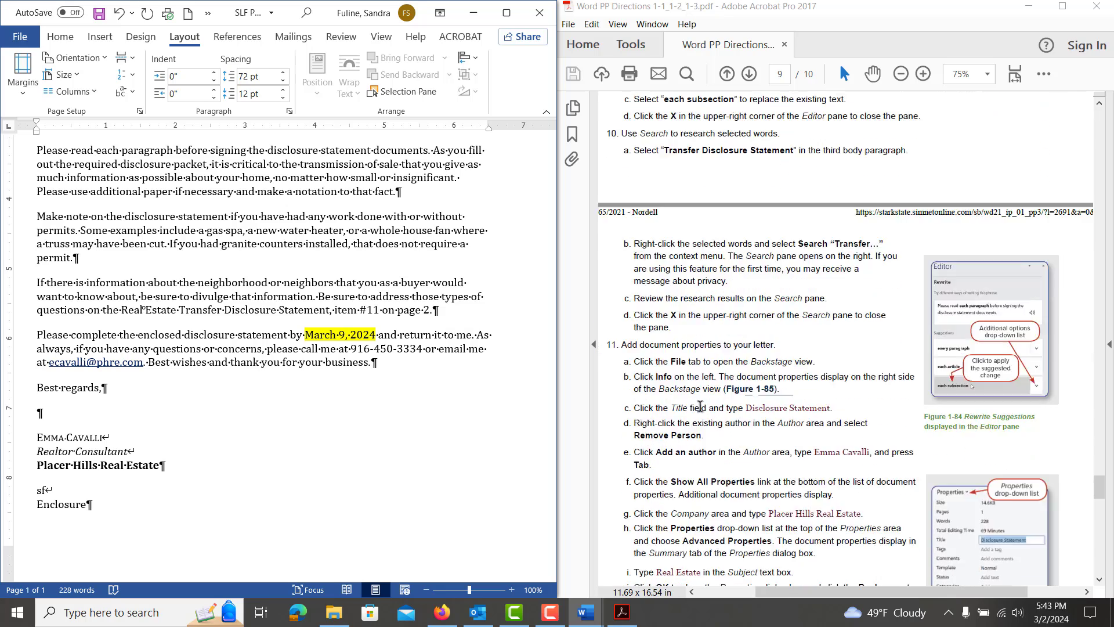
scroll(700, 406, down, 1)
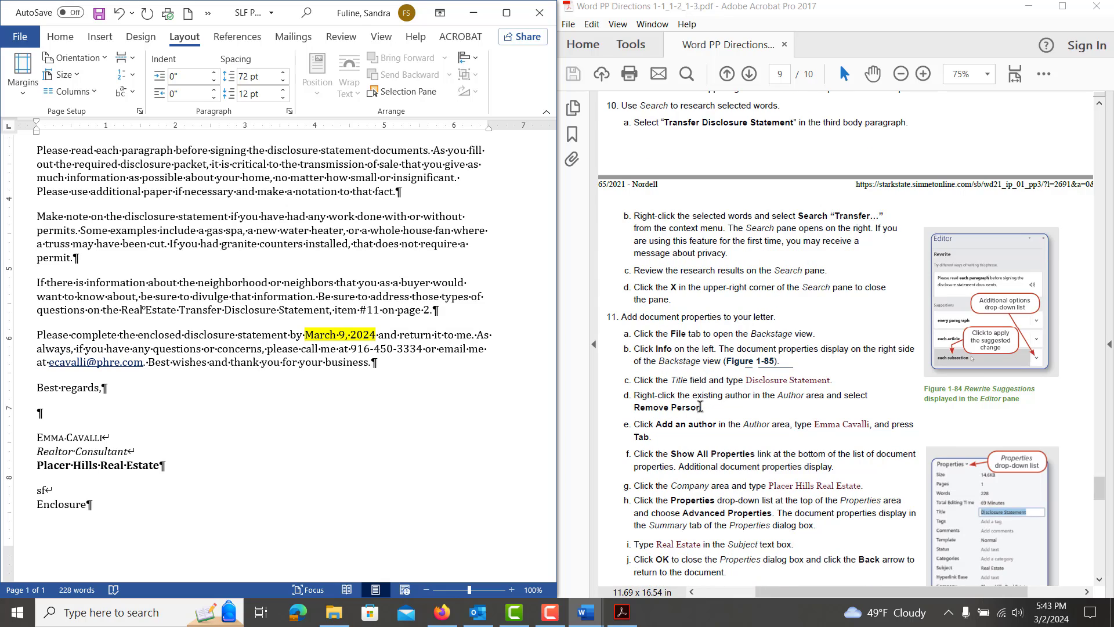
scroll(700, 406, down, 4)
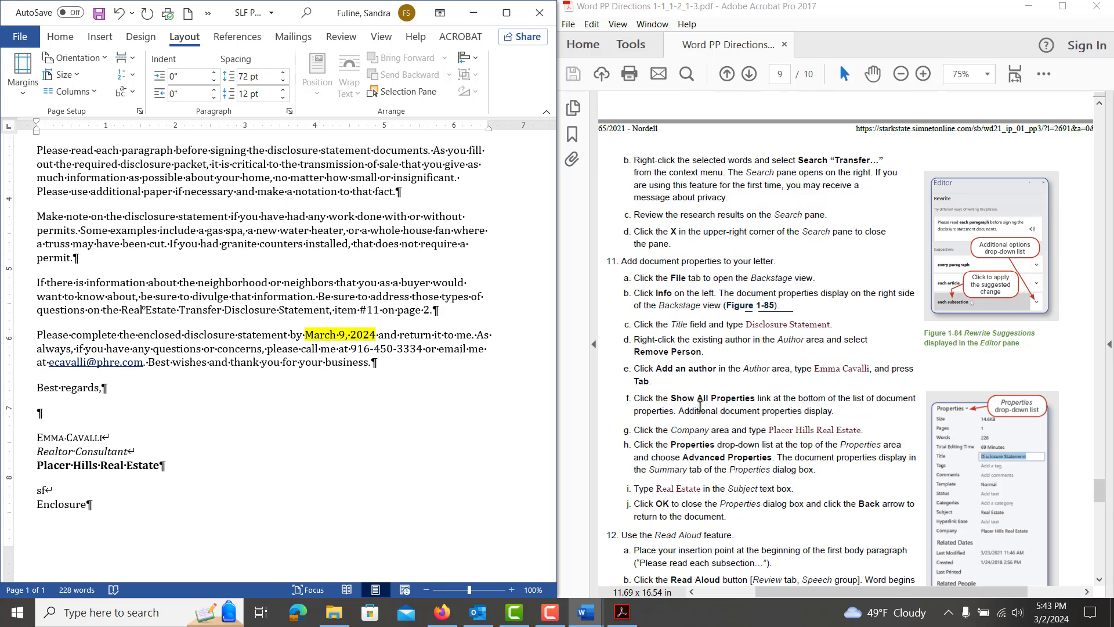
scroll(700, 407, down, 1)
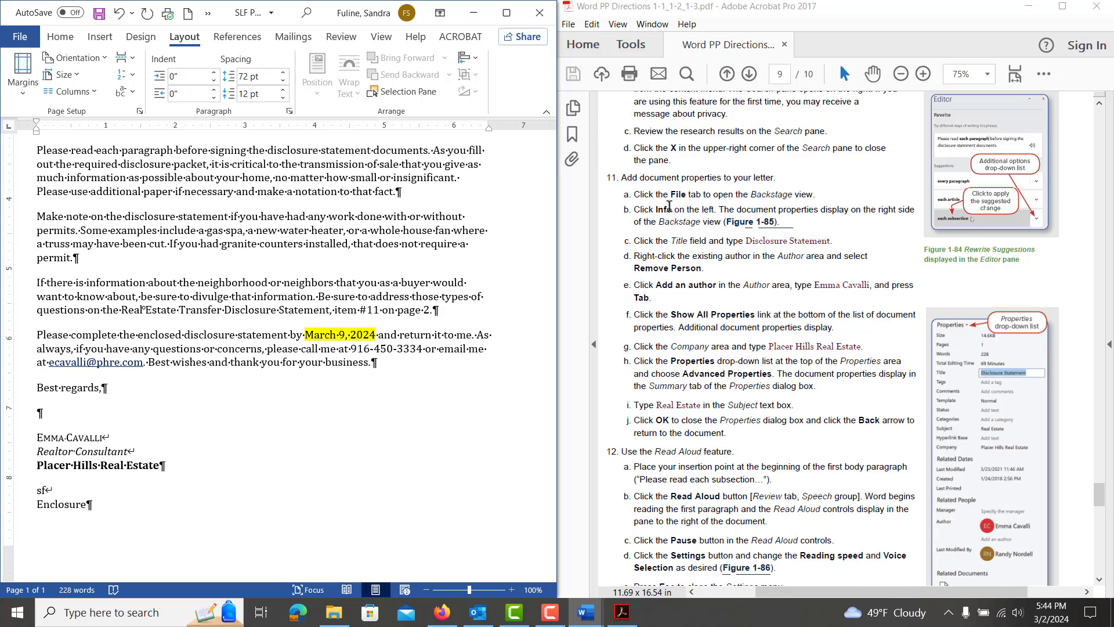
Step: In the letter's advanced document properties, replace the author with the realtor's name and set the subject to "Real Estate"
click(23, 36)
click(45, 176)
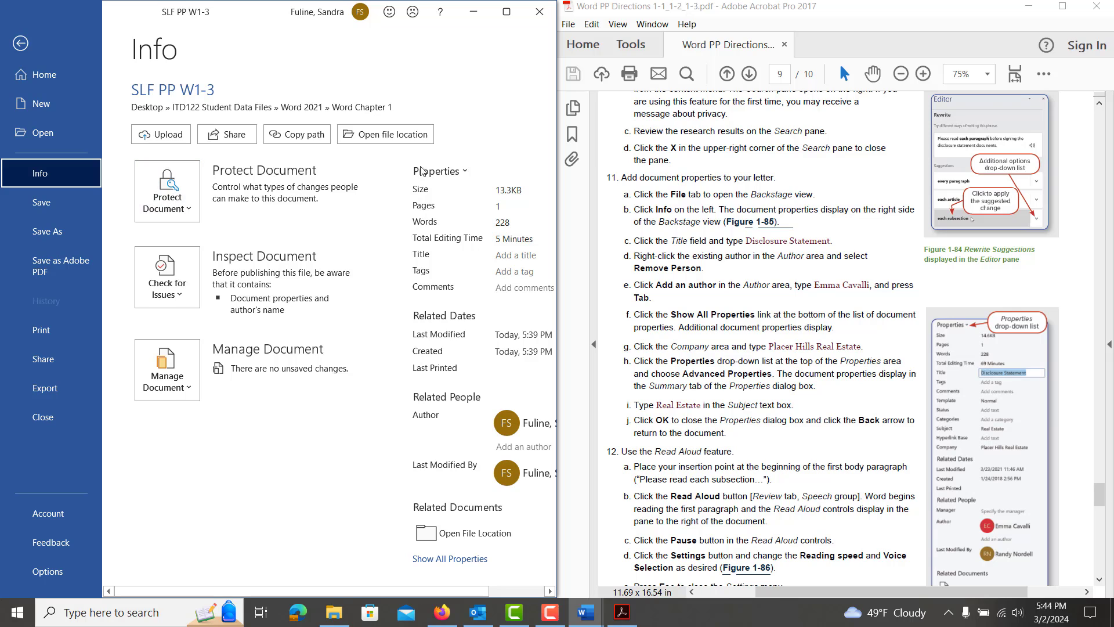
click(465, 172)
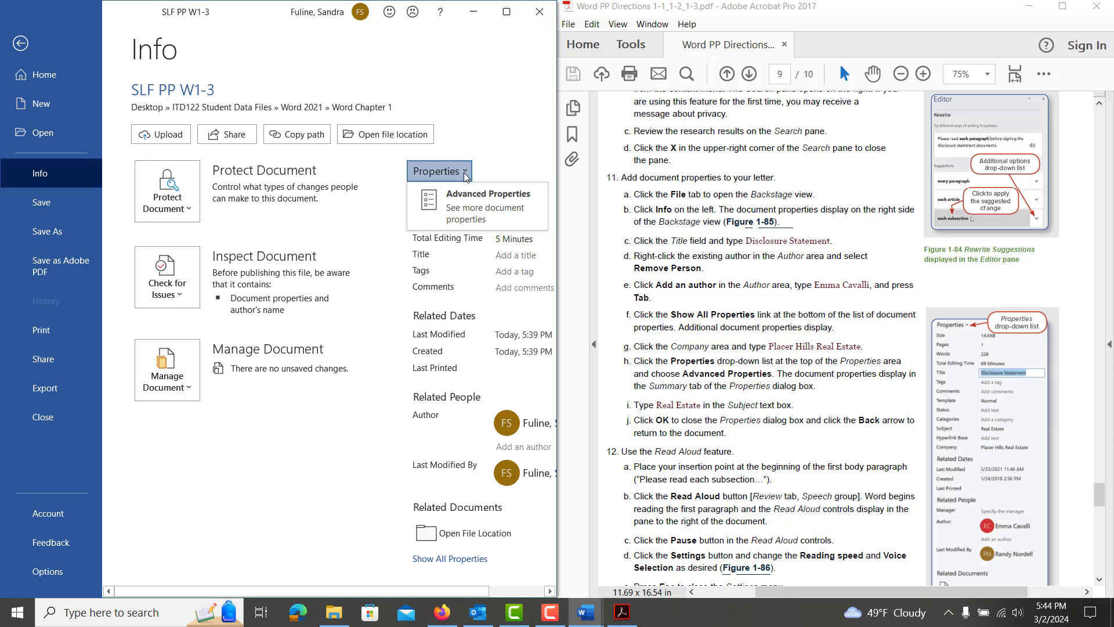
click(474, 203)
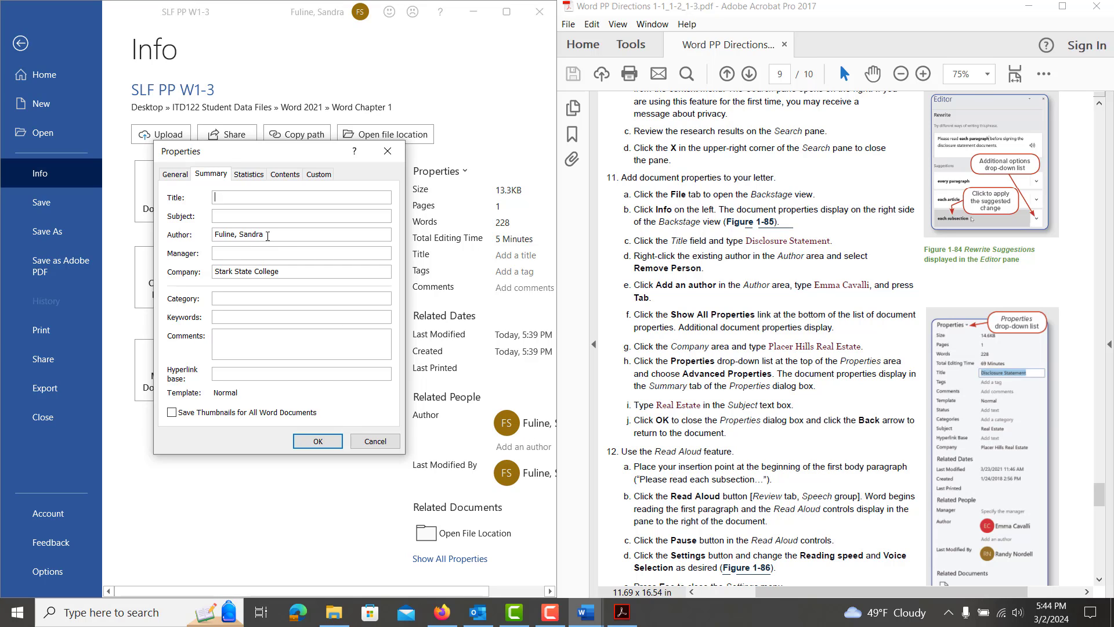
drag(268, 236, 141, 242)
text(Emma Cavallie)
click(232, 216)
text(Real Estate)
Step: Set the company property to "Placer Hills Real Estate" and the title to "Disclosure Statement", and apply the properties
drag(286, 277, 159, 276)
text(Placer )
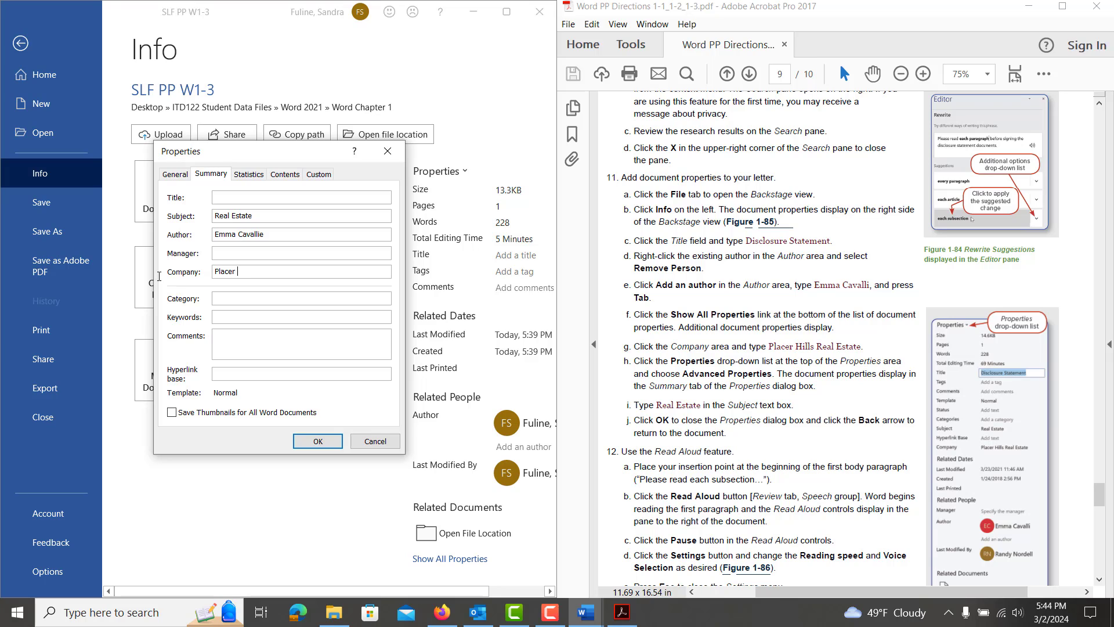
text(Hills Real Estate)
click(254, 195)
text(Disclosure Statement)
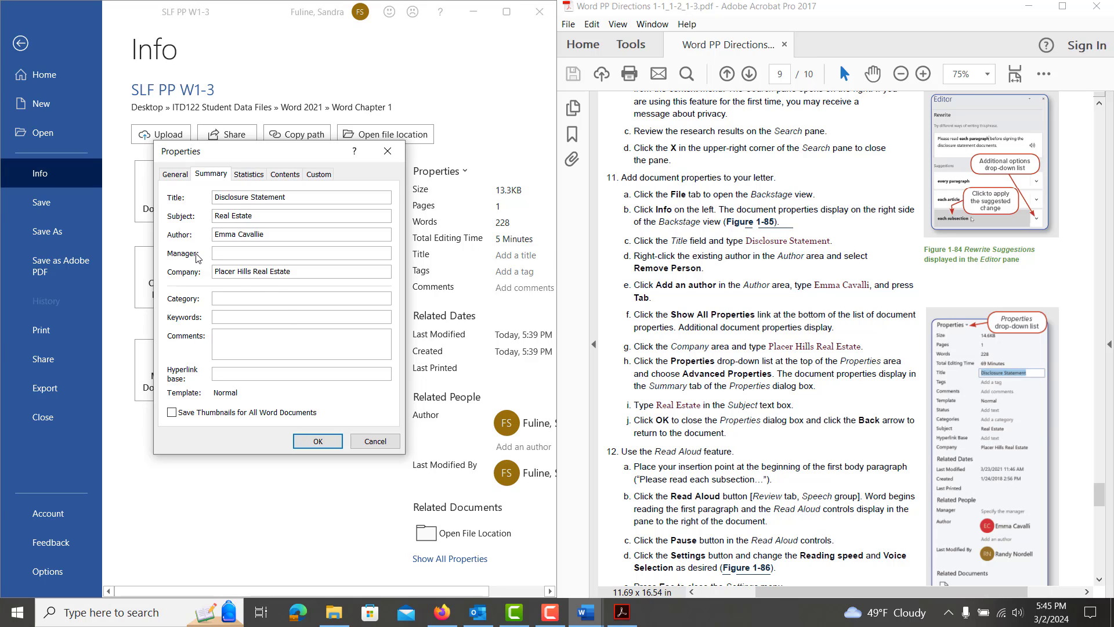
click(318, 442)
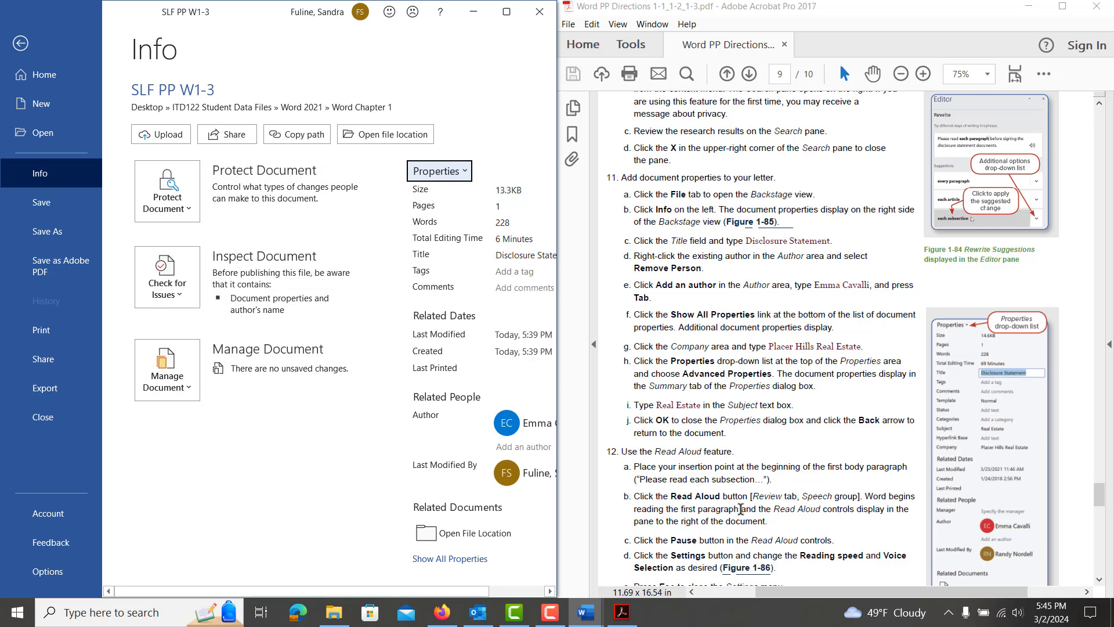
Step: Read the directions on Read Aloud and Learning Tools, and return to the letter in a maximized window to locate the Read Aloud command
scroll(742, 515, down, 2)
scroll(742, 516, down, 6)
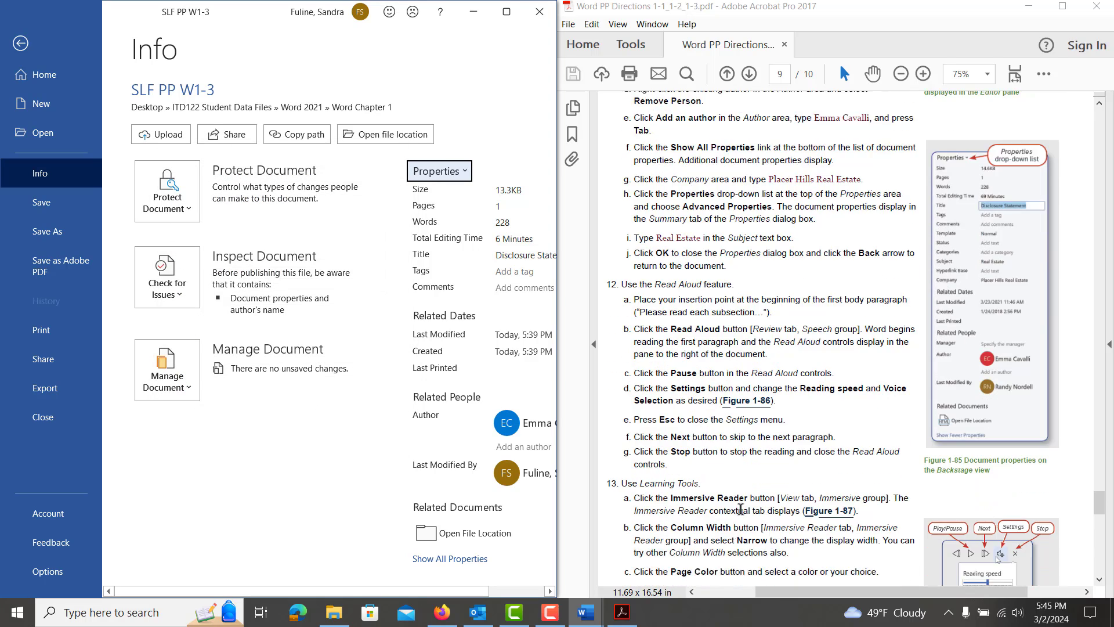
scroll(740, 508, down, 3)
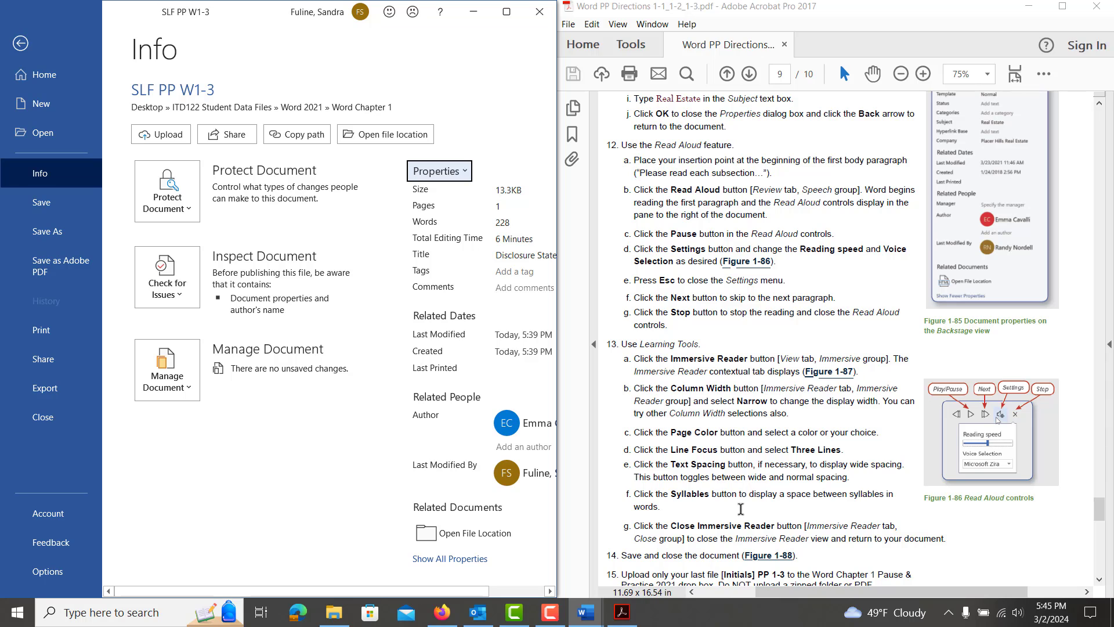
click(13, 47)
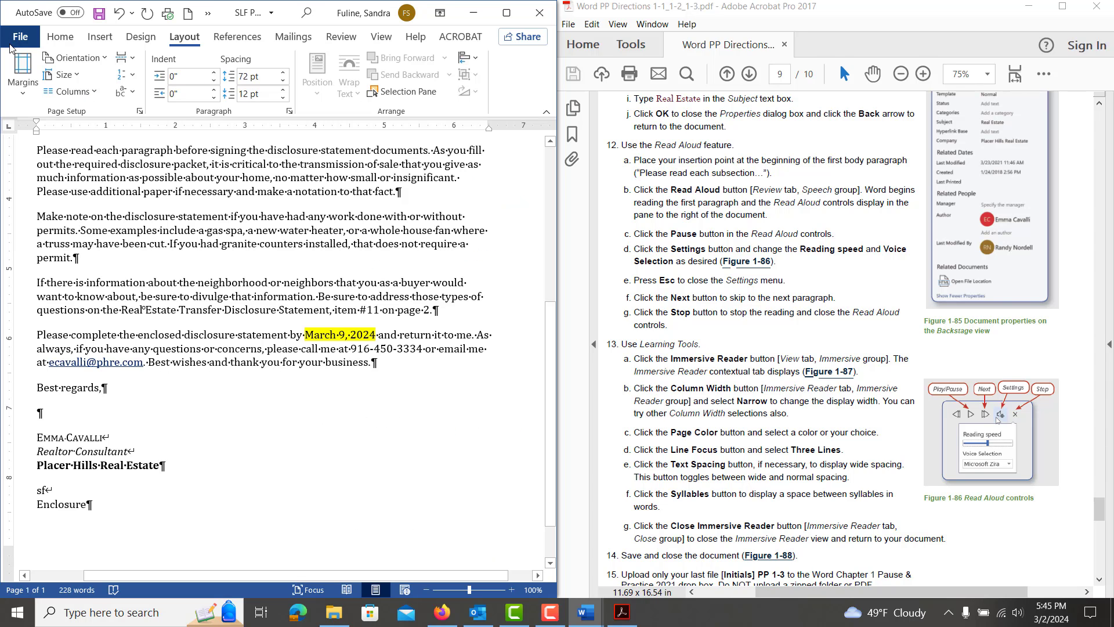
double_click(330, 8)
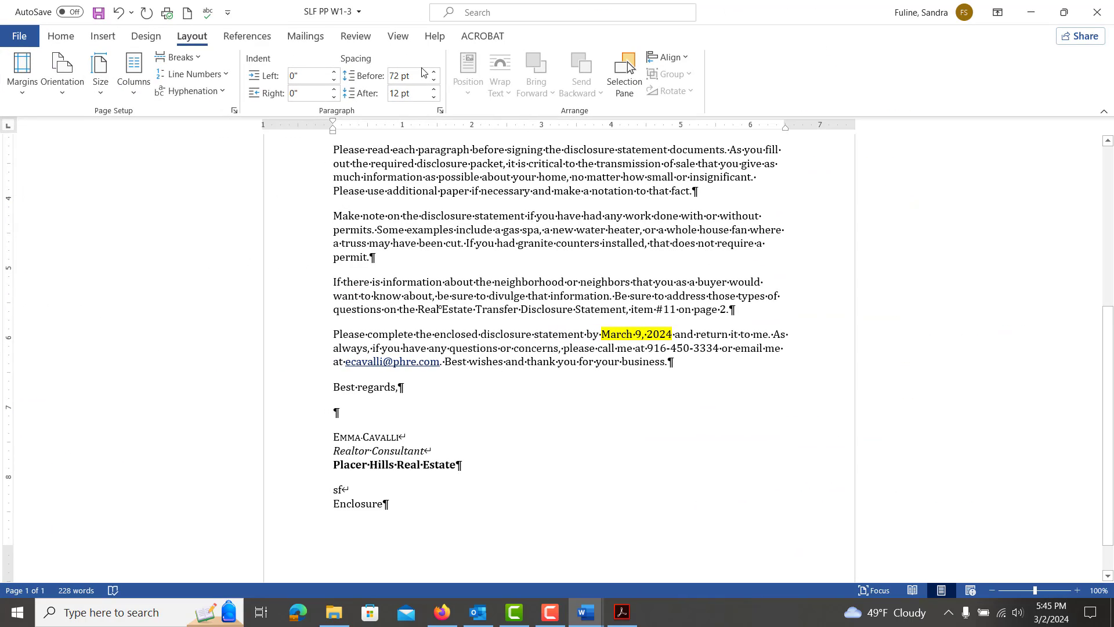
click(370, 34)
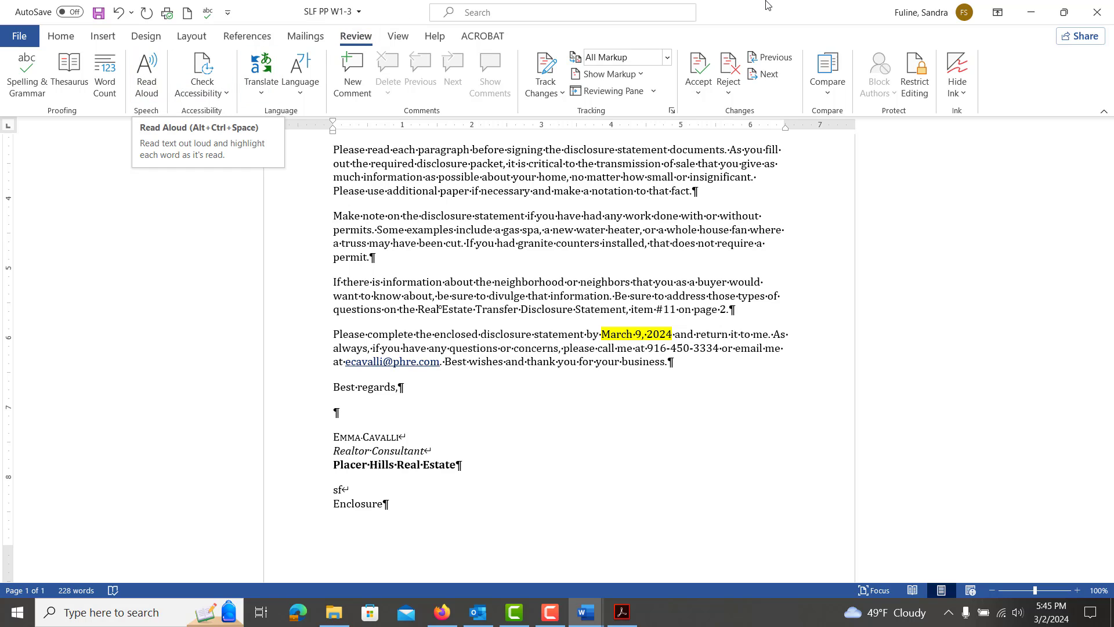
Step: Switch to the directions PDF to read through steps 12 to 15, and return to the SLF PP W1-3 letter in Word
click(1030, 12)
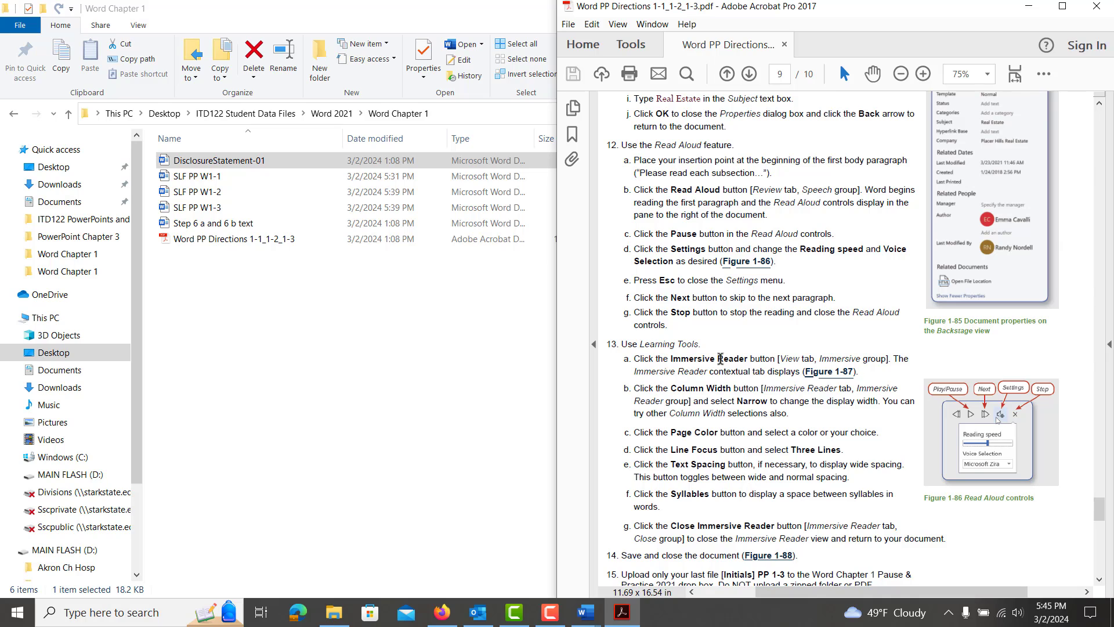
scroll(721, 358, down, 2)
scroll(721, 358, down, 1)
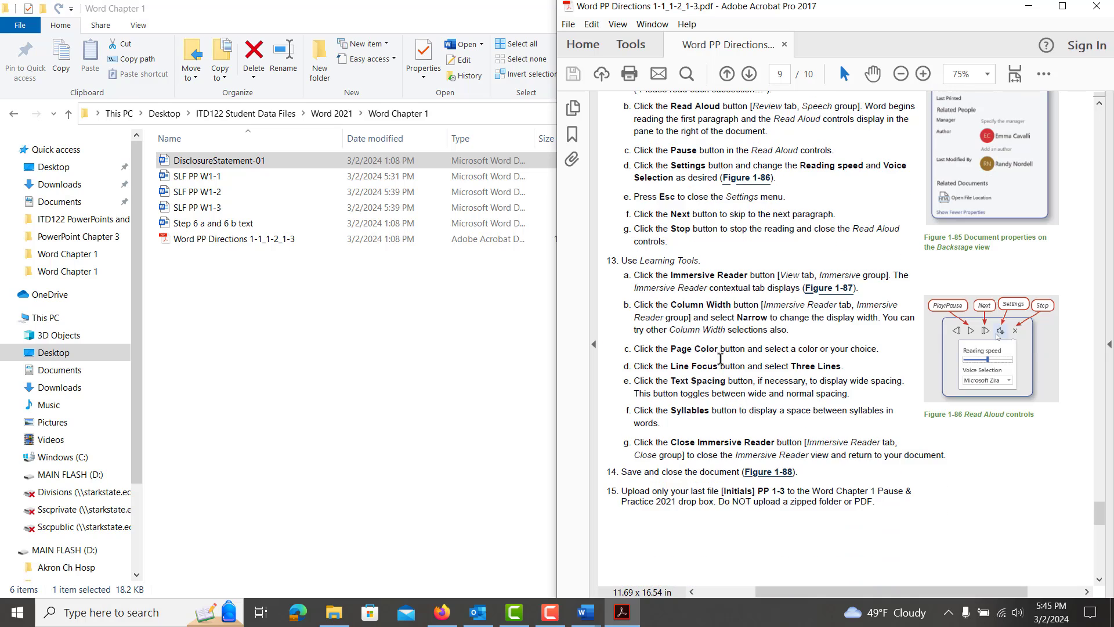
scroll(706, 185, up, 1)
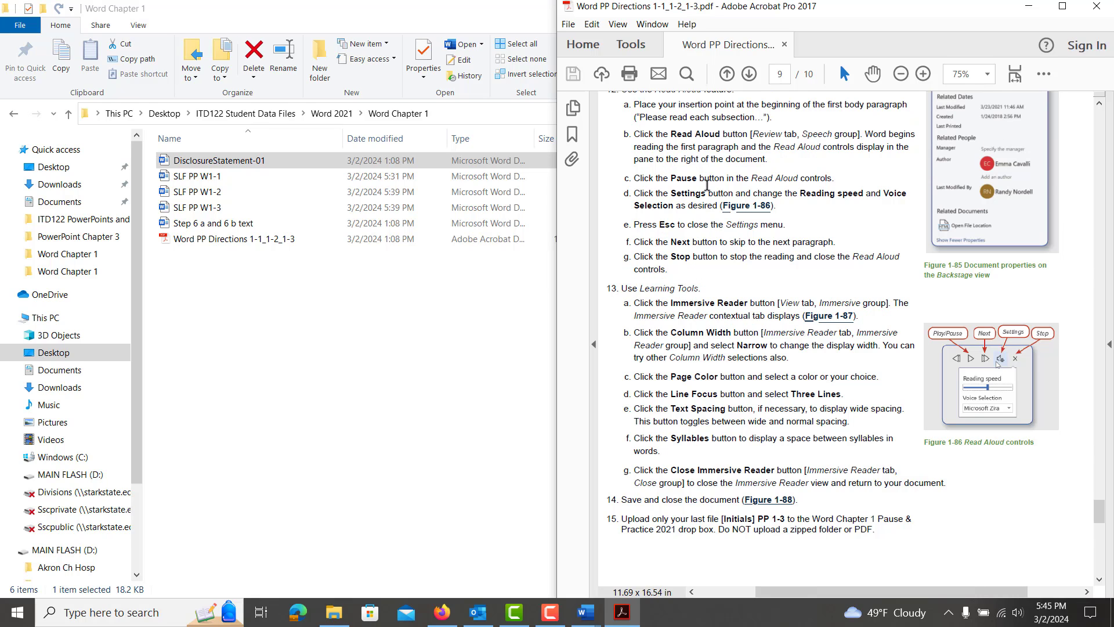
scroll(706, 185, down, 5)
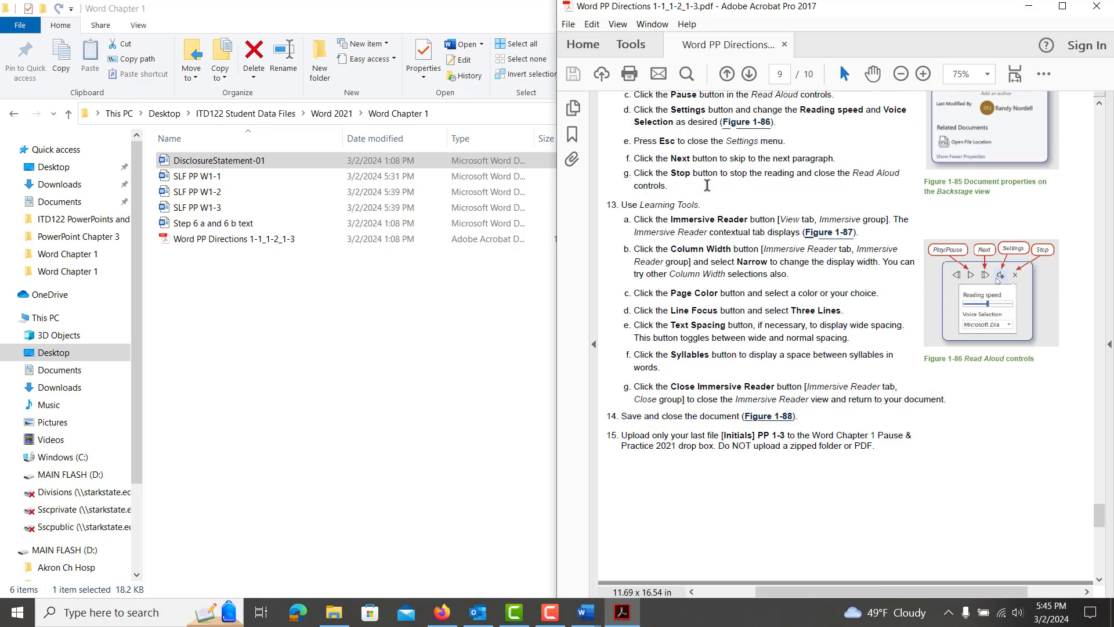
scroll(706, 185, down, 3)
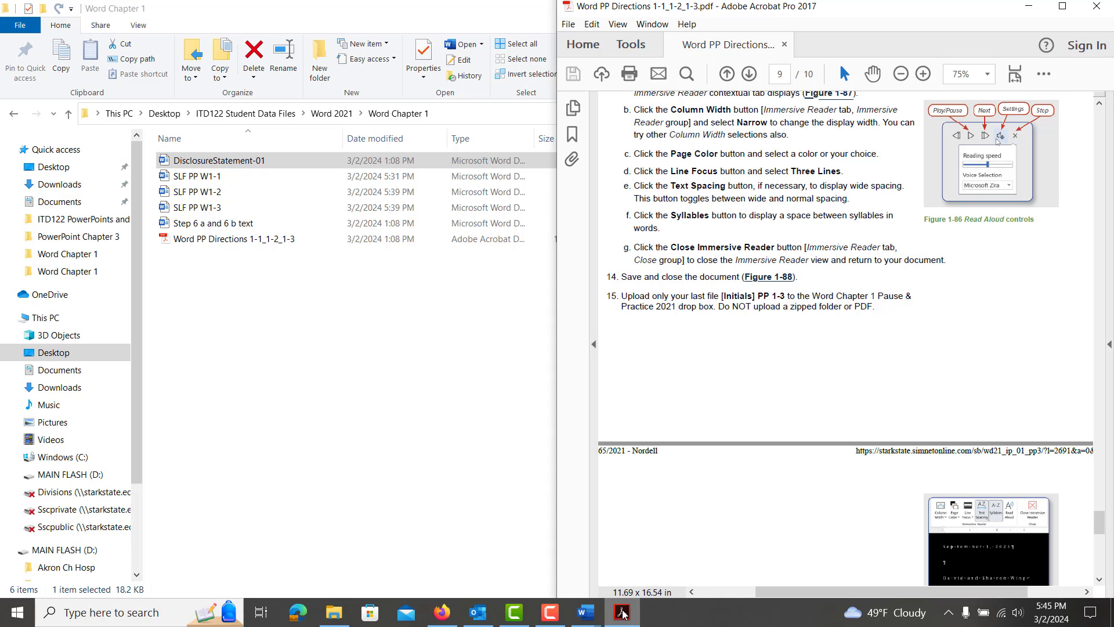
mouse_move(608, 615)
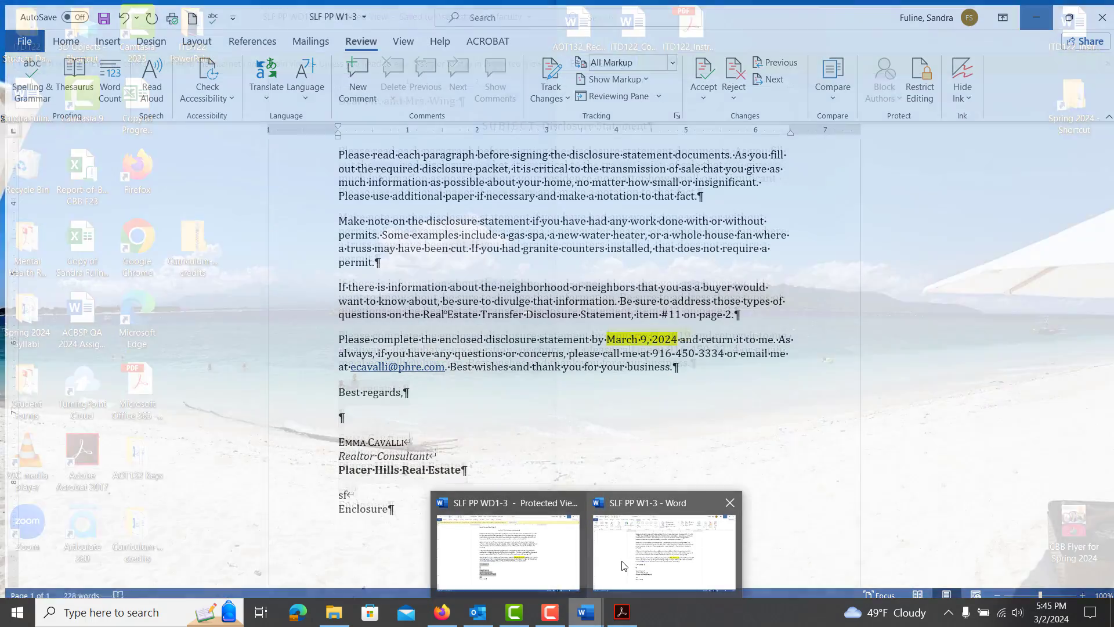
click(622, 566)
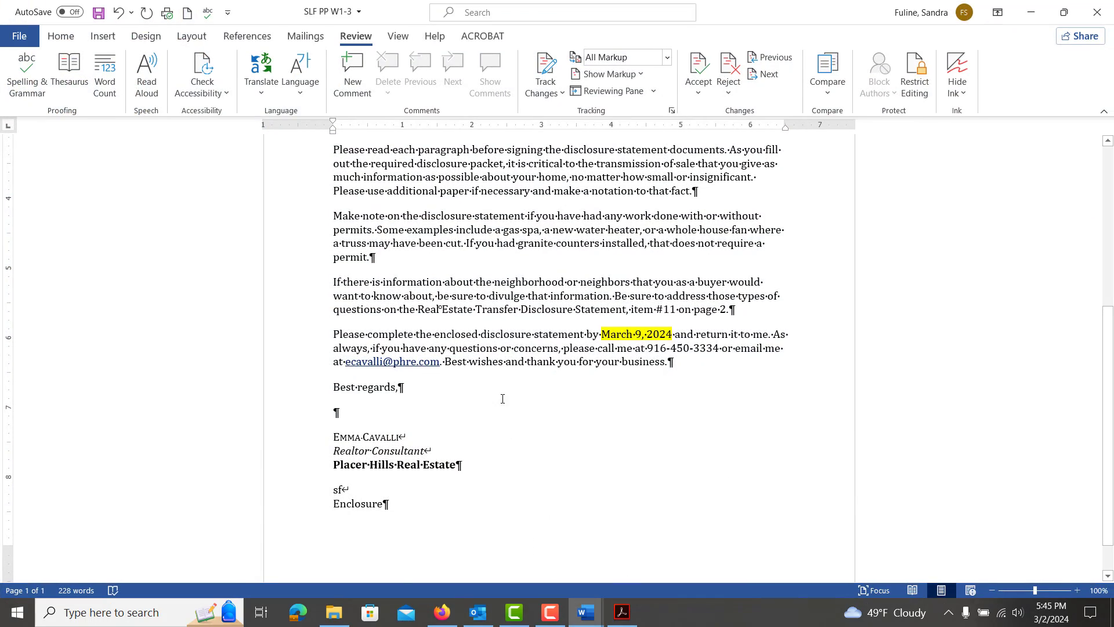
Step: Review the finished disclosure statement letter, save it, and close the document
scroll(503, 398, up, 8)
scroll(457, 371, down, 10)
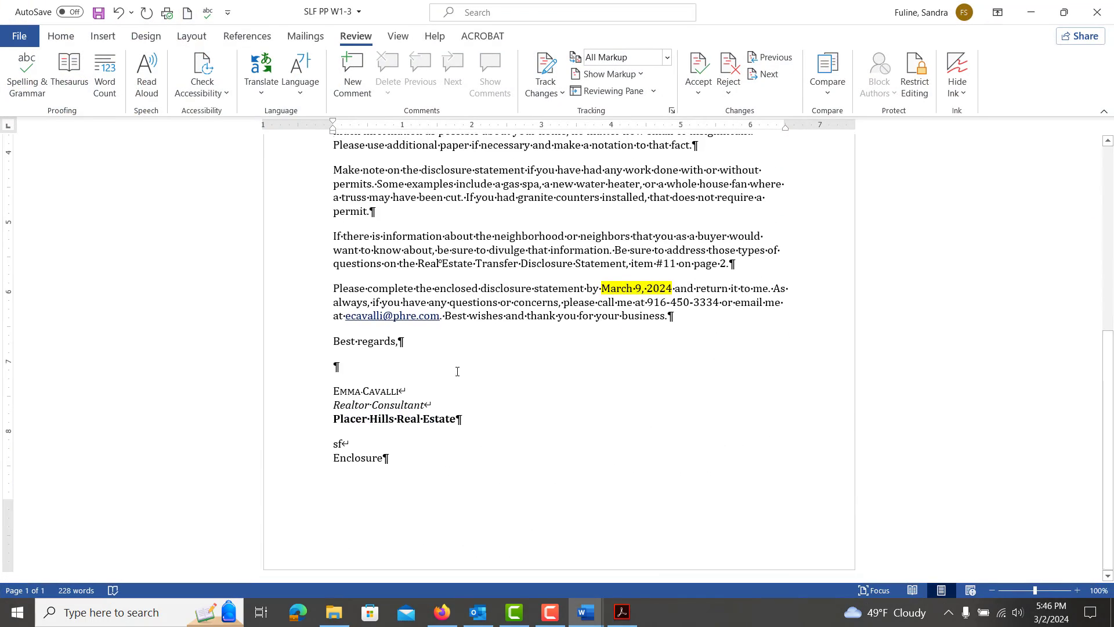
click(99, 13)
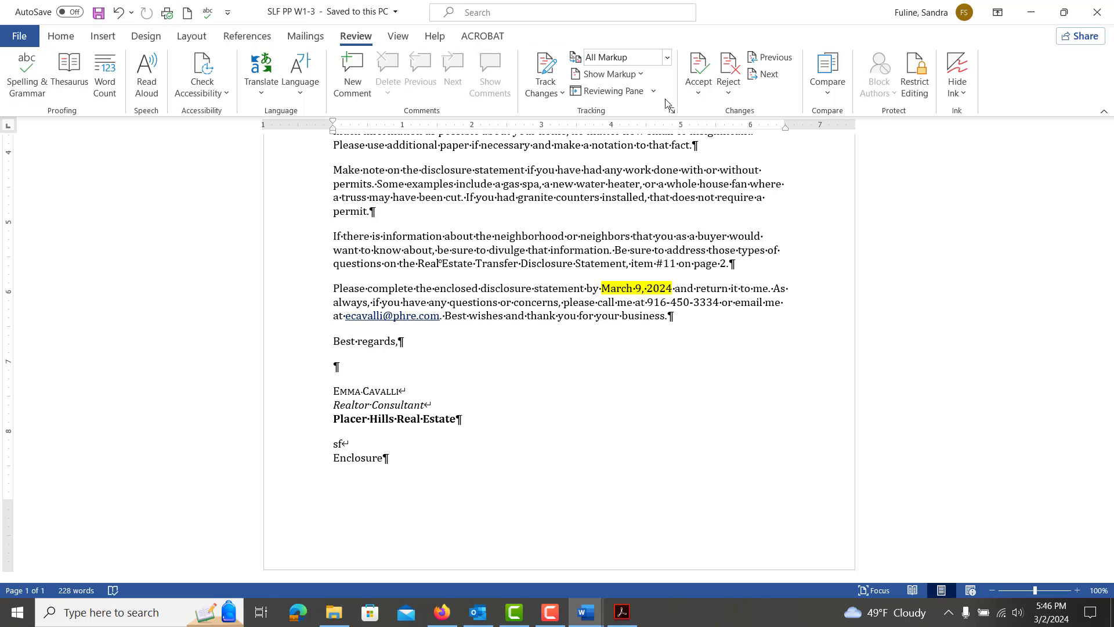
click(1107, 9)
Step: Check the completed PP W1-3 figure at the end of the directions PDF, and close the PDF
scroll(854, 349, down, 1)
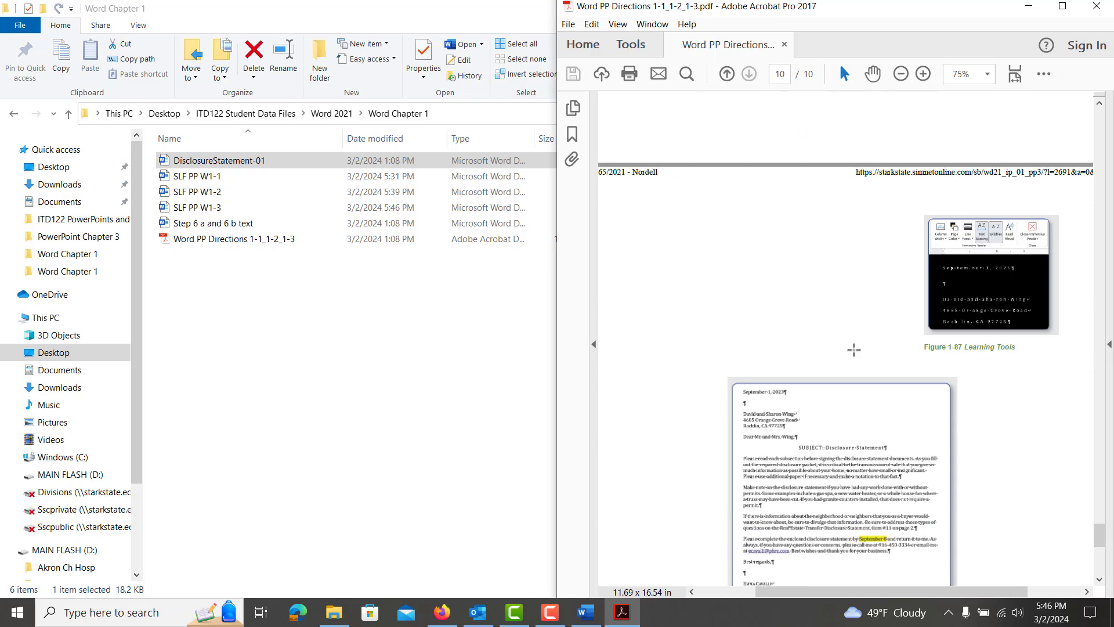
scroll(853, 348, down, 3)
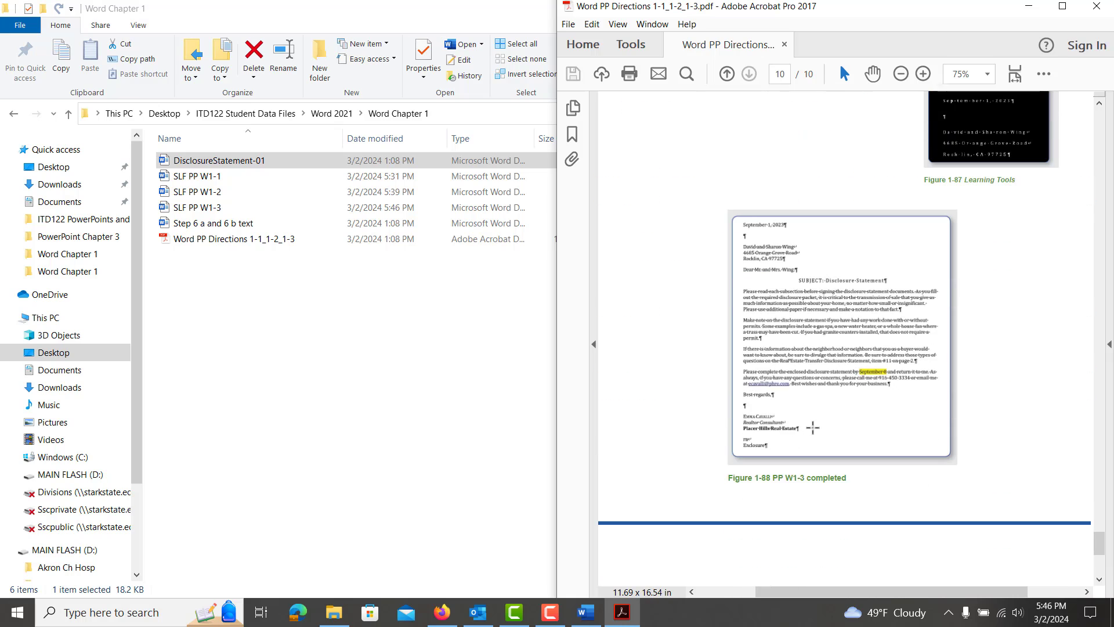
click(1096, 7)
Step: Switch to the SIMnet assignment page in Firefox and upload the SLF PP W1-3 file to Word Chapter 1 Pause & Practice 2021
click(442, 612)
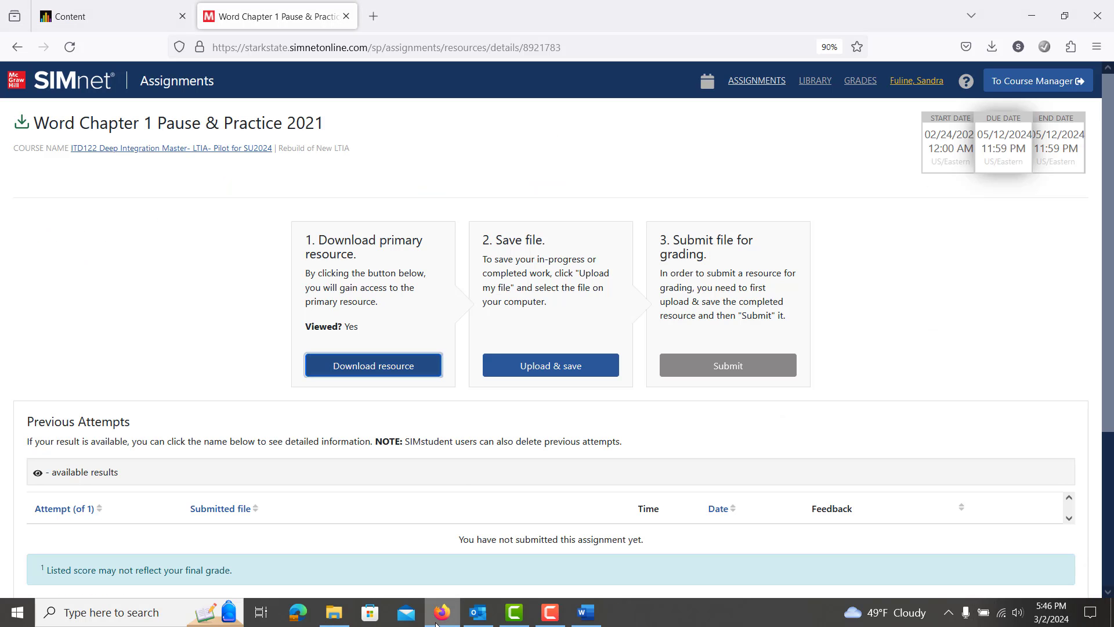
click(520, 370)
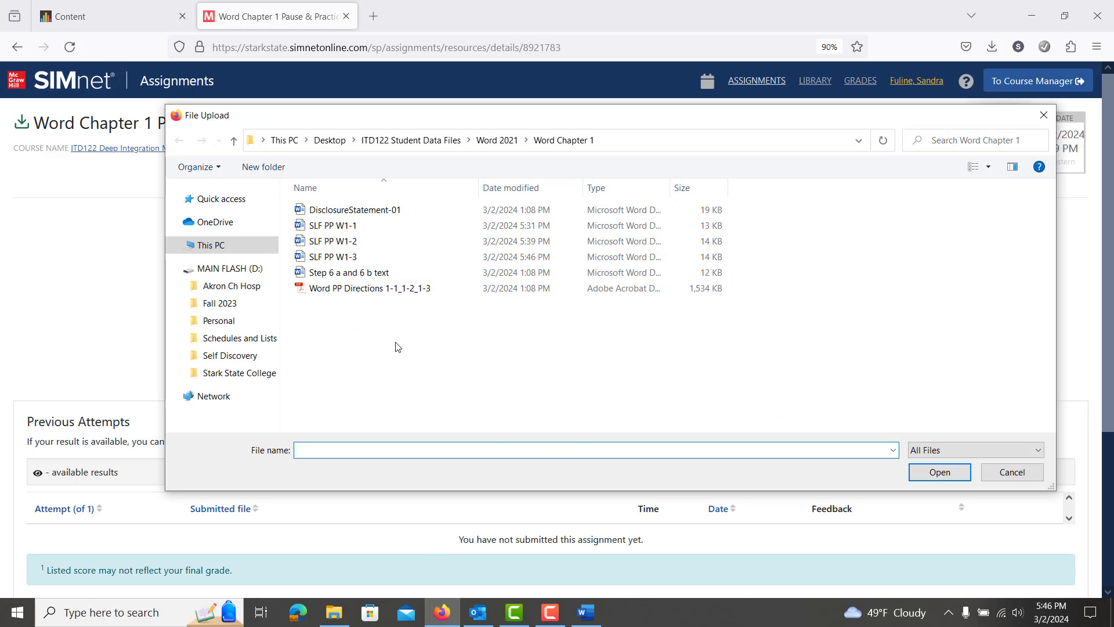
double_click(360, 261)
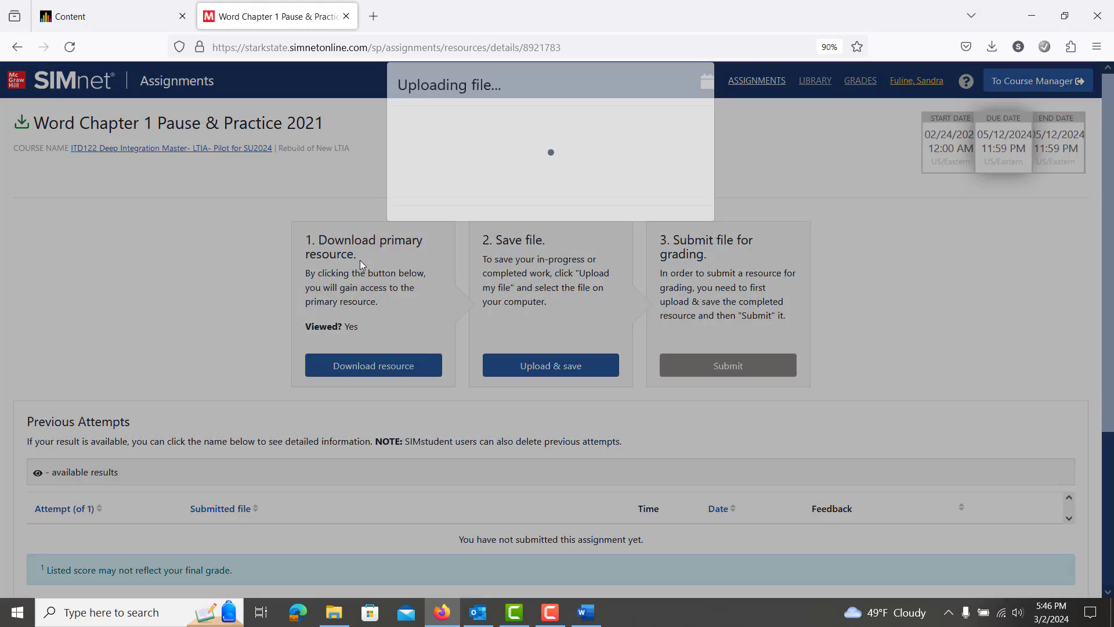